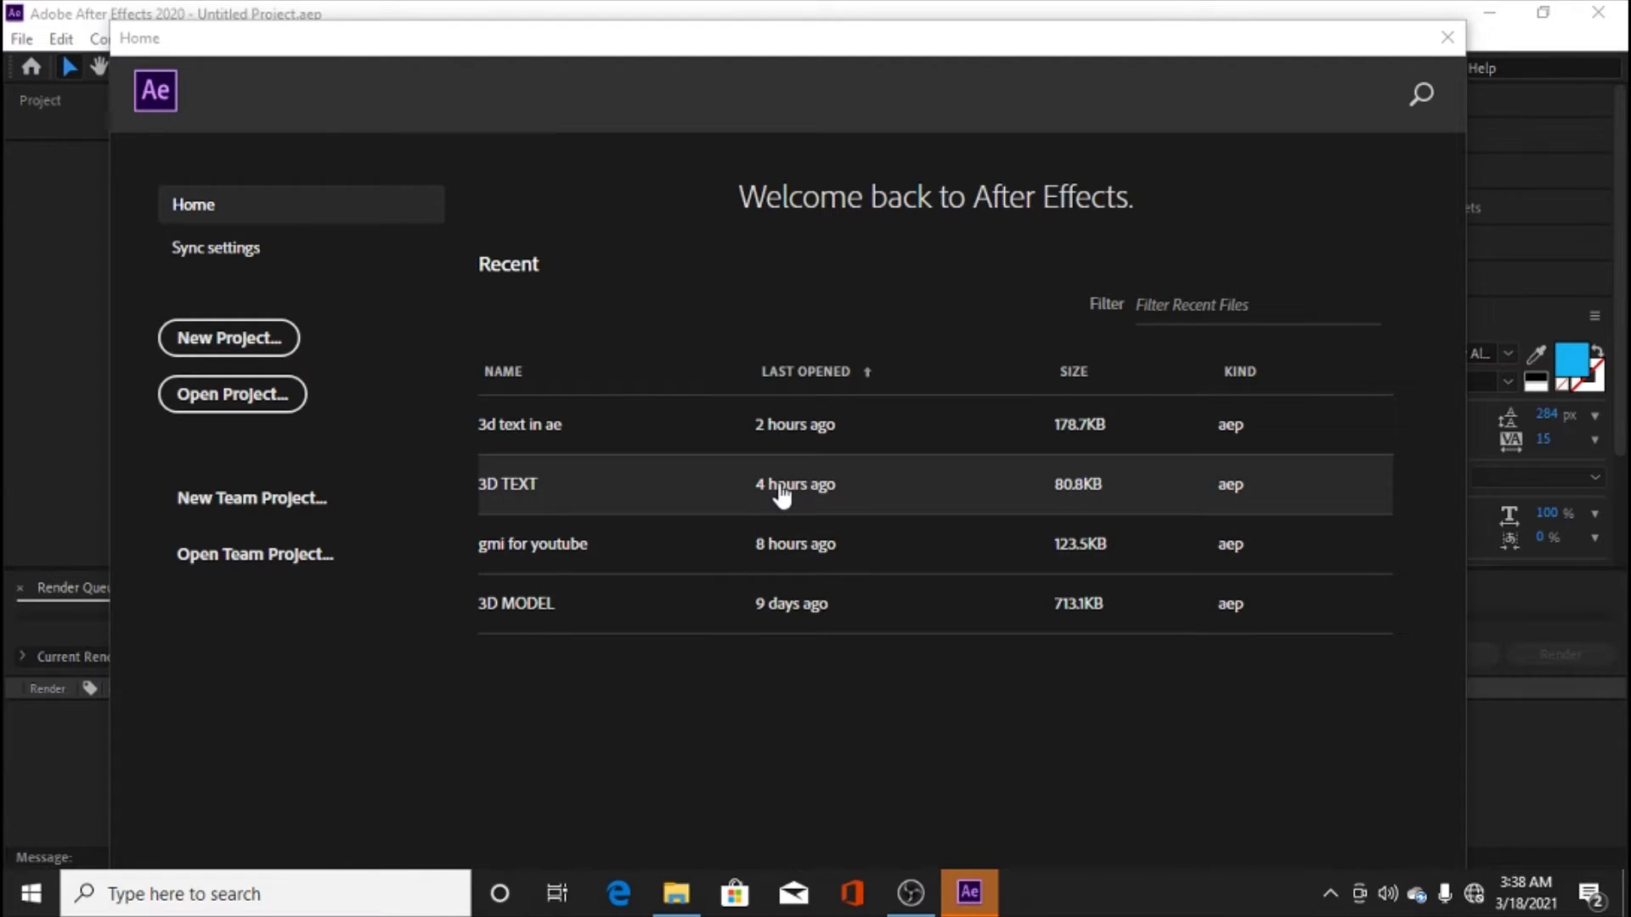
Step: Open the recent 3D TEXT project and pre-compose all its layers into a new composition named "3d text"
click(780, 490)
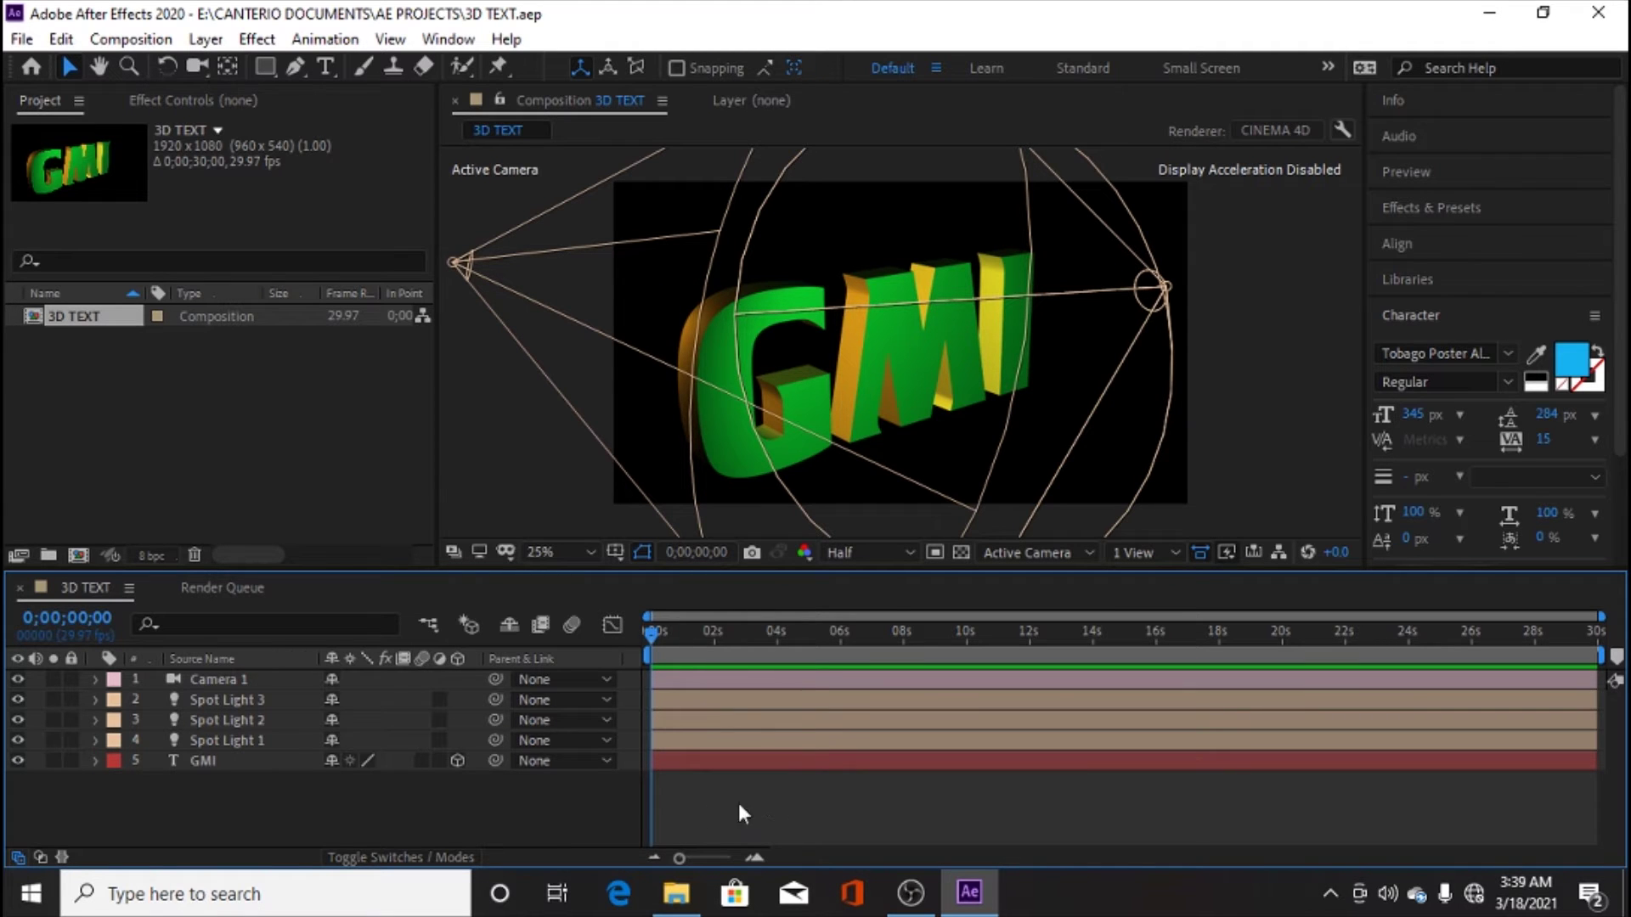
drag(231, 777, 215, 685)
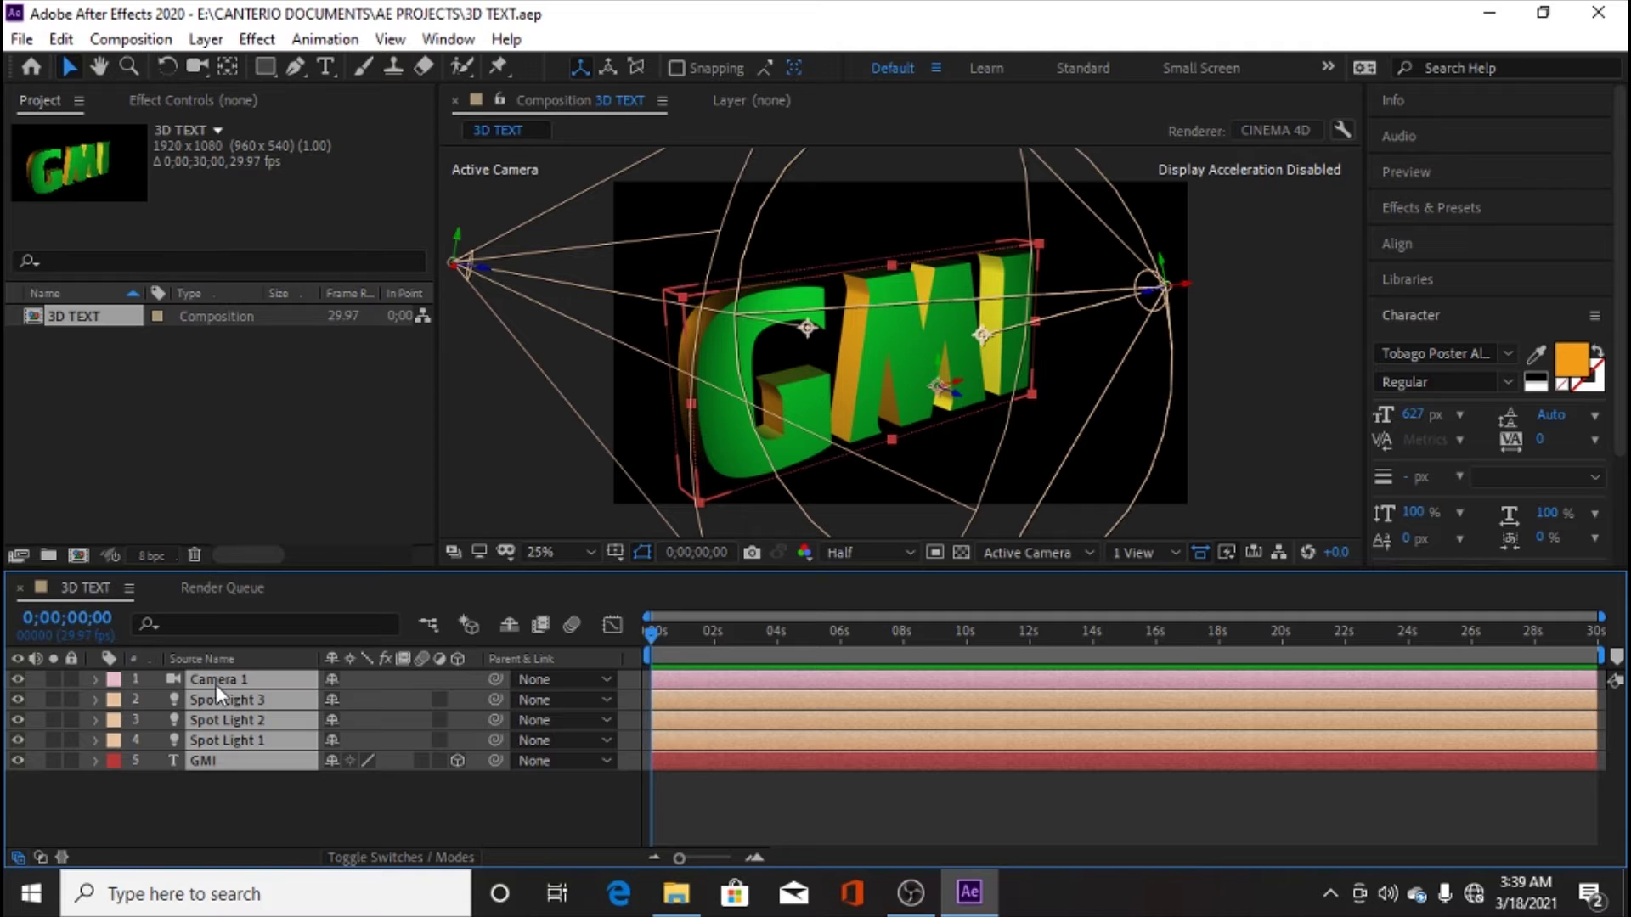
click(240, 592)
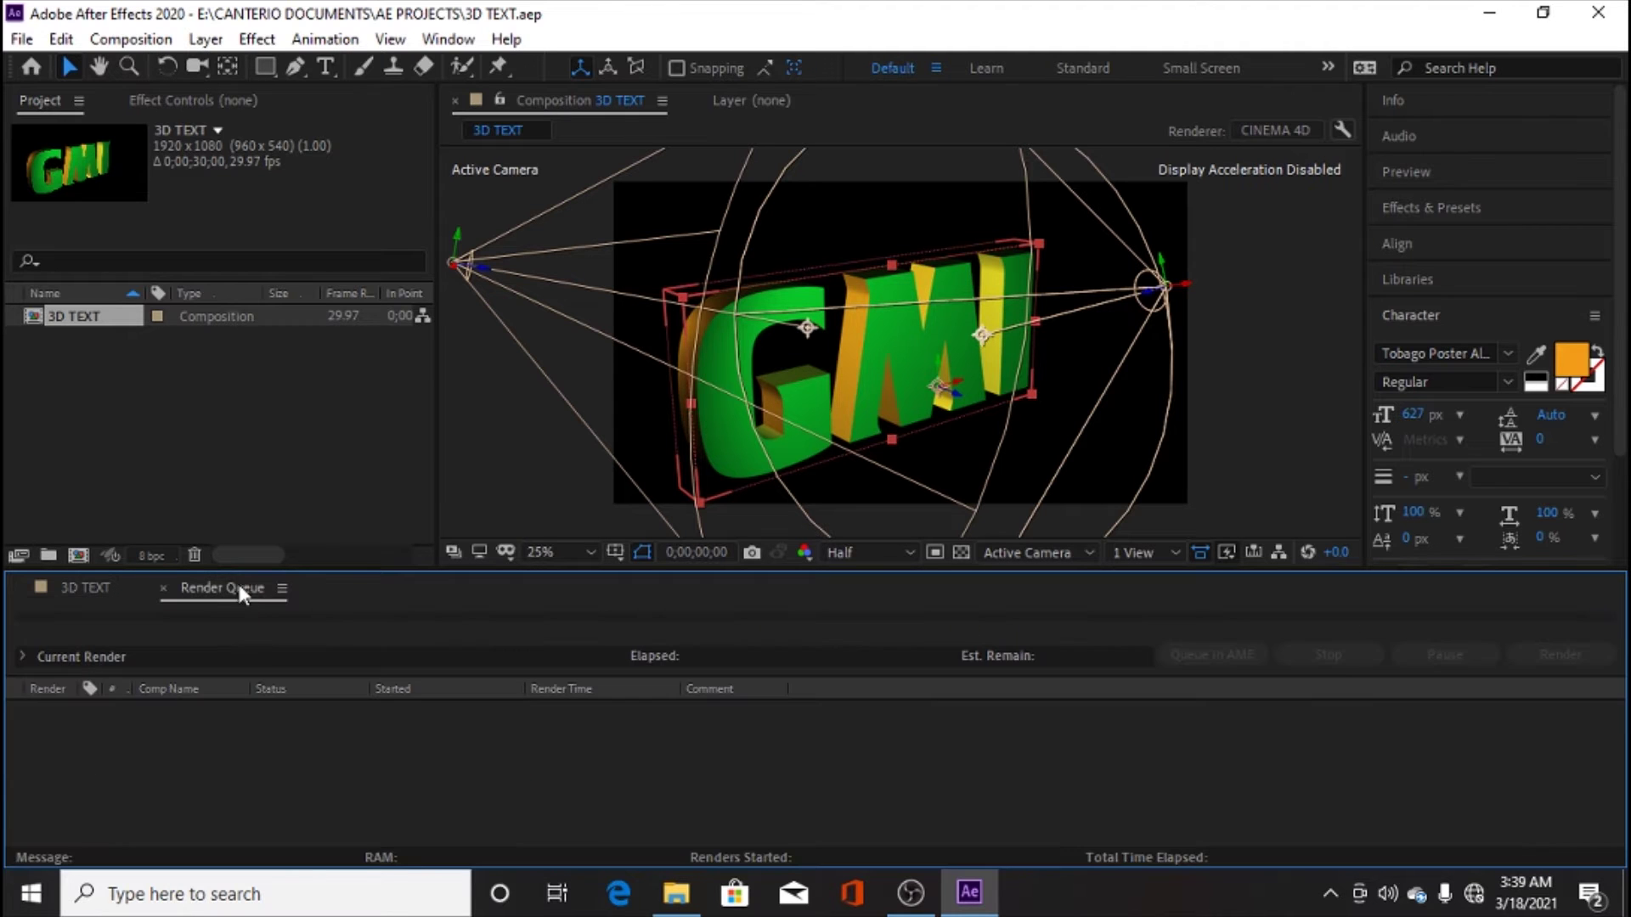
click(163, 586)
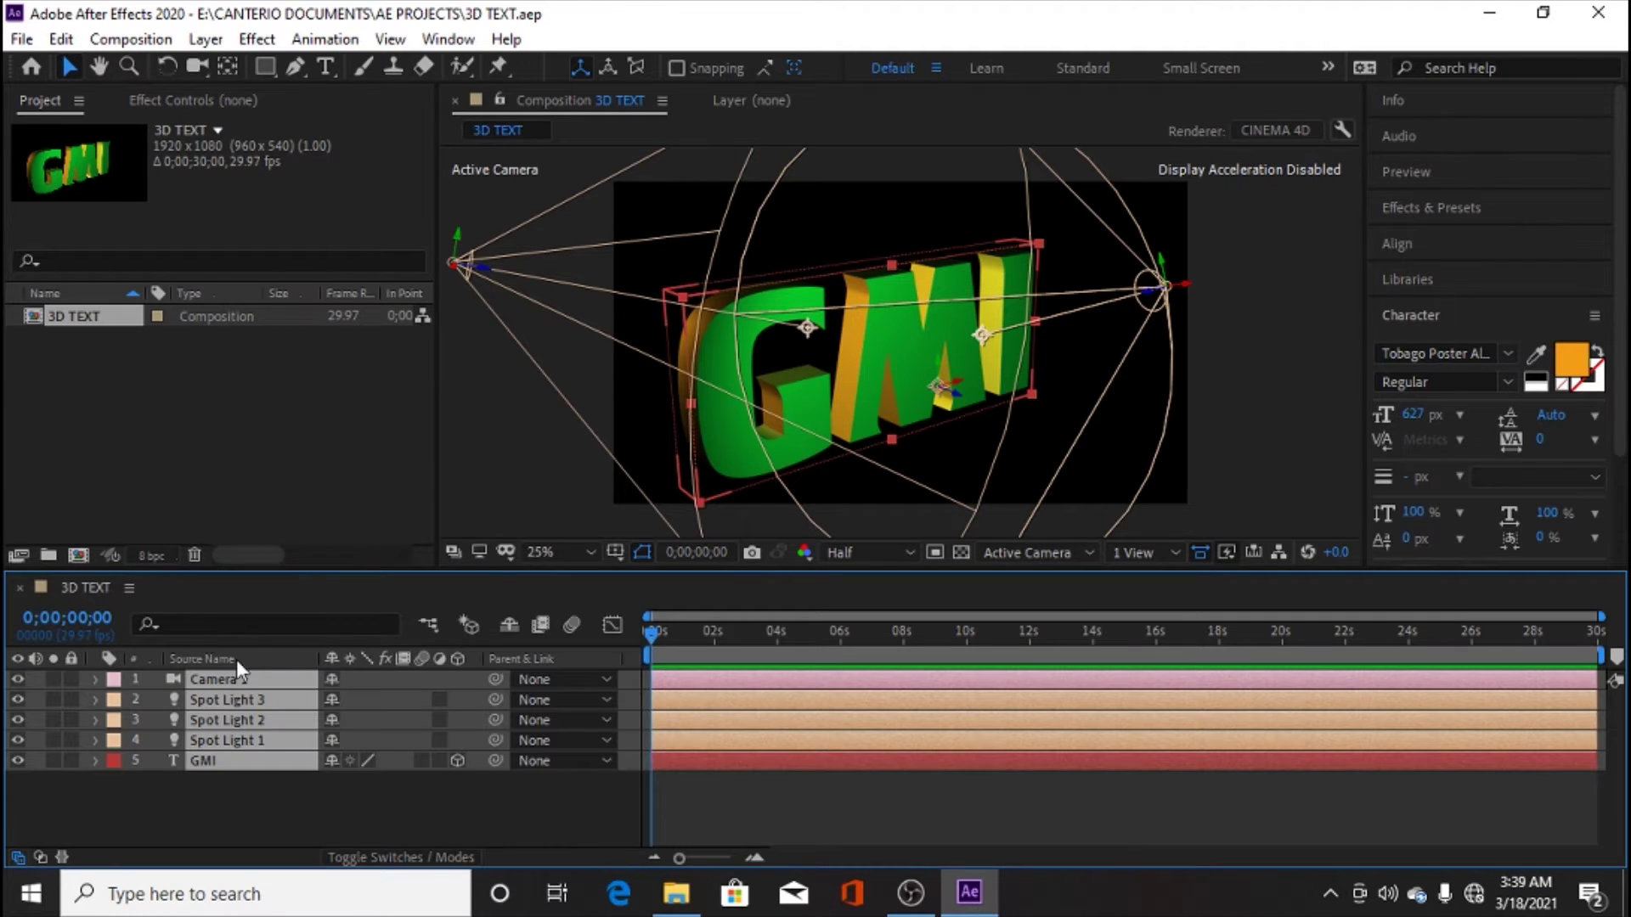
right_click(226, 707)
click(328, 603)
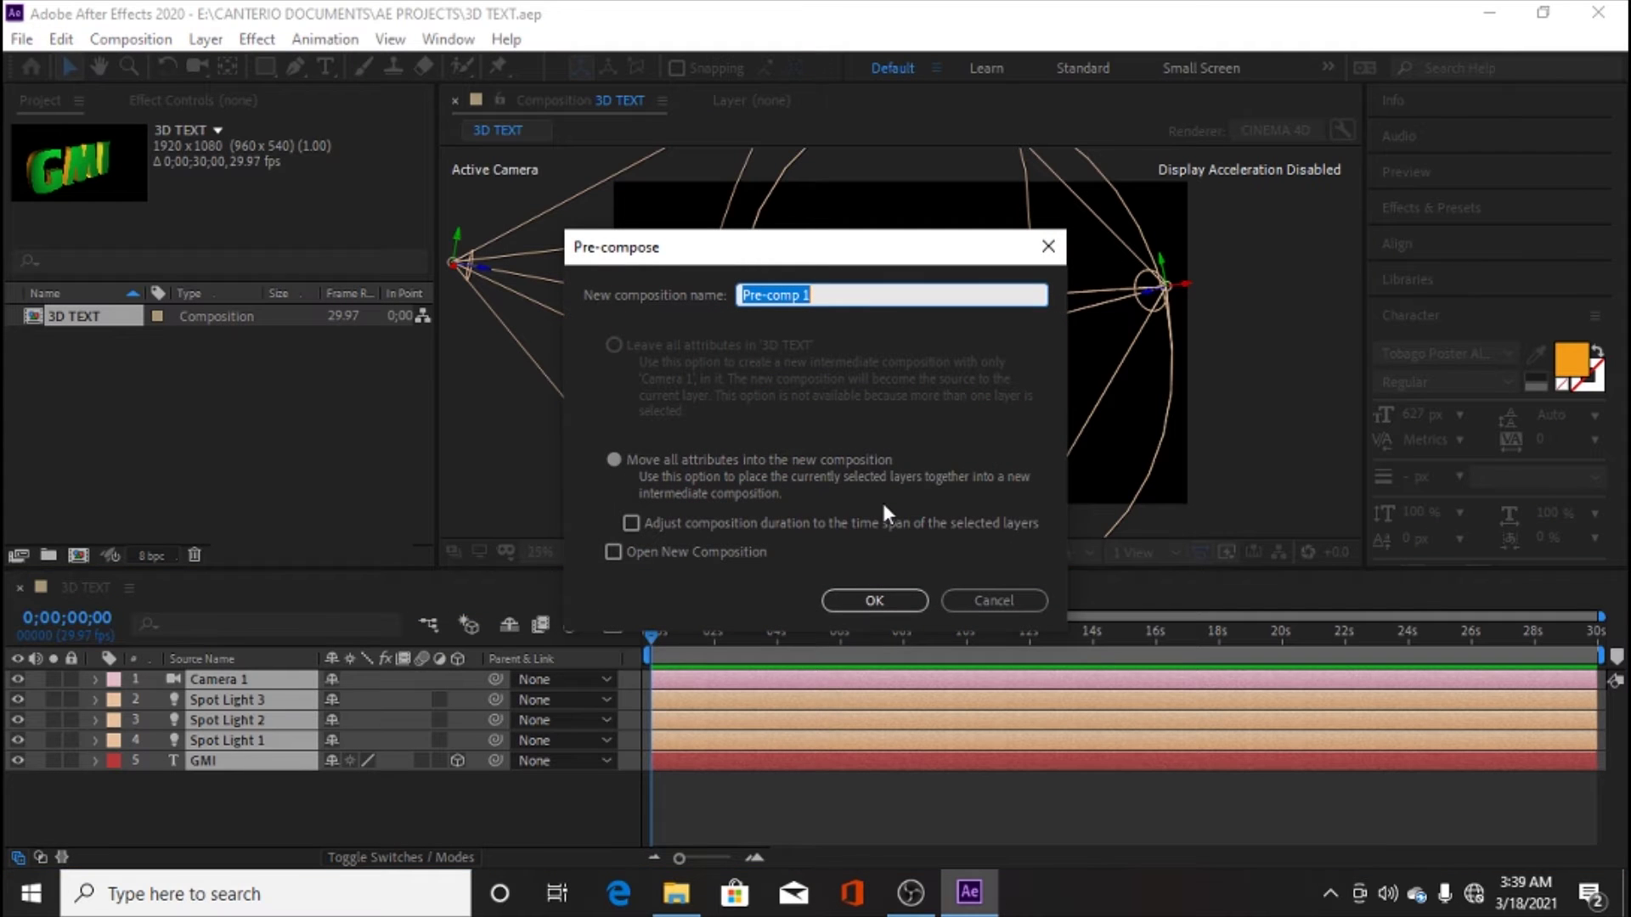
text(3d text)
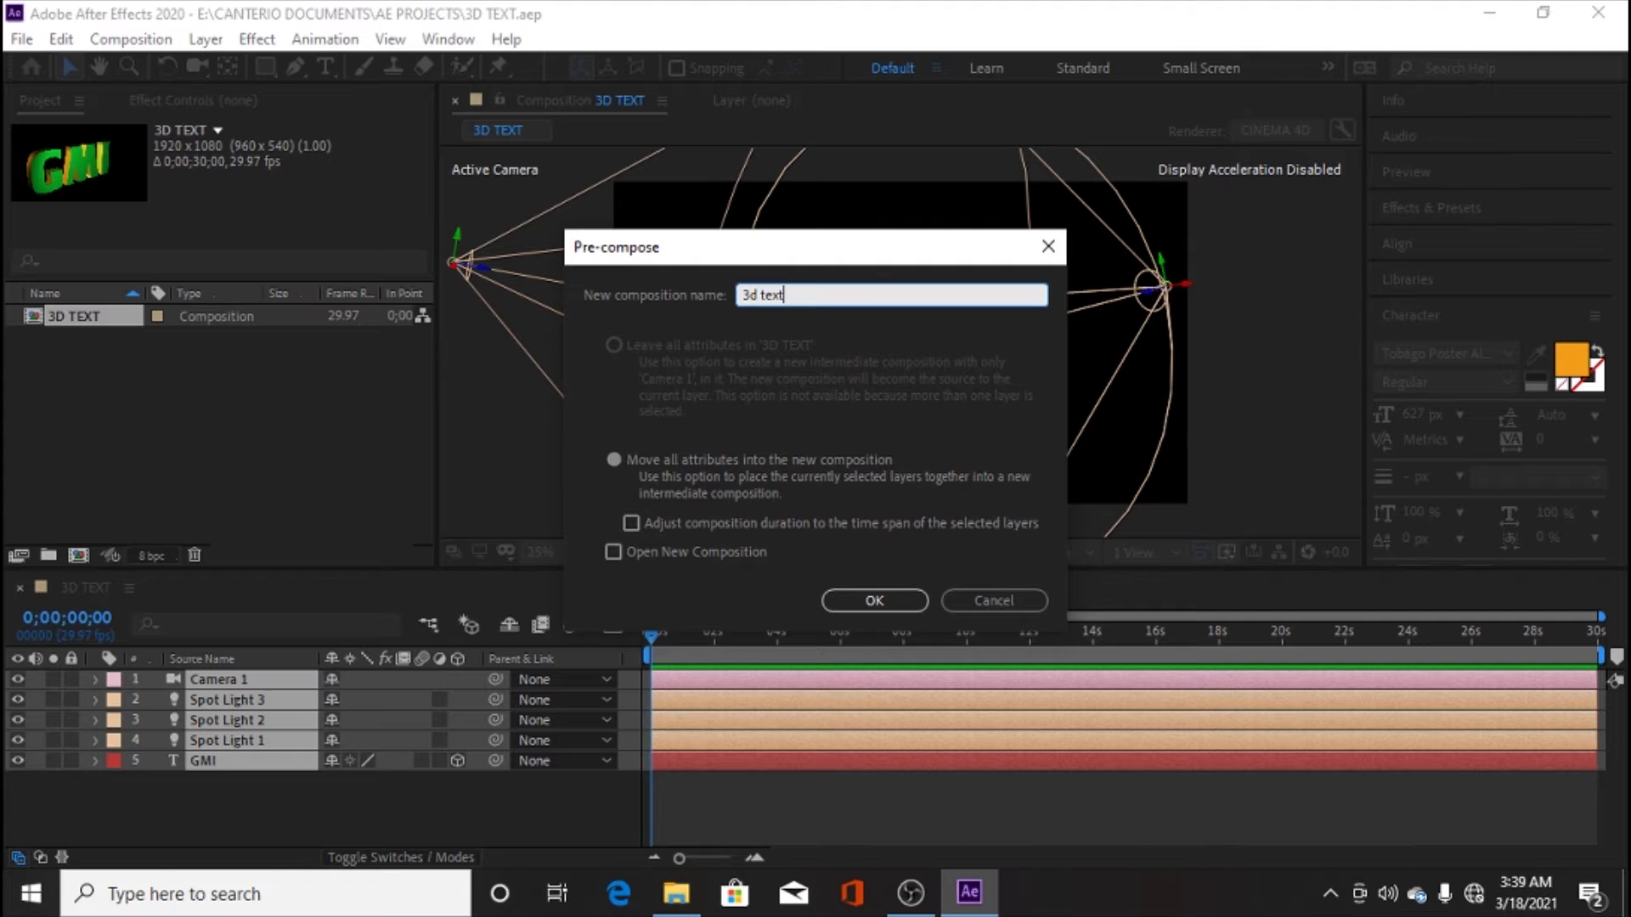
click(868, 600)
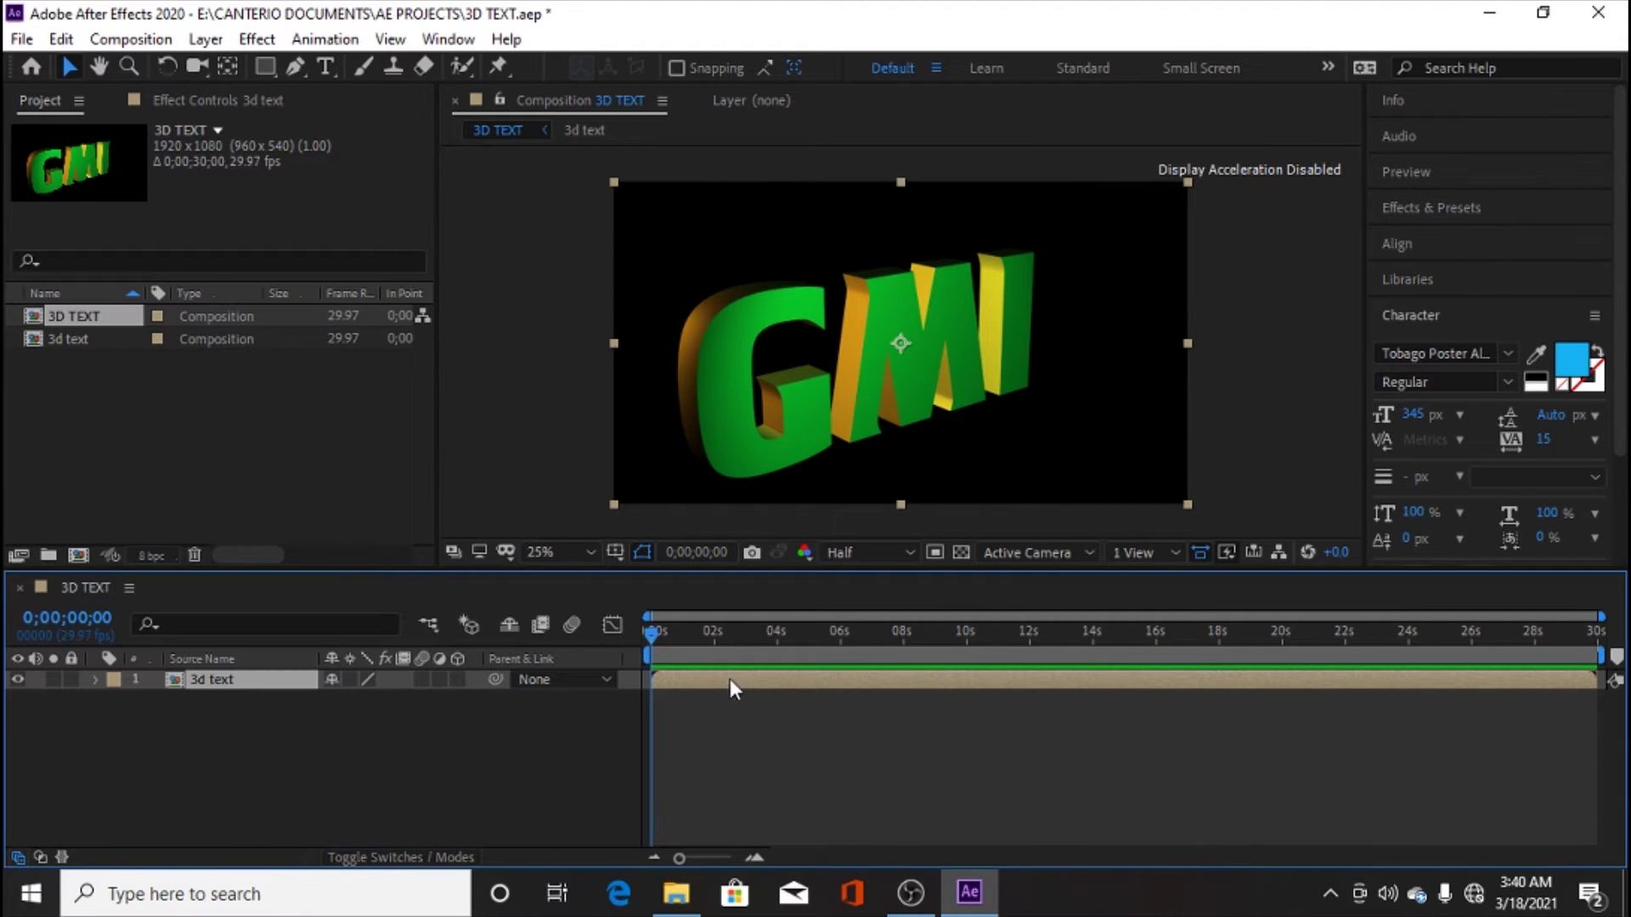
Step: Open the "3d text" pre-composition at 0;00;02;16 and select its Camera 1 layer
drag(654, 638, 735, 622)
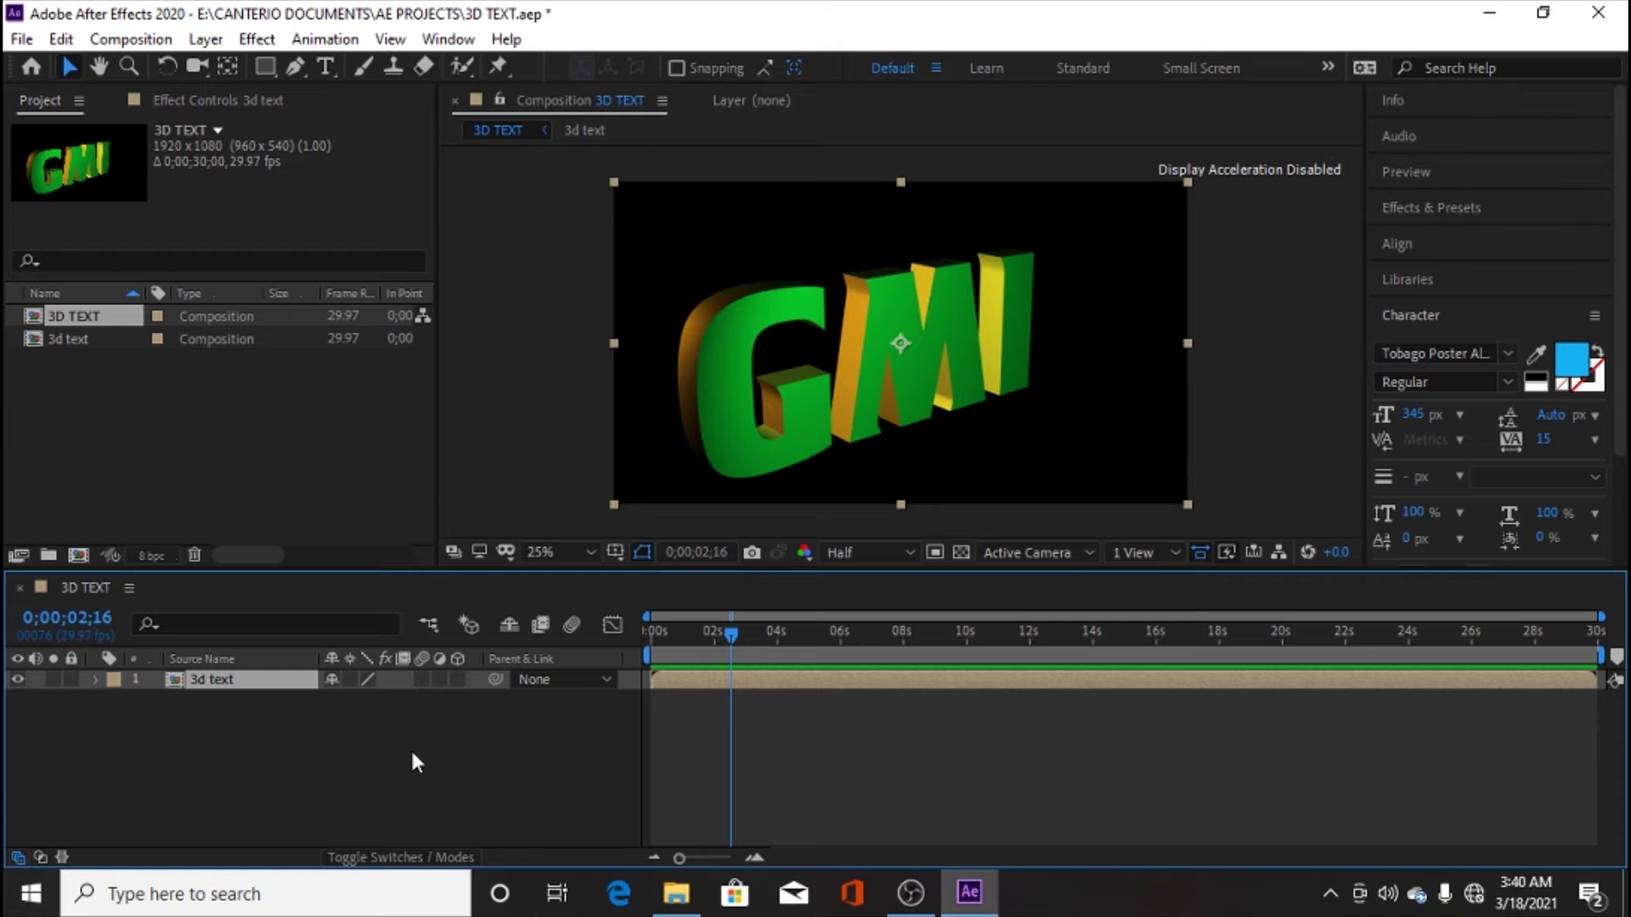
click(90, 679)
click(90, 680)
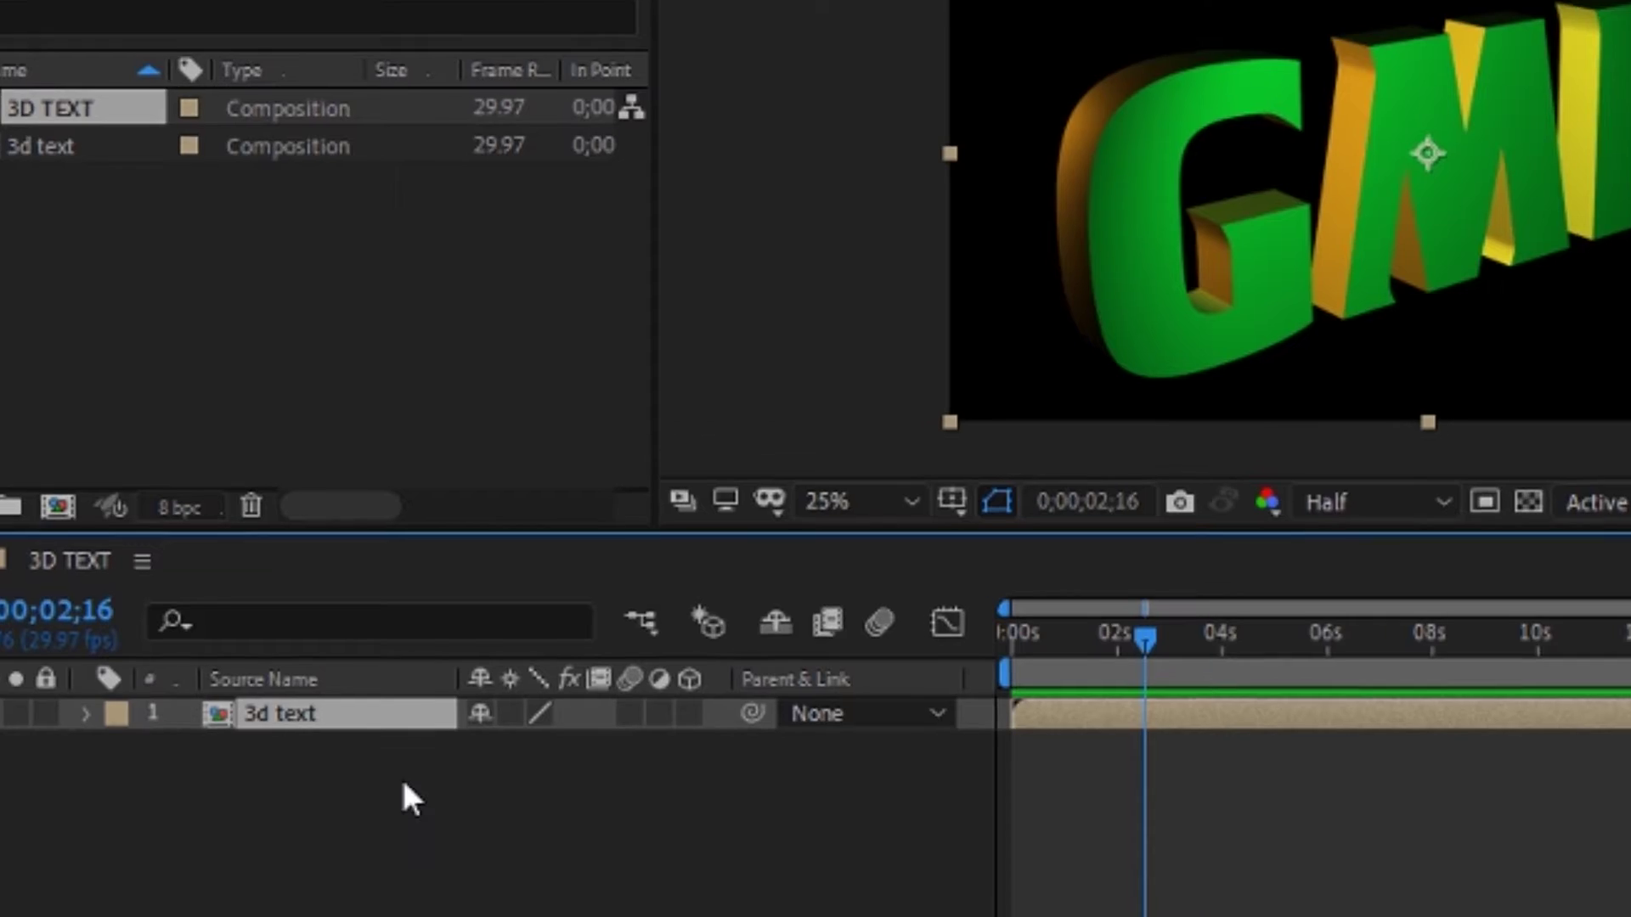
double_click(298, 715)
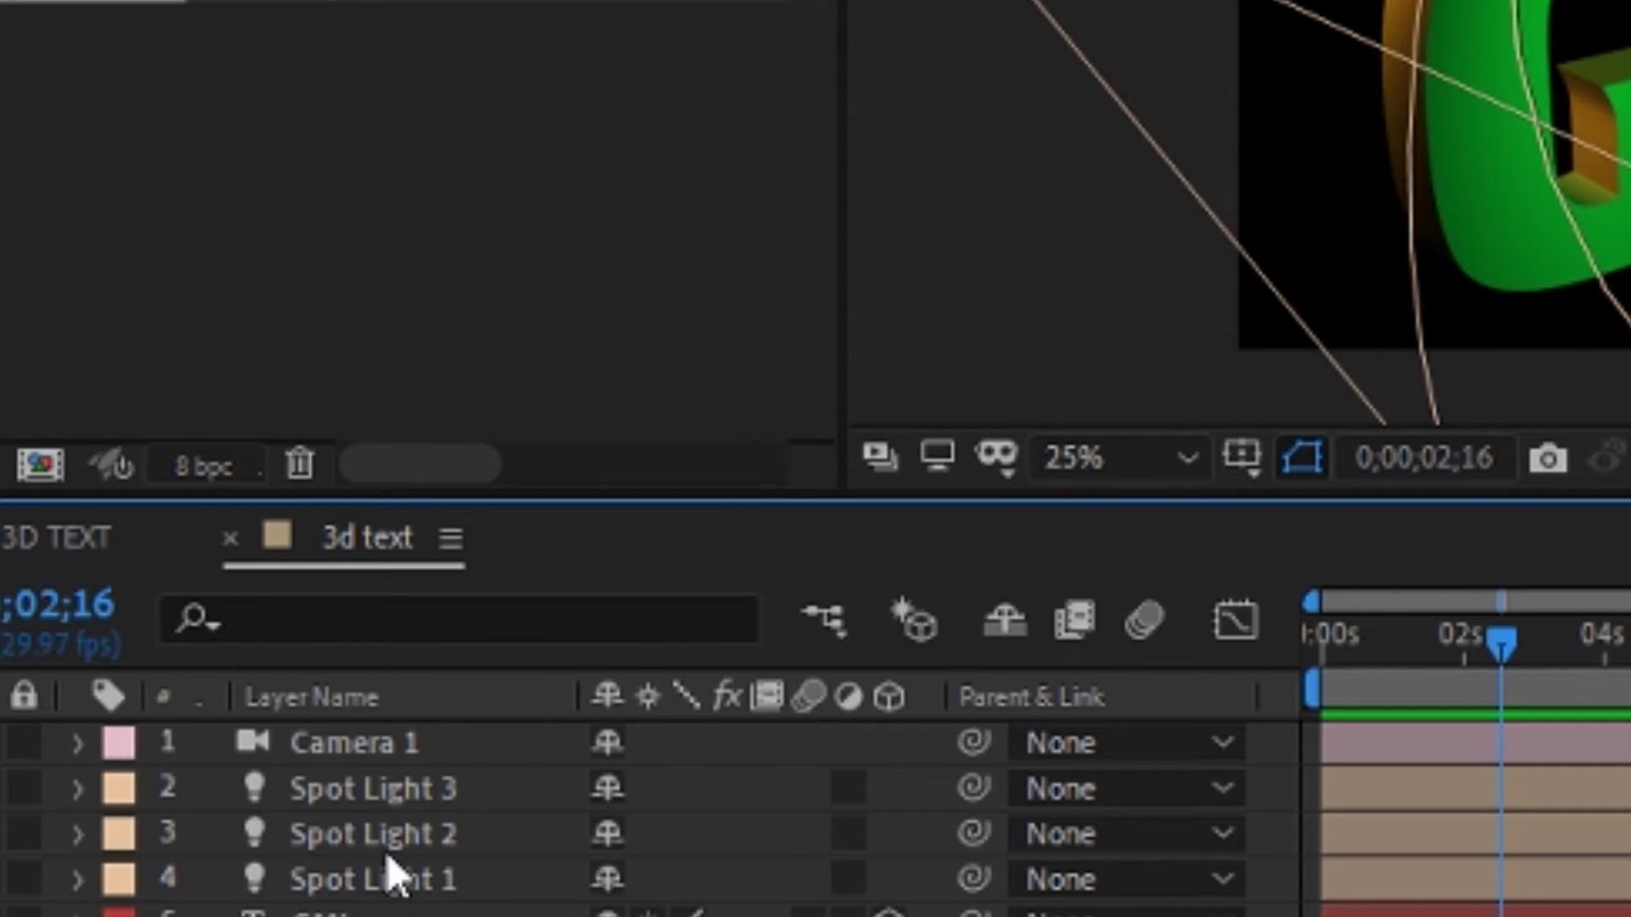
click(416, 799)
click(400, 833)
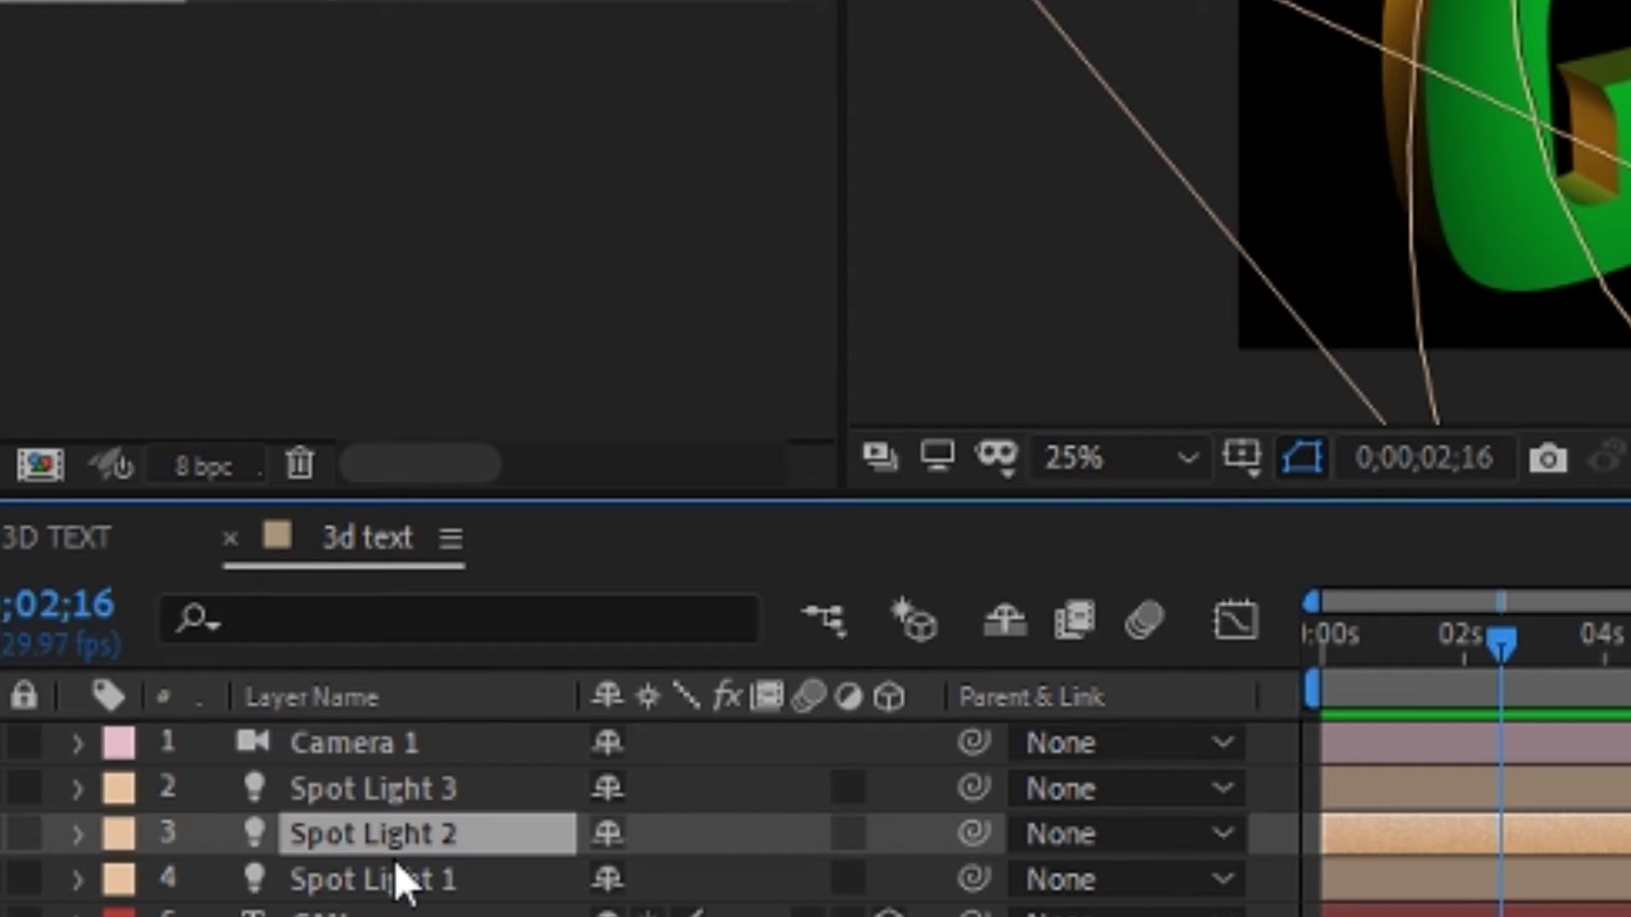
click(394, 861)
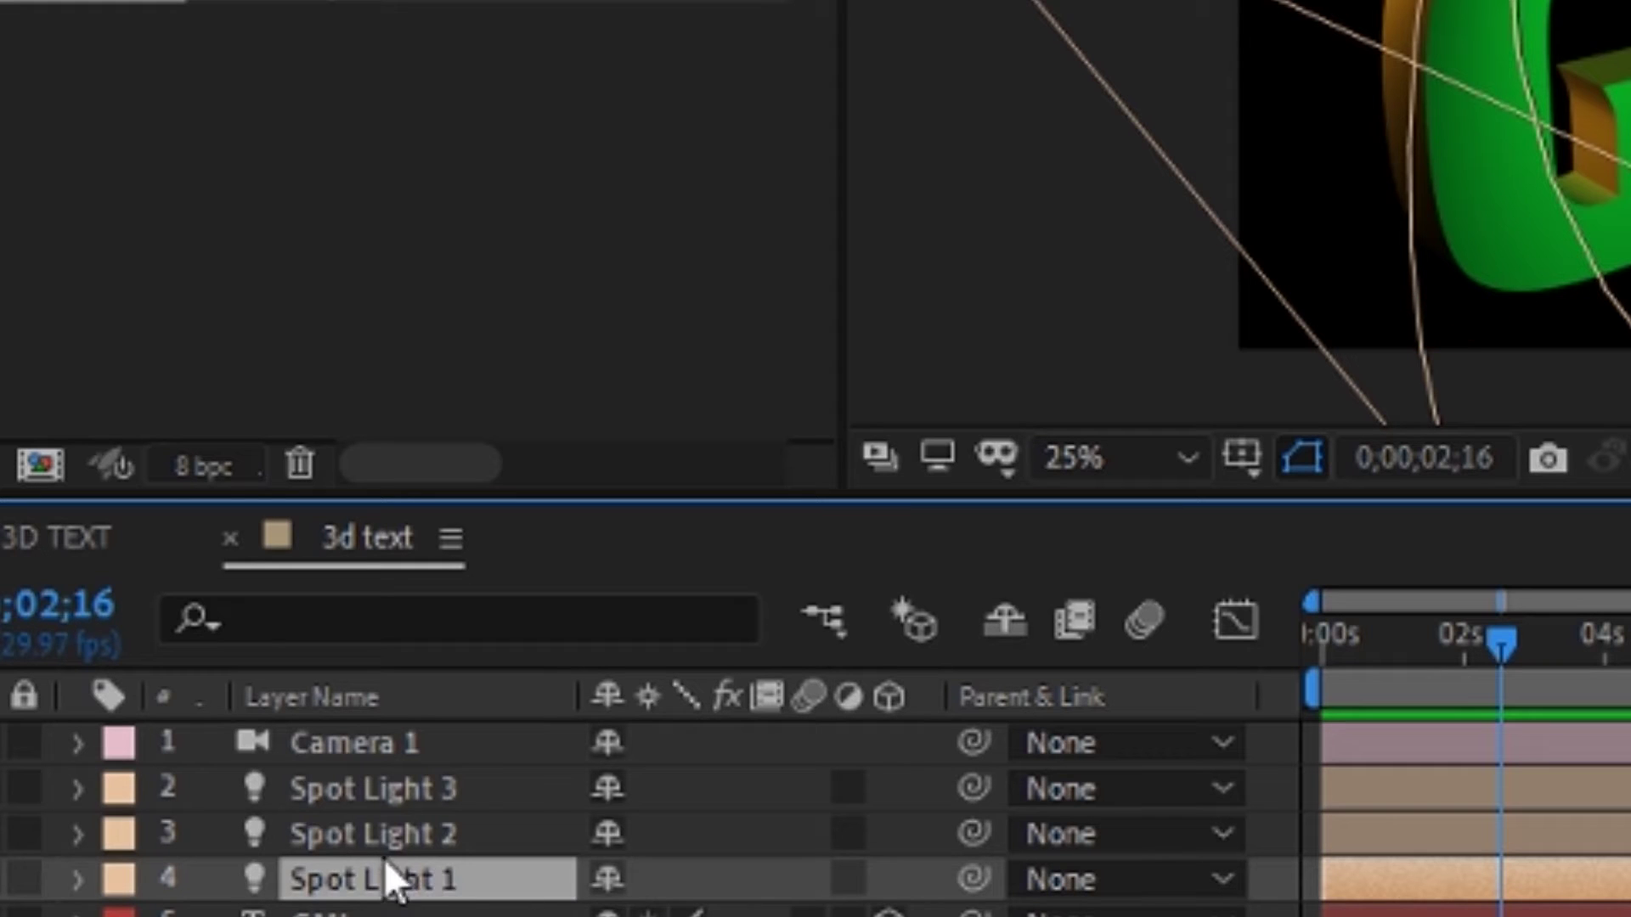
click(397, 807)
click(350, 746)
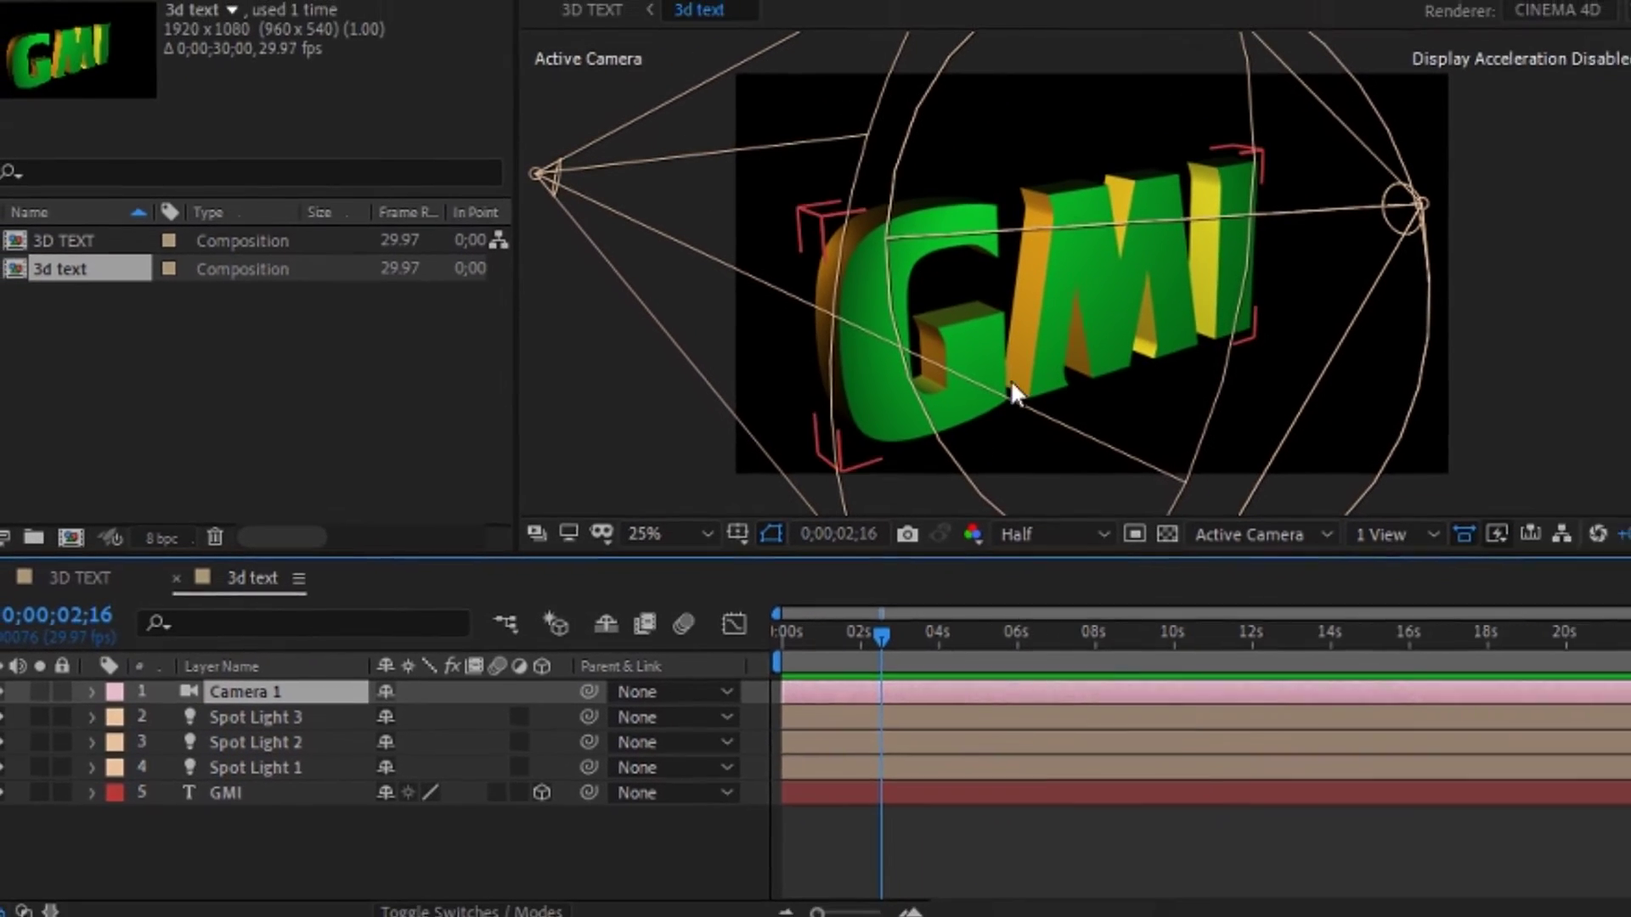
Step: Orbit Camera 1 with the camera tool until the GMI text is viewed nearly front-on
key(c)
drag(1038, 344, 973, 396)
drag(852, 427, 821, 402)
mouse_move(834, 393)
mouse_down()
mouse_move(959, 372)
mouse_move(790, 401)
mouse_move(861, 393)
mouse_move(857, 407)
mouse_up()
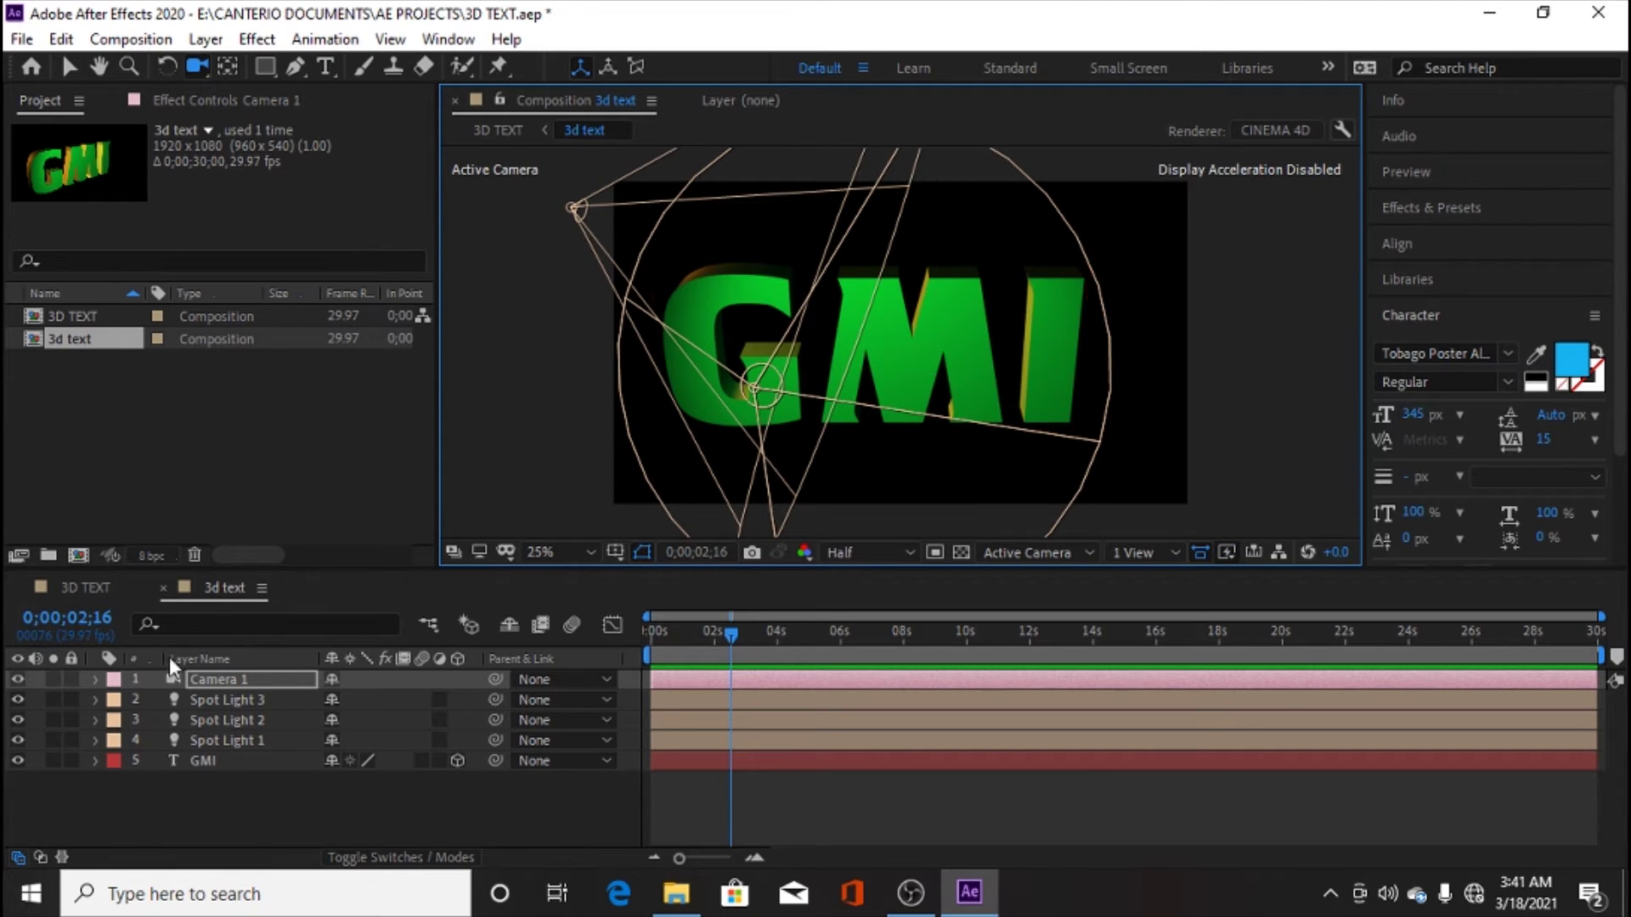
Step: Set Camera 1's X Rotation to 35° and enable keyframing for it at 0;00;02;16
click(95, 679)
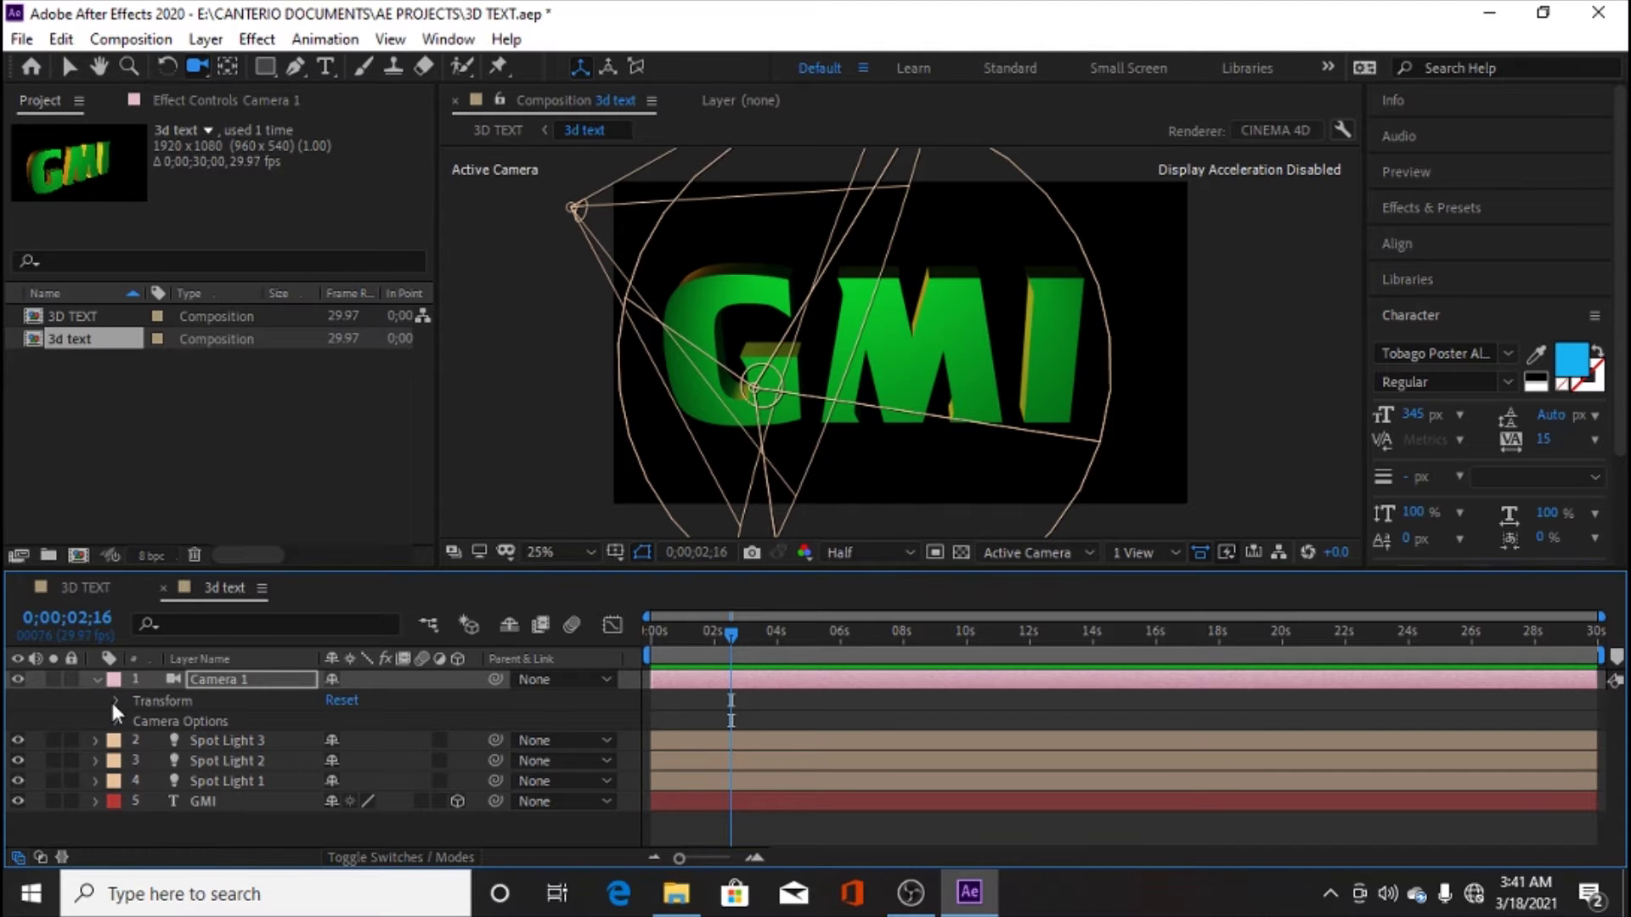
click(114, 702)
click(221, 750)
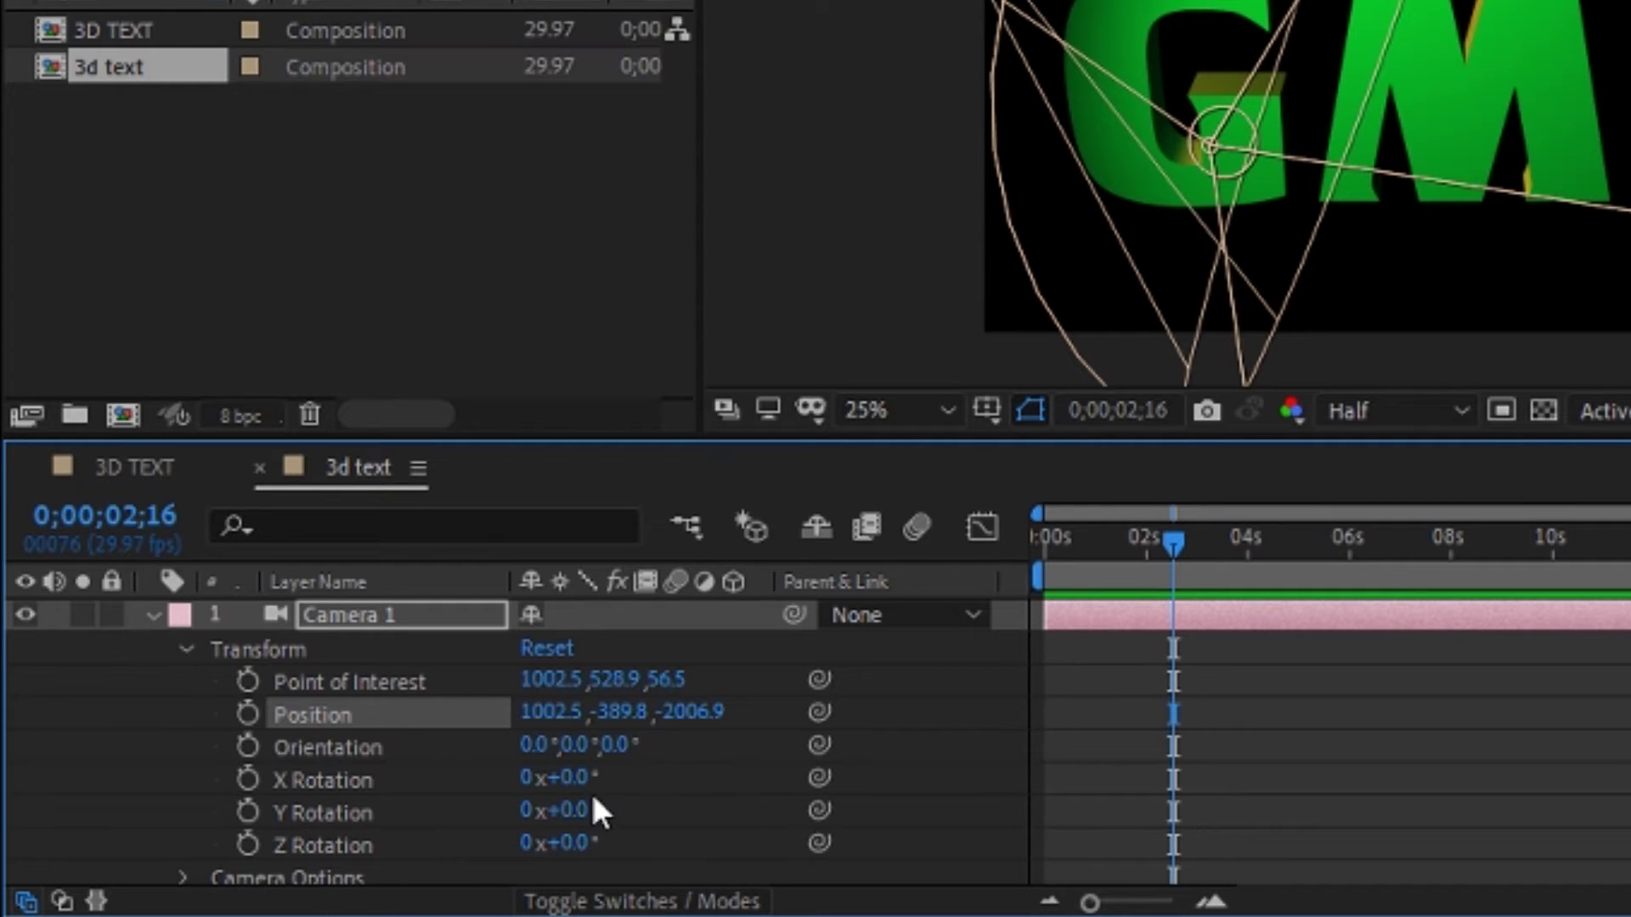
drag(576, 798, 595, 777)
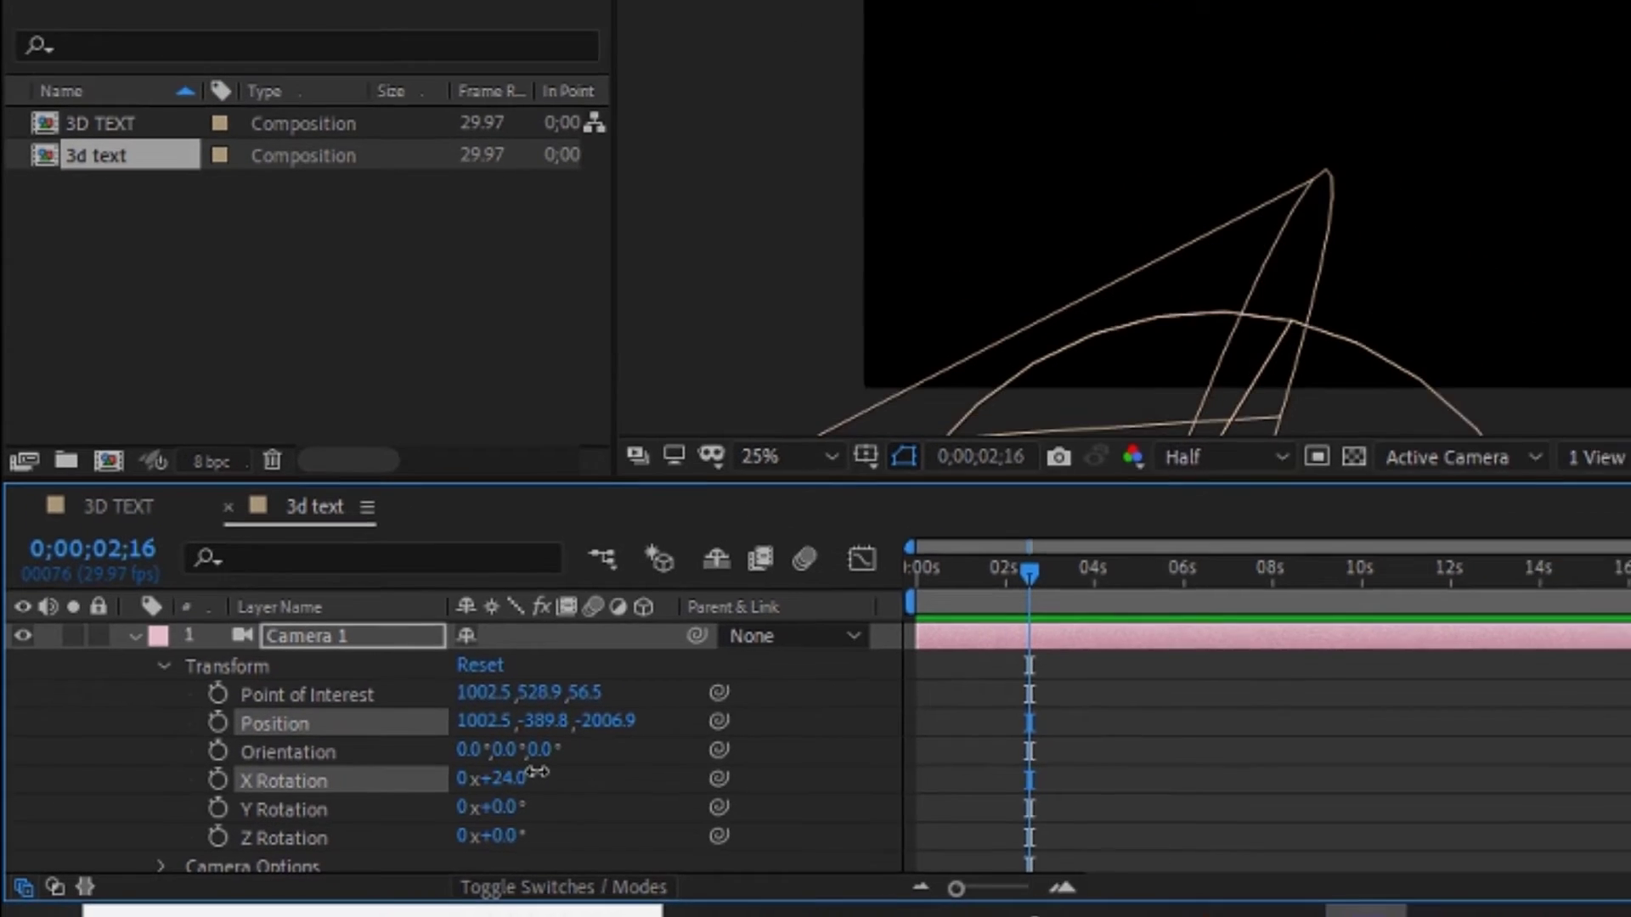
drag(432, 772, 363, 744)
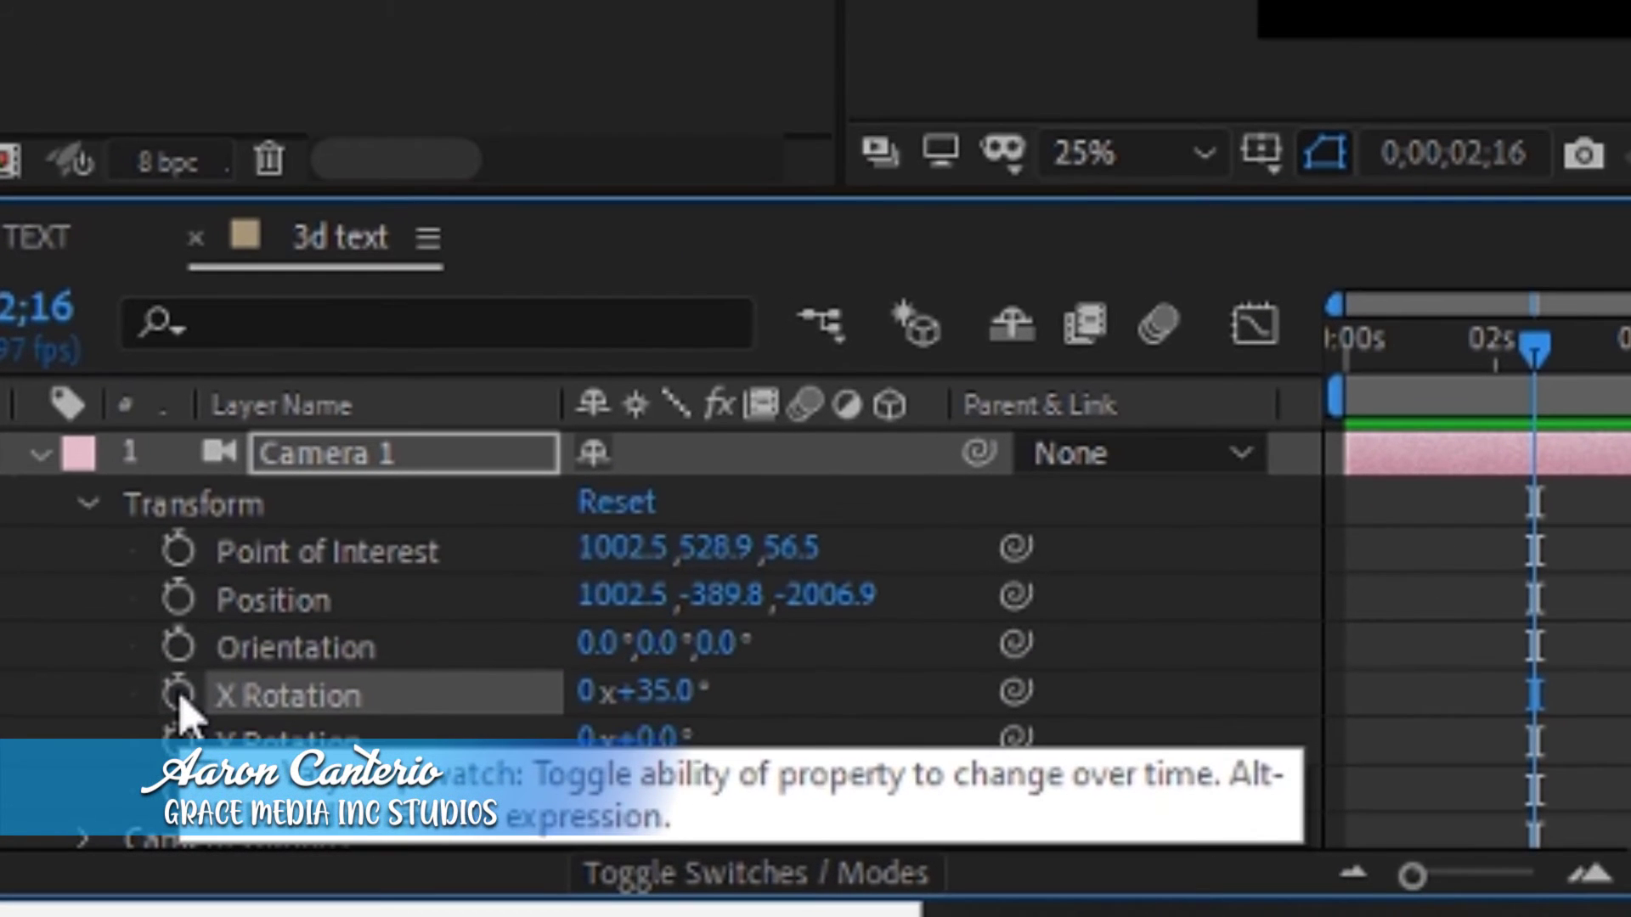
click(177, 692)
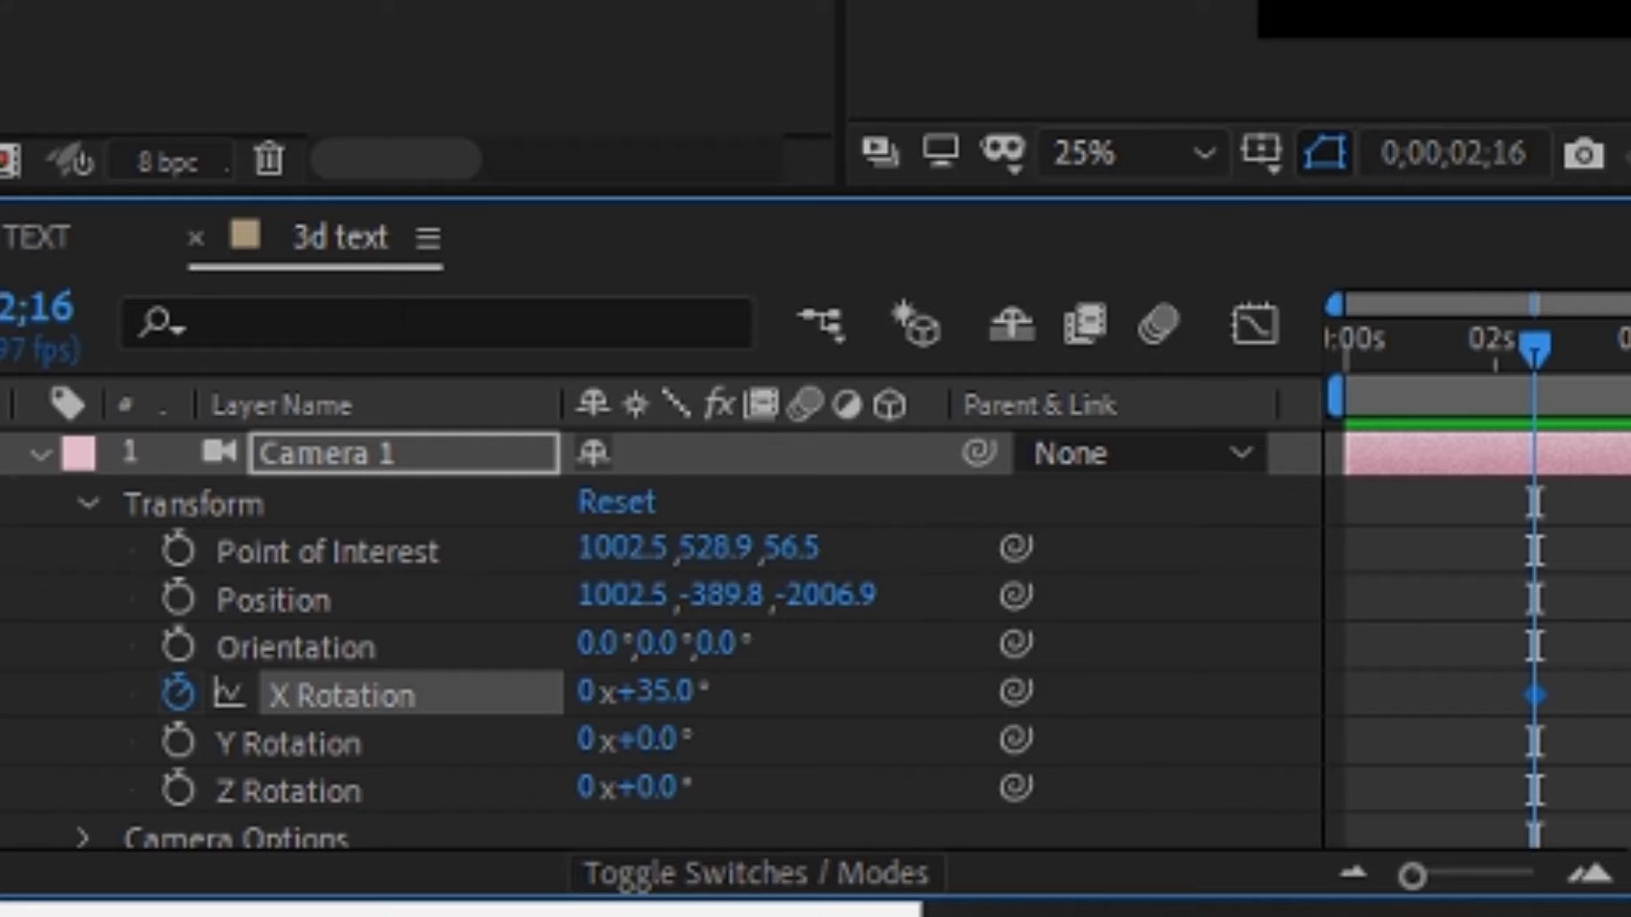
Step: Move the X Rotation keyframe to the start of the timeline at 0;00;00;00
drag(1536, 357, 1343, 375)
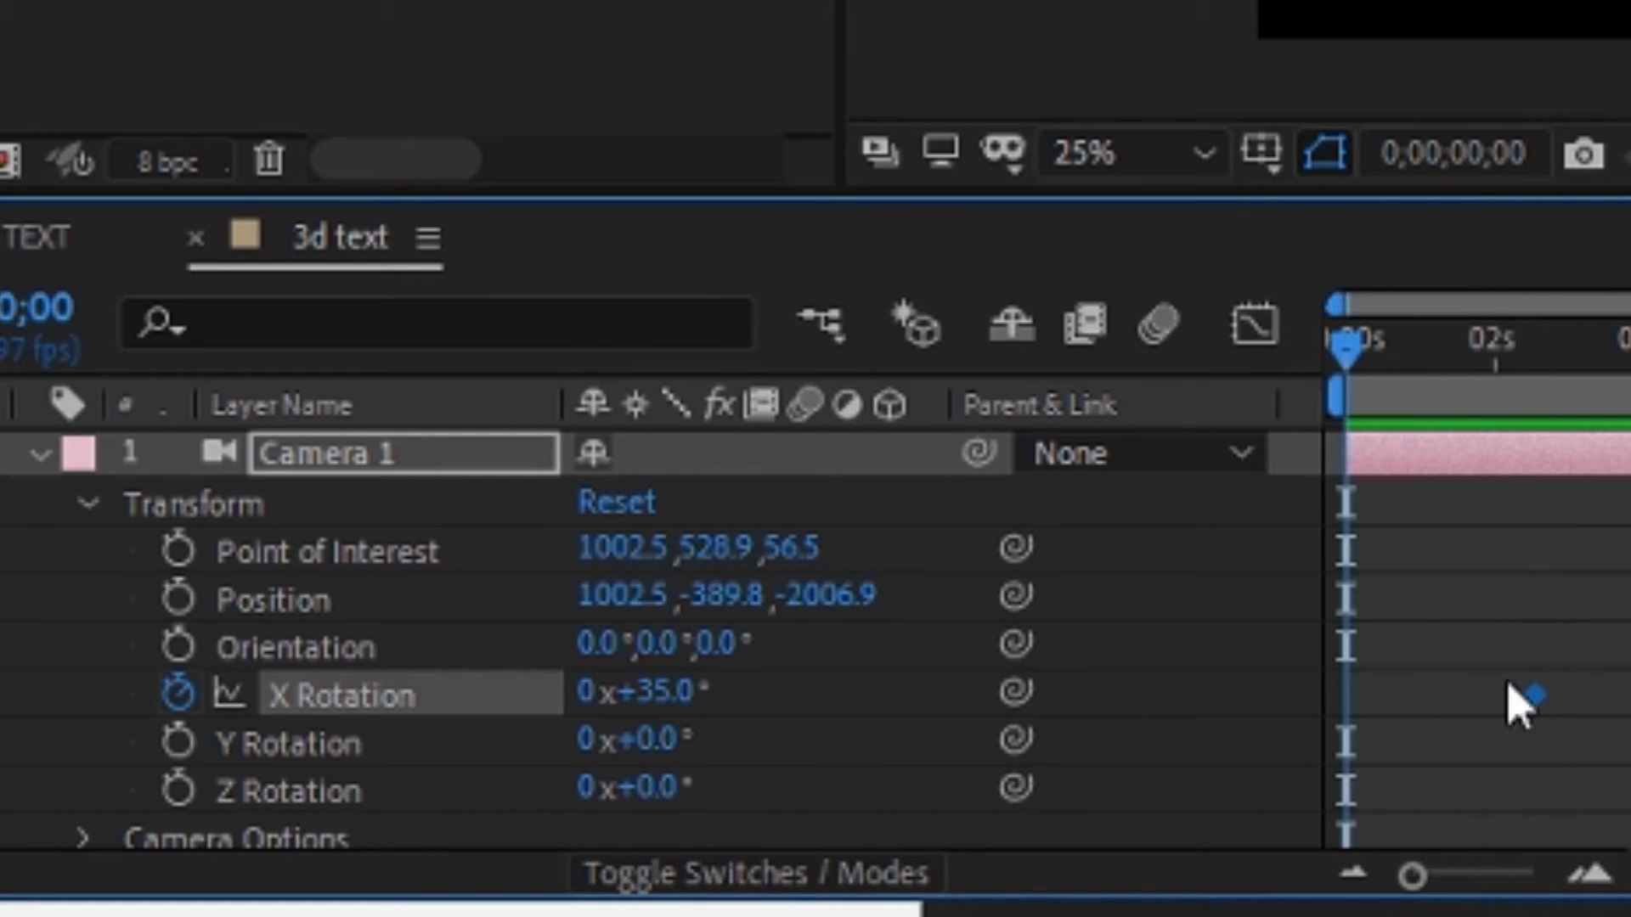
drag(1536, 697, 1416, 696)
drag(1162, 726, 1098, 721)
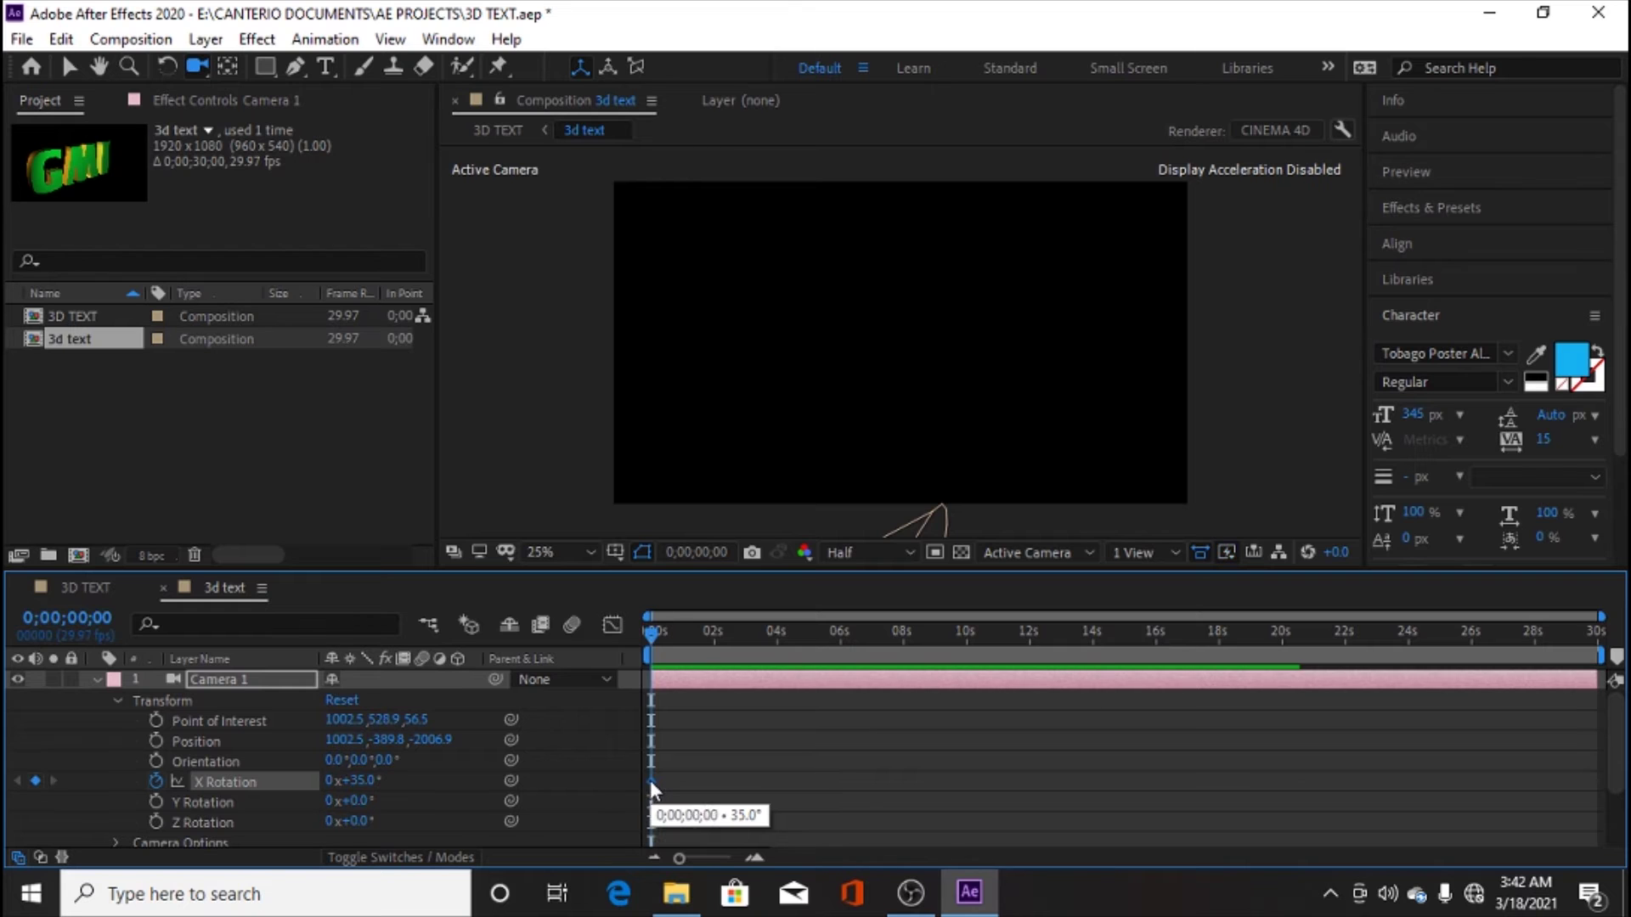
drag(649, 780, 650, 780)
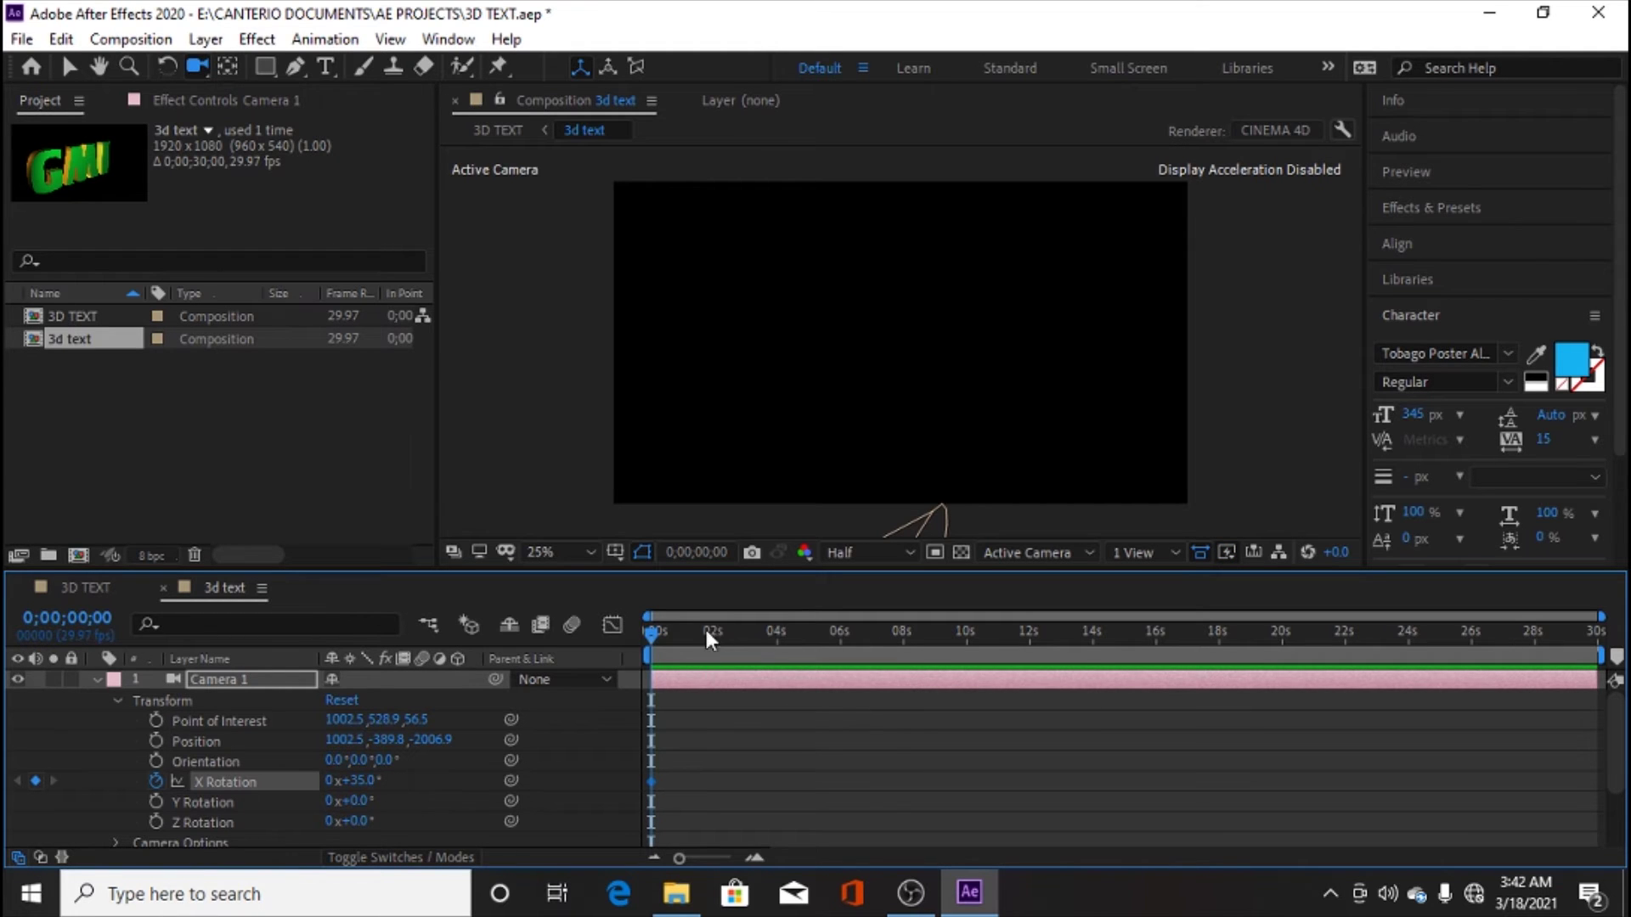
Step: Add a Camera 1 X Rotation keyframe of 0° at 0;00;04;03 and preview the animation from the start
drag(656, 635, 780, 627)
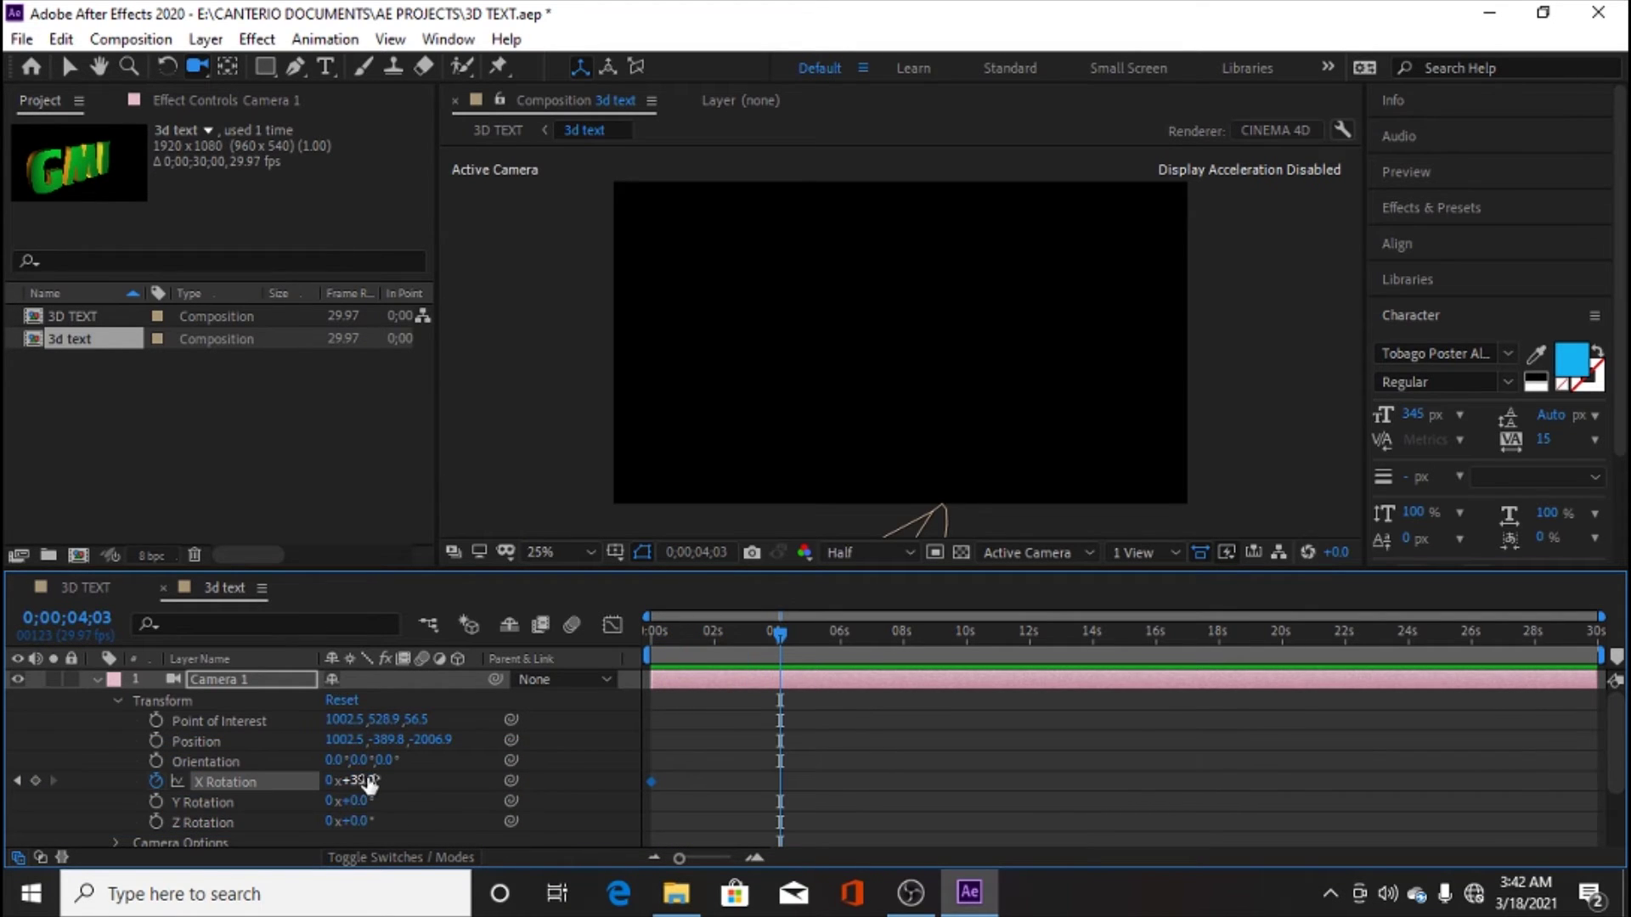
drag(357, 780, 311, 780)
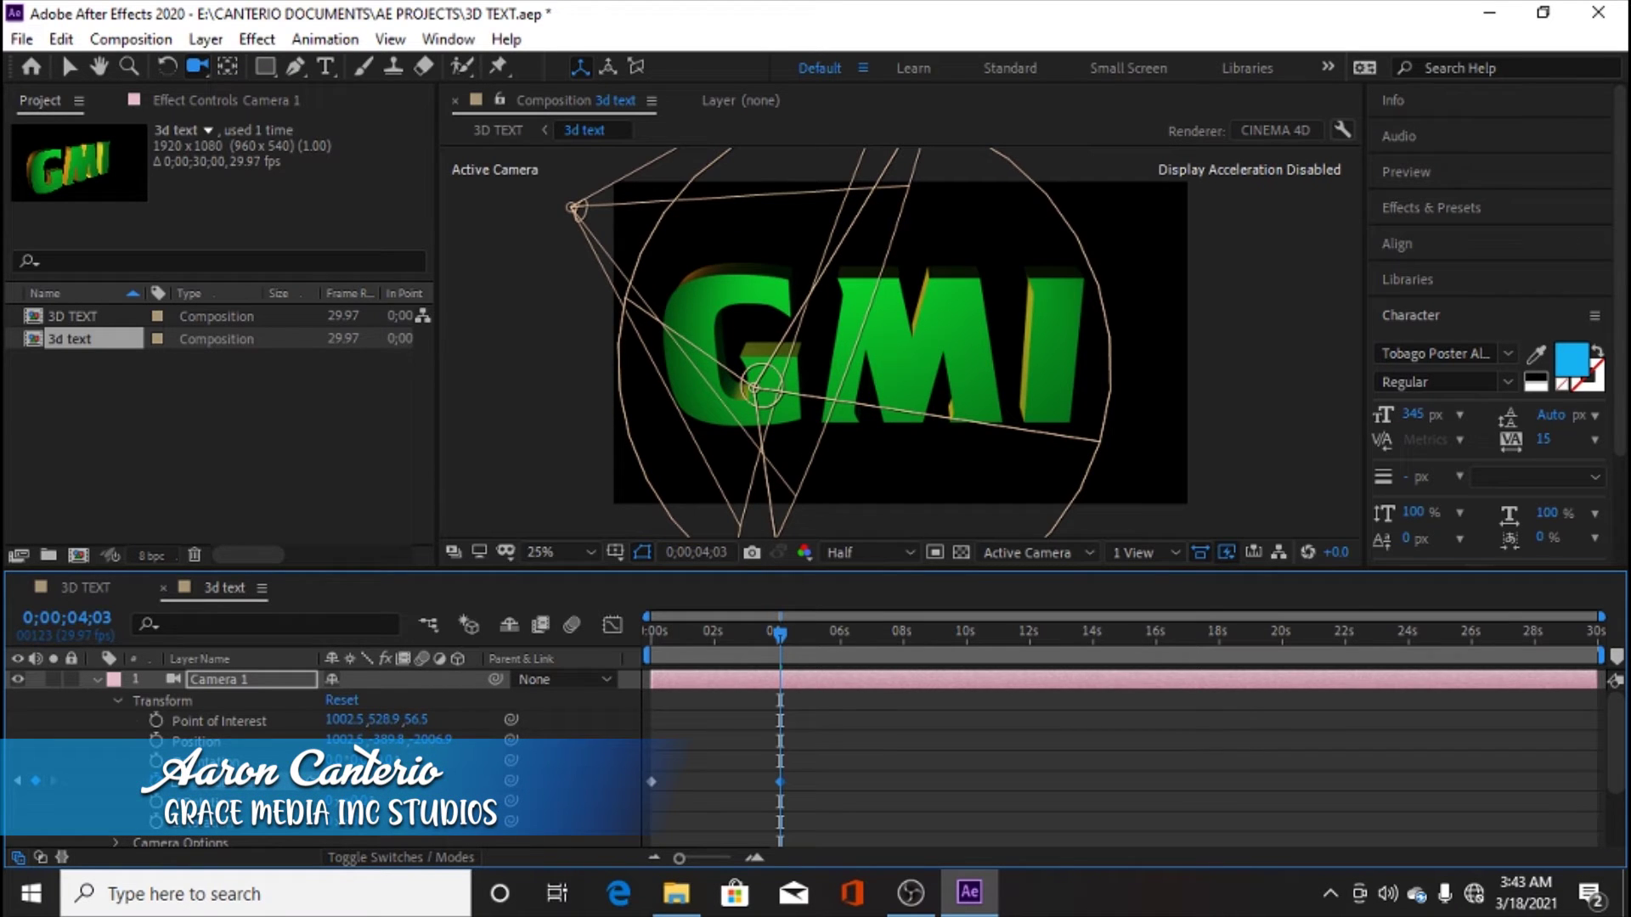
drag(779, 644, 645, 654)
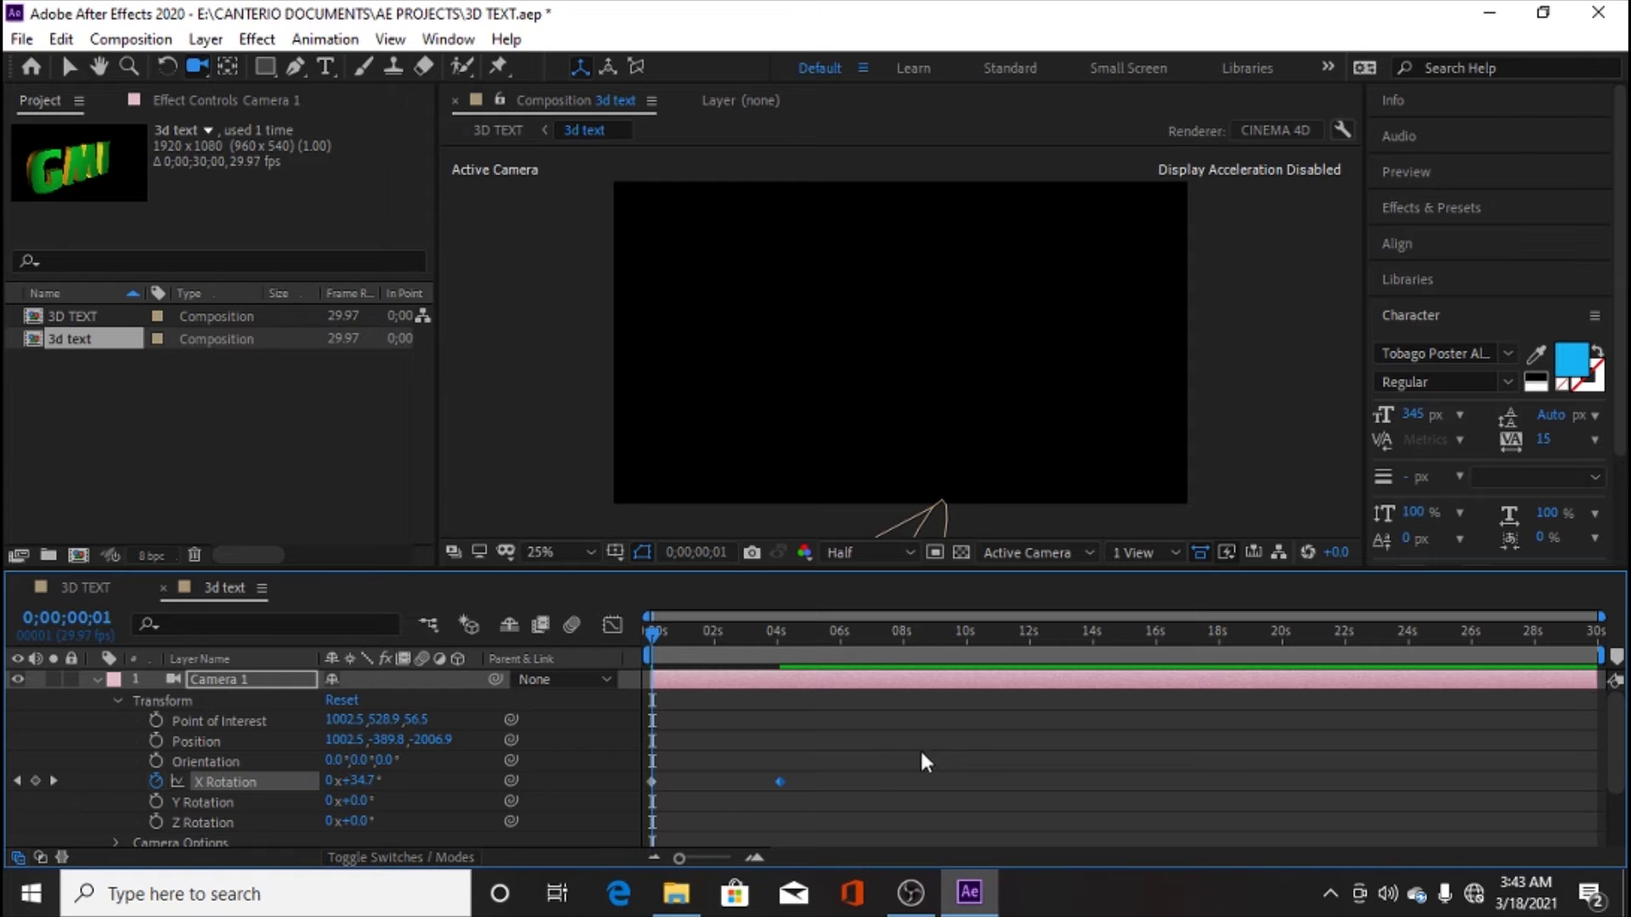
drag(659, 634, 656, 673)
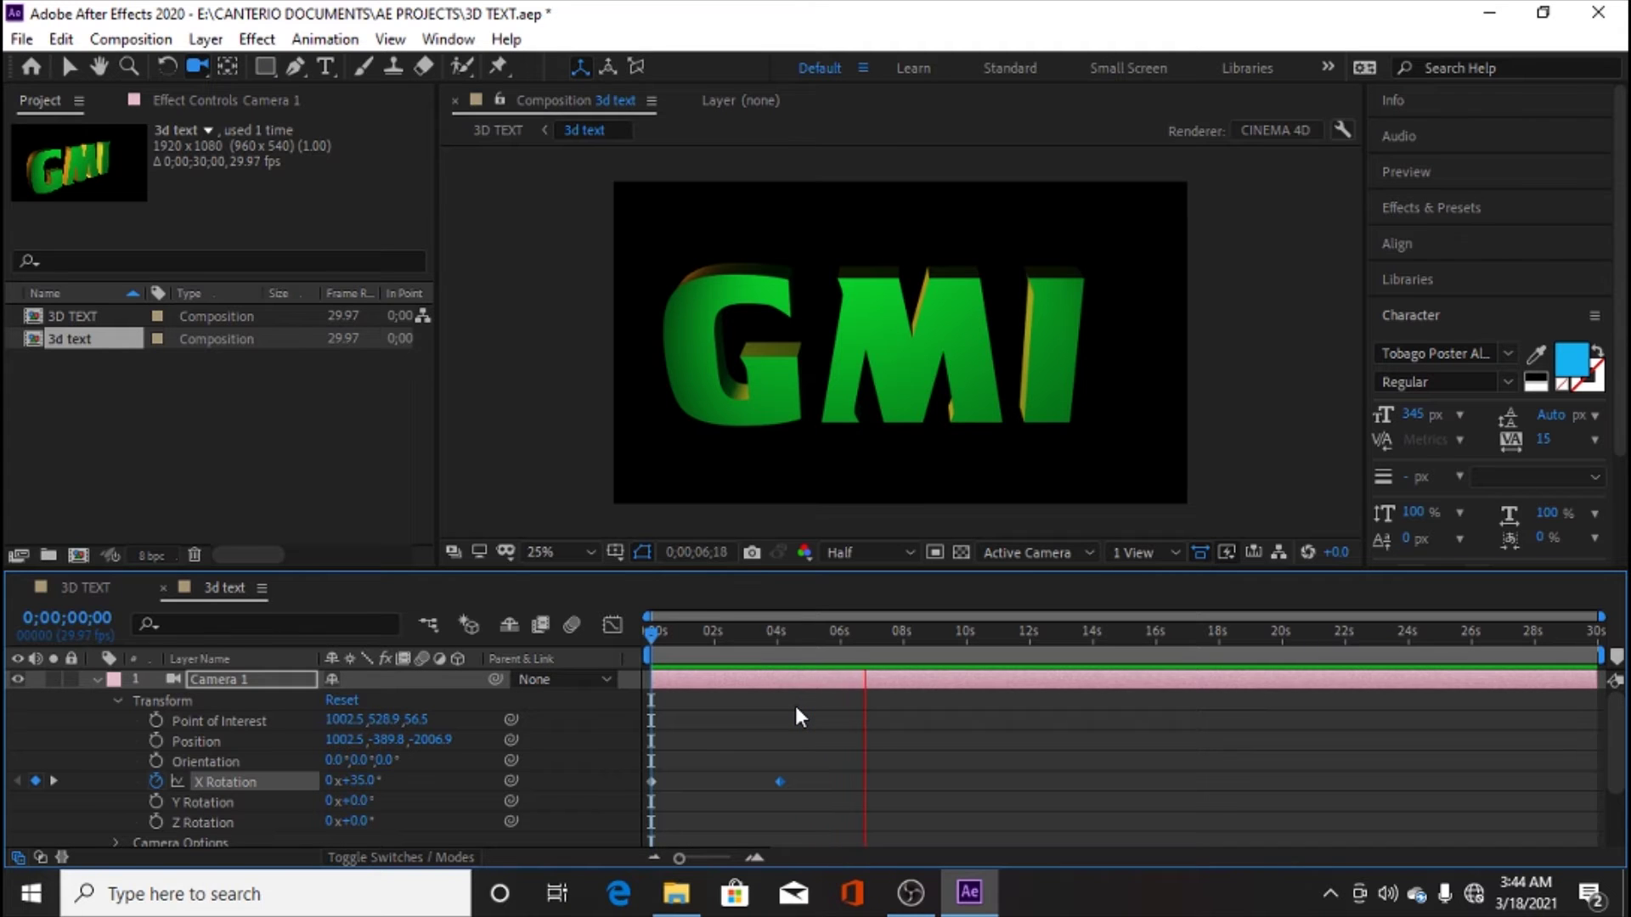
Step: Go back to the second X Rotation keyframe at 0;00;04;03 and set Camera 1's Y Rotation to 3°
mouse_move(748, 629)
mouse_down()
mouse_move(664, 629)
mouse_move(773, 637)
mouse_up()
click(780, 782)
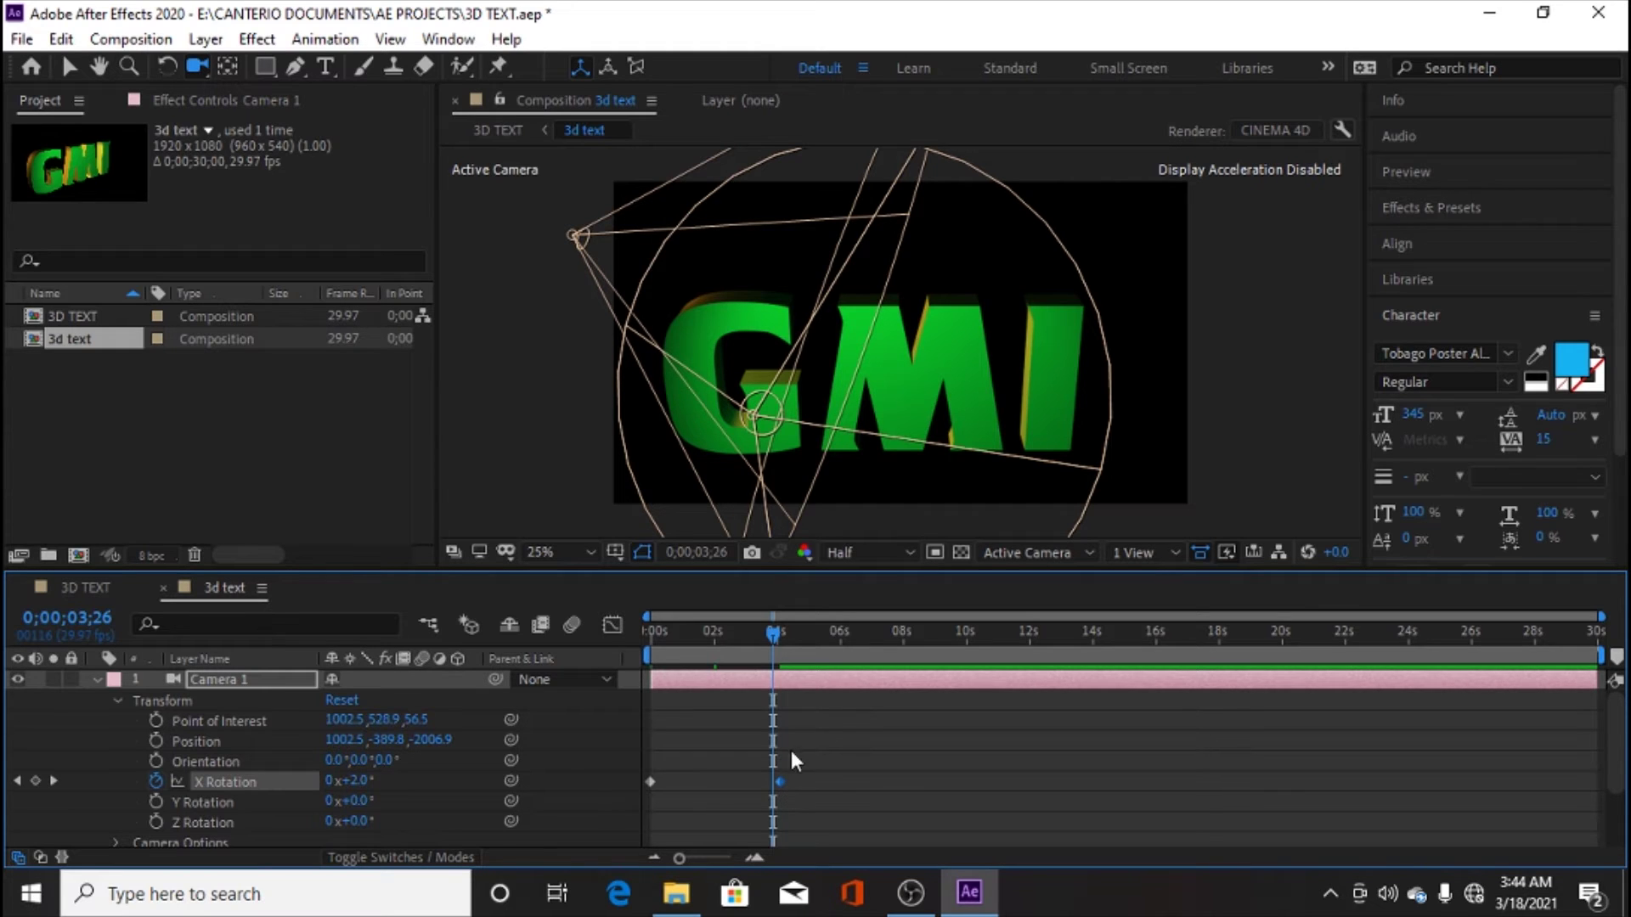
drag(777, 635, 782, 634)
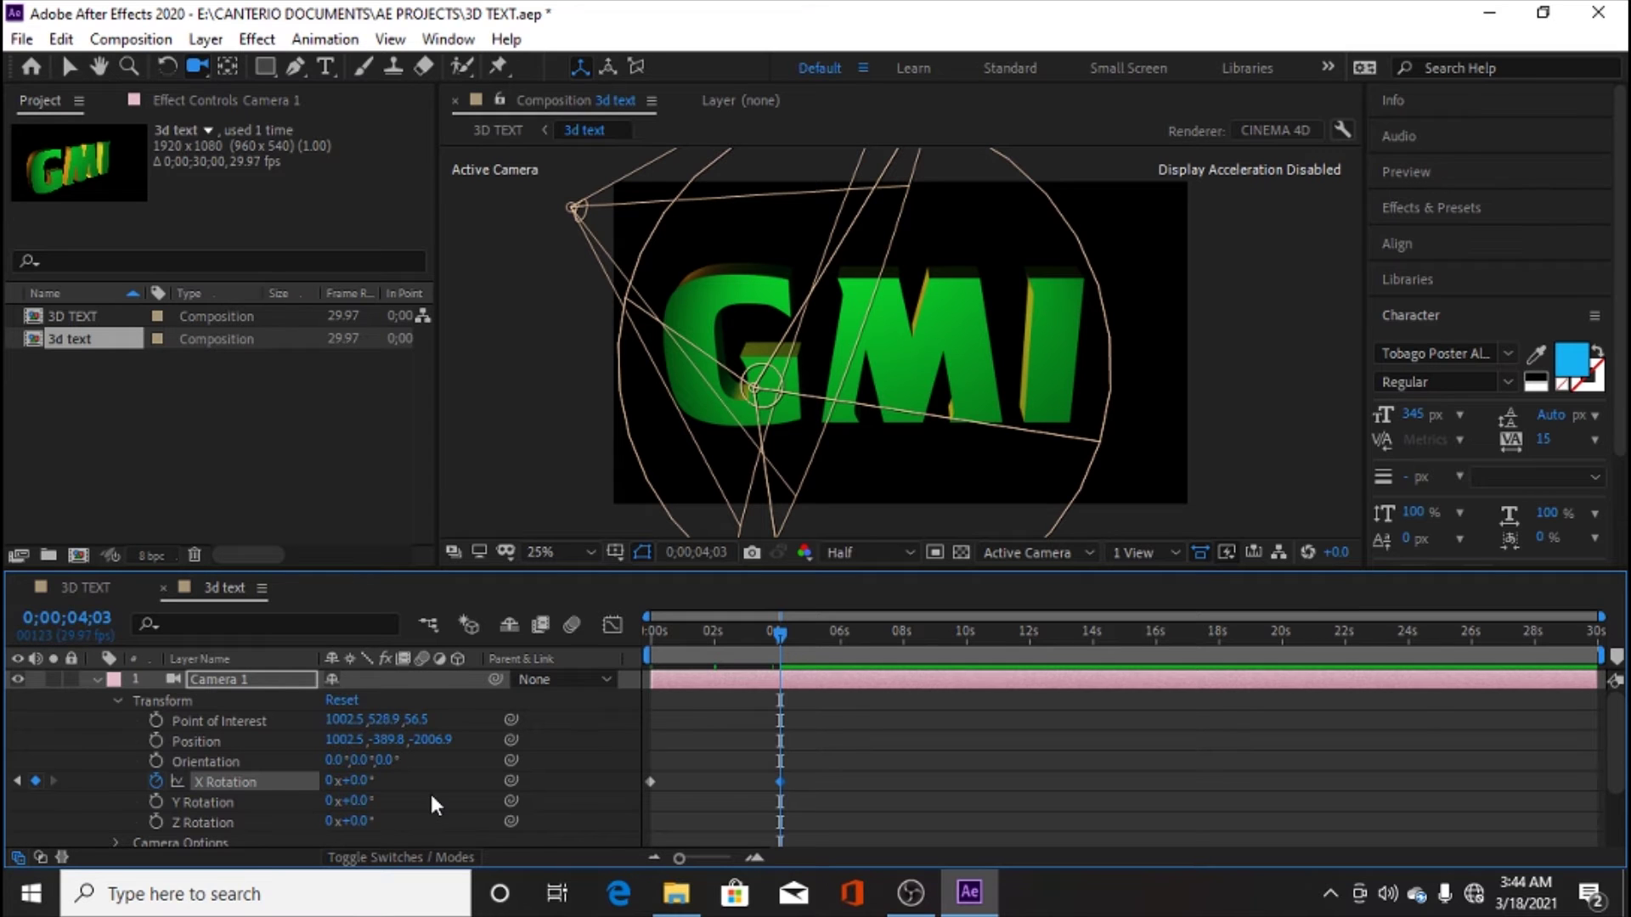
scroll(431, 802, down, 2)
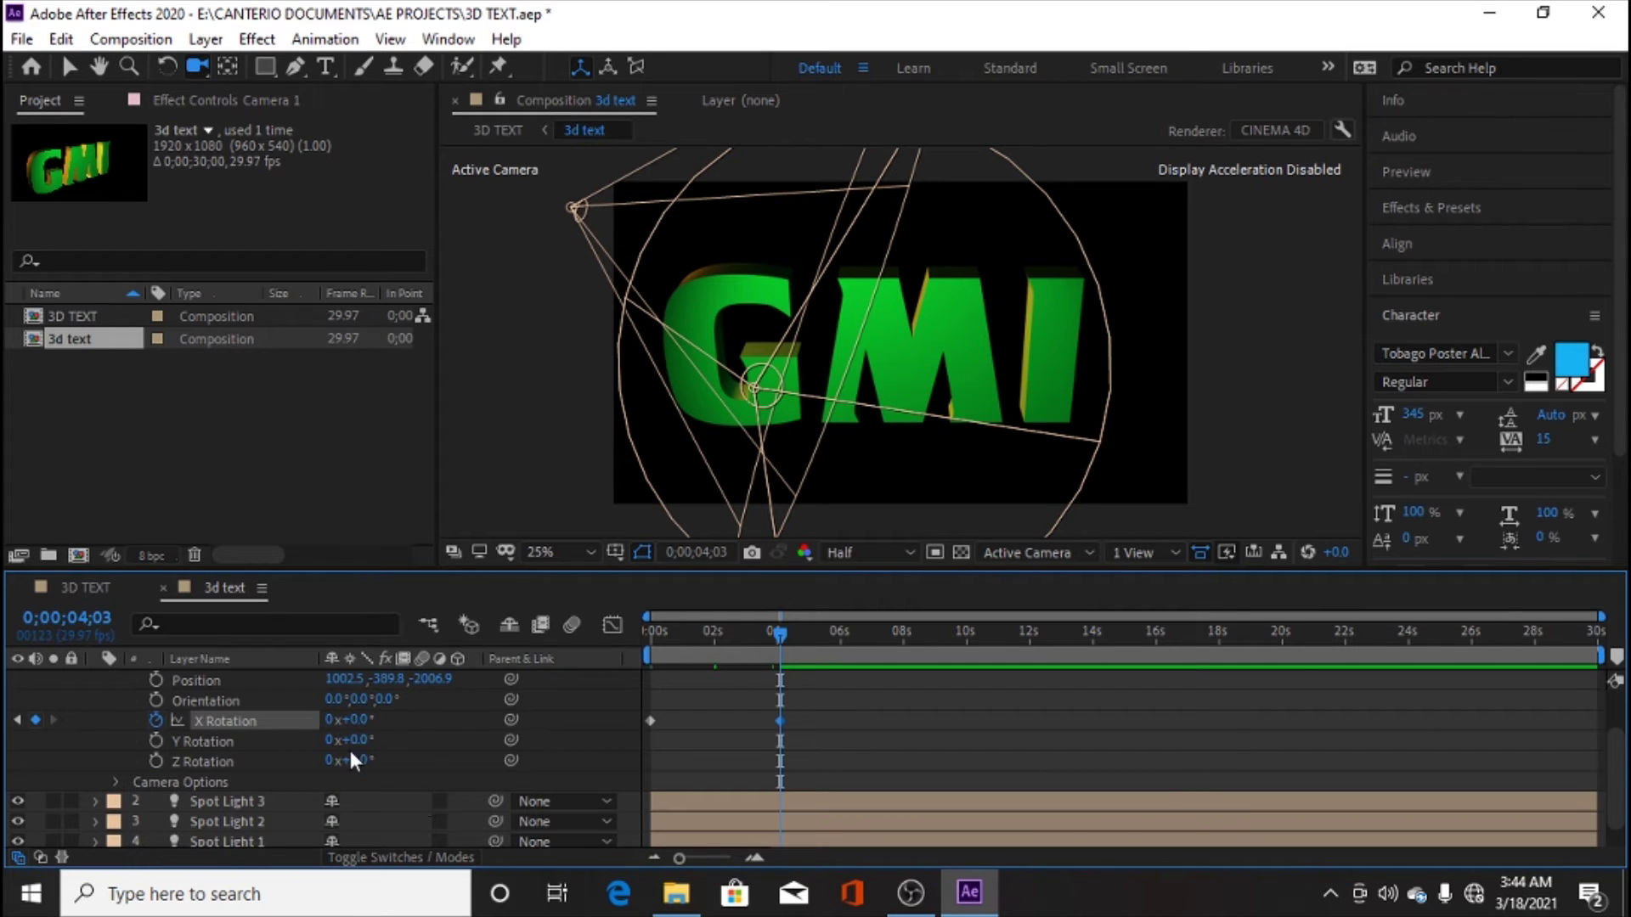
mouse_move(356, 739)
mouse_down()
mouse_move(403, 734)
mouse_move(281, 736)
mouse_move(399, 709)
mouse_move(264, 720)
mouse_move(336, 720)
mouse_up()
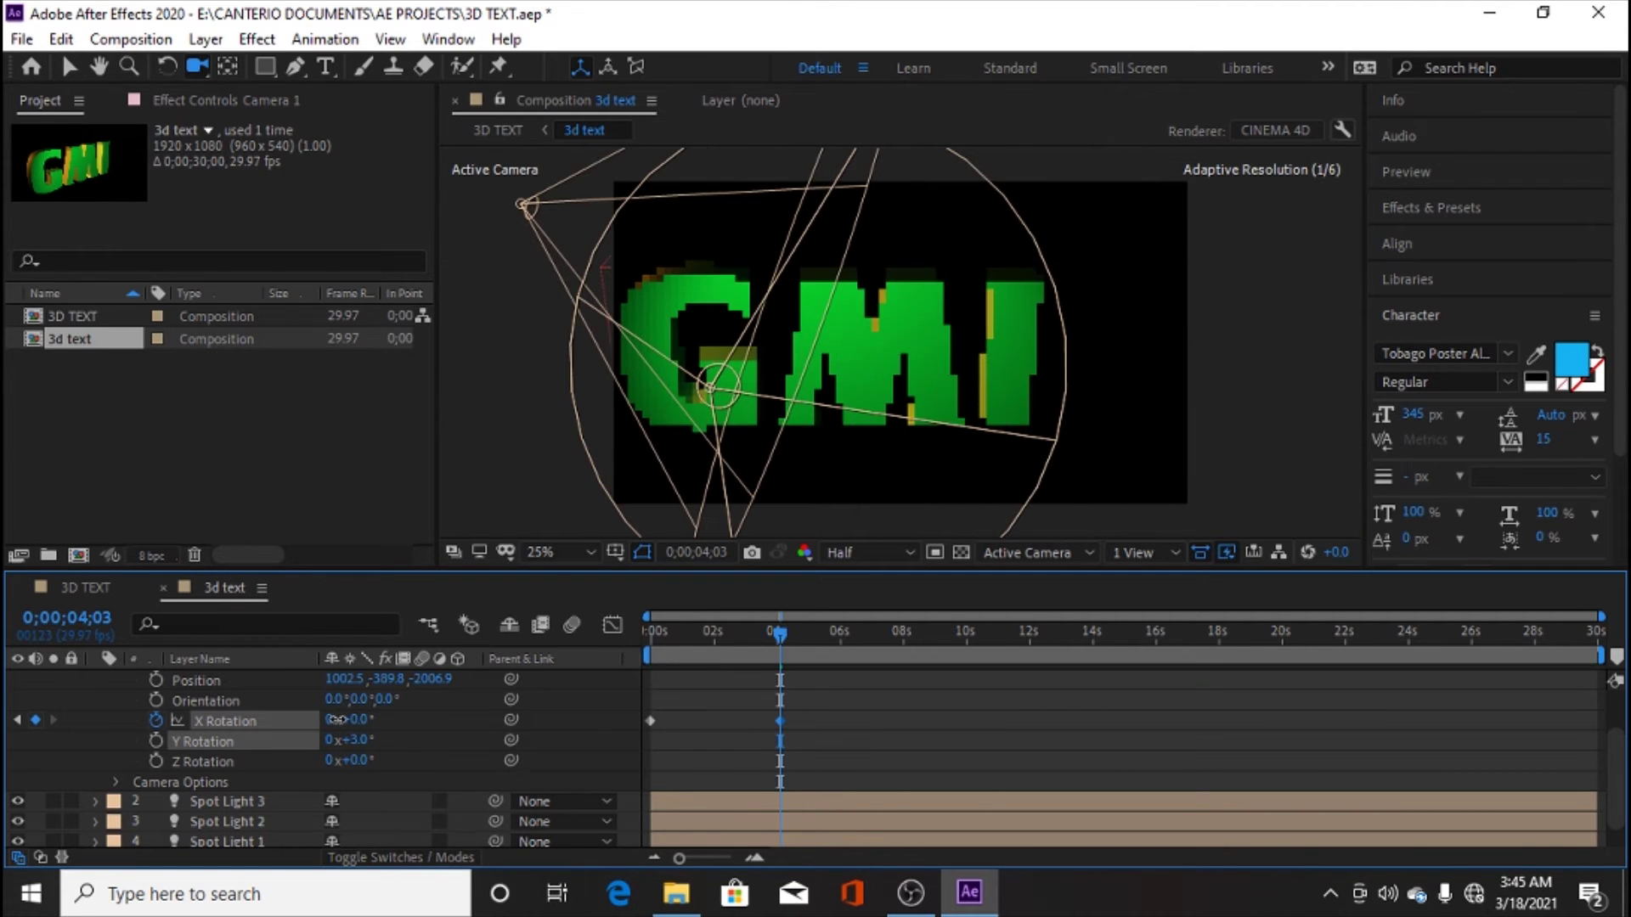
Step: Enable keyframing for Camera 1's Y Rotation at 0;00;04;04, beside the second X Rotation keyframe
click(809, 719)
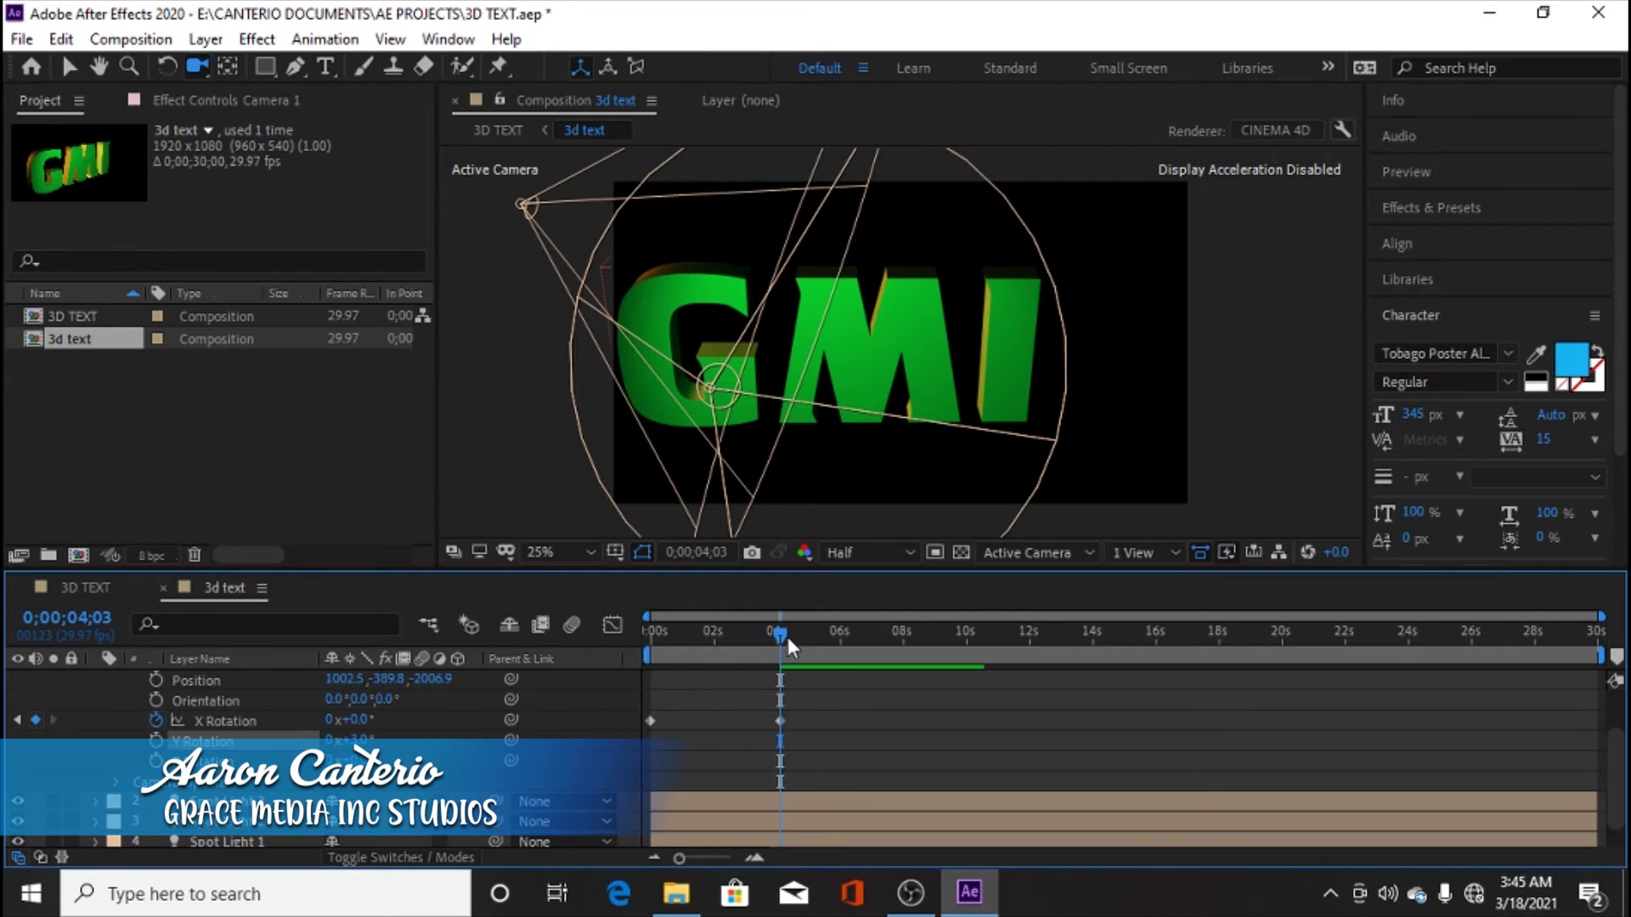
drag(744, 634, 779, 657)
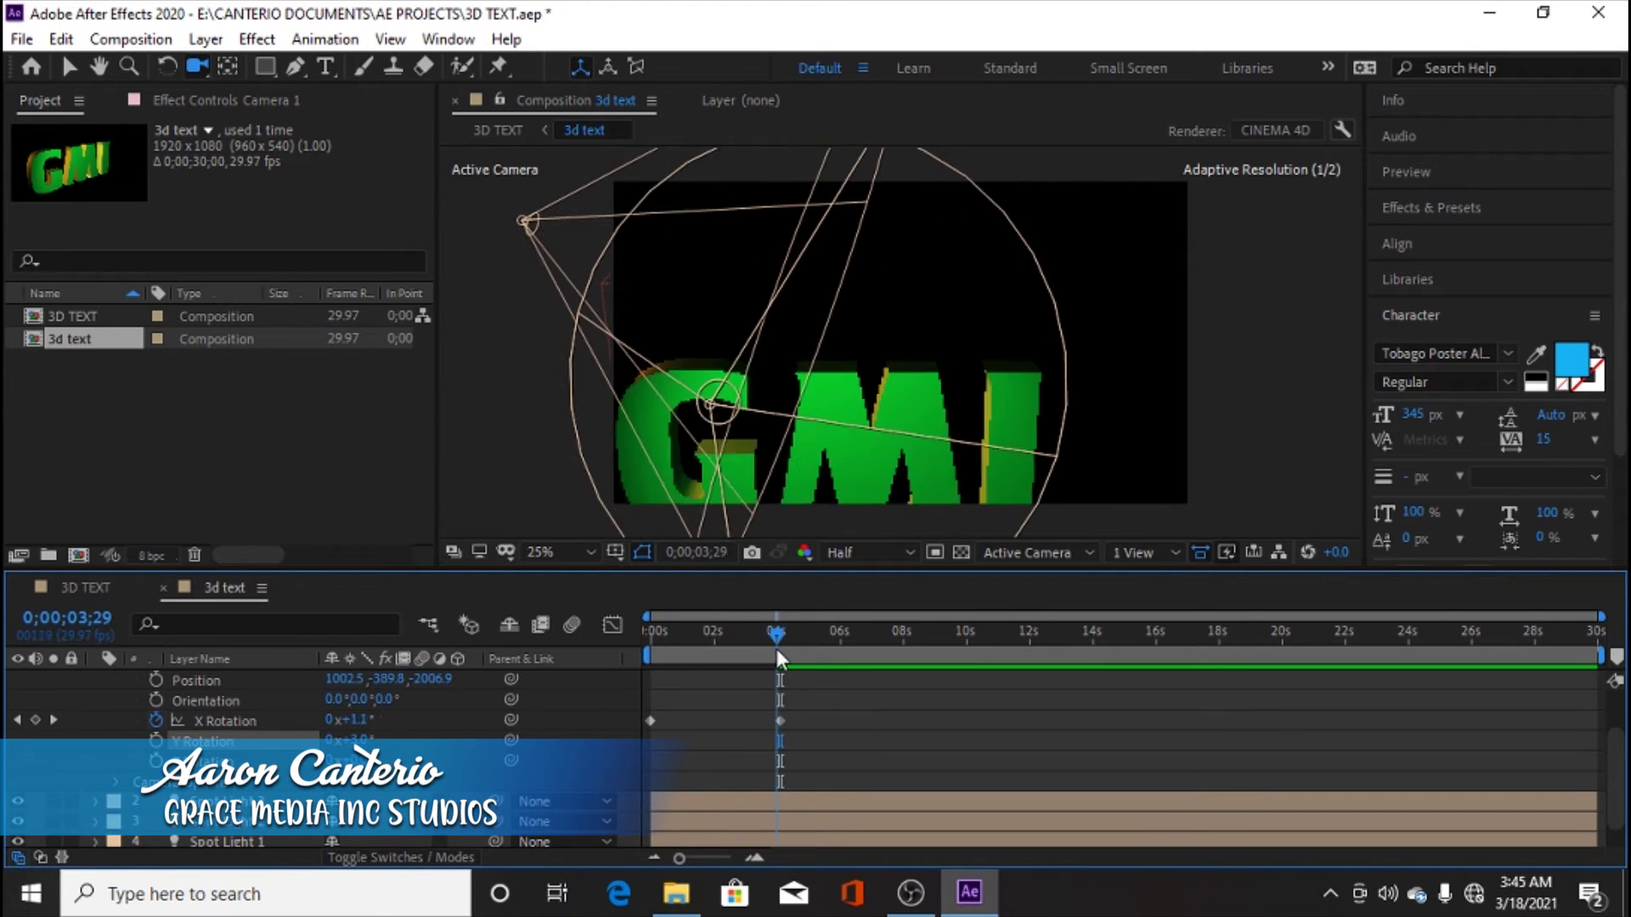
click(780, 722)
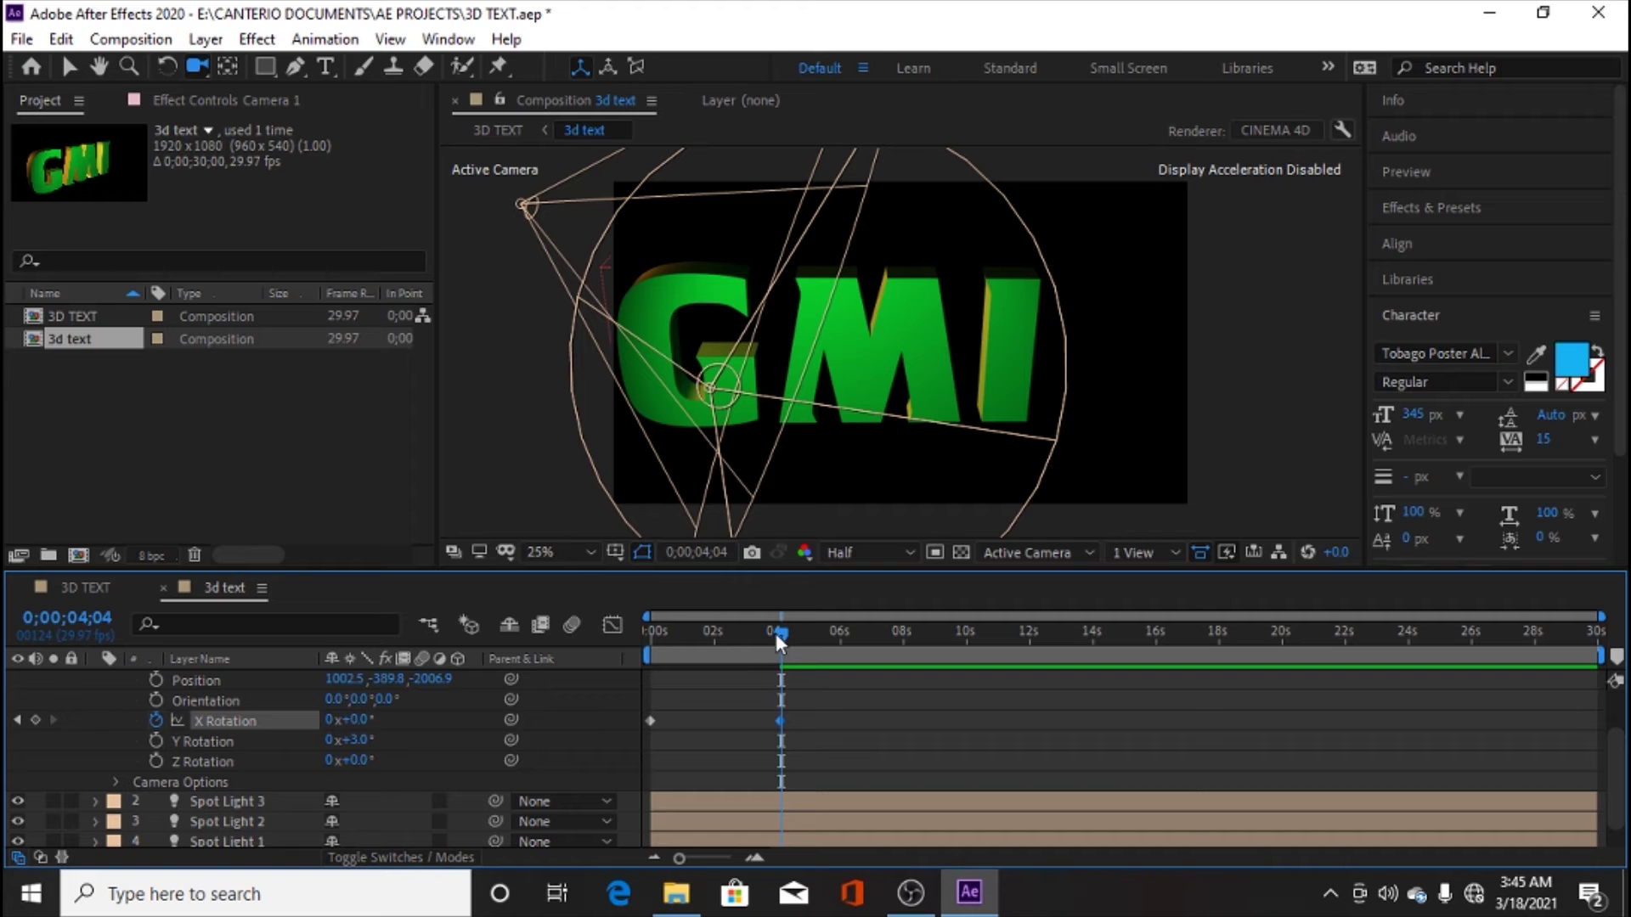
click(157, 741)
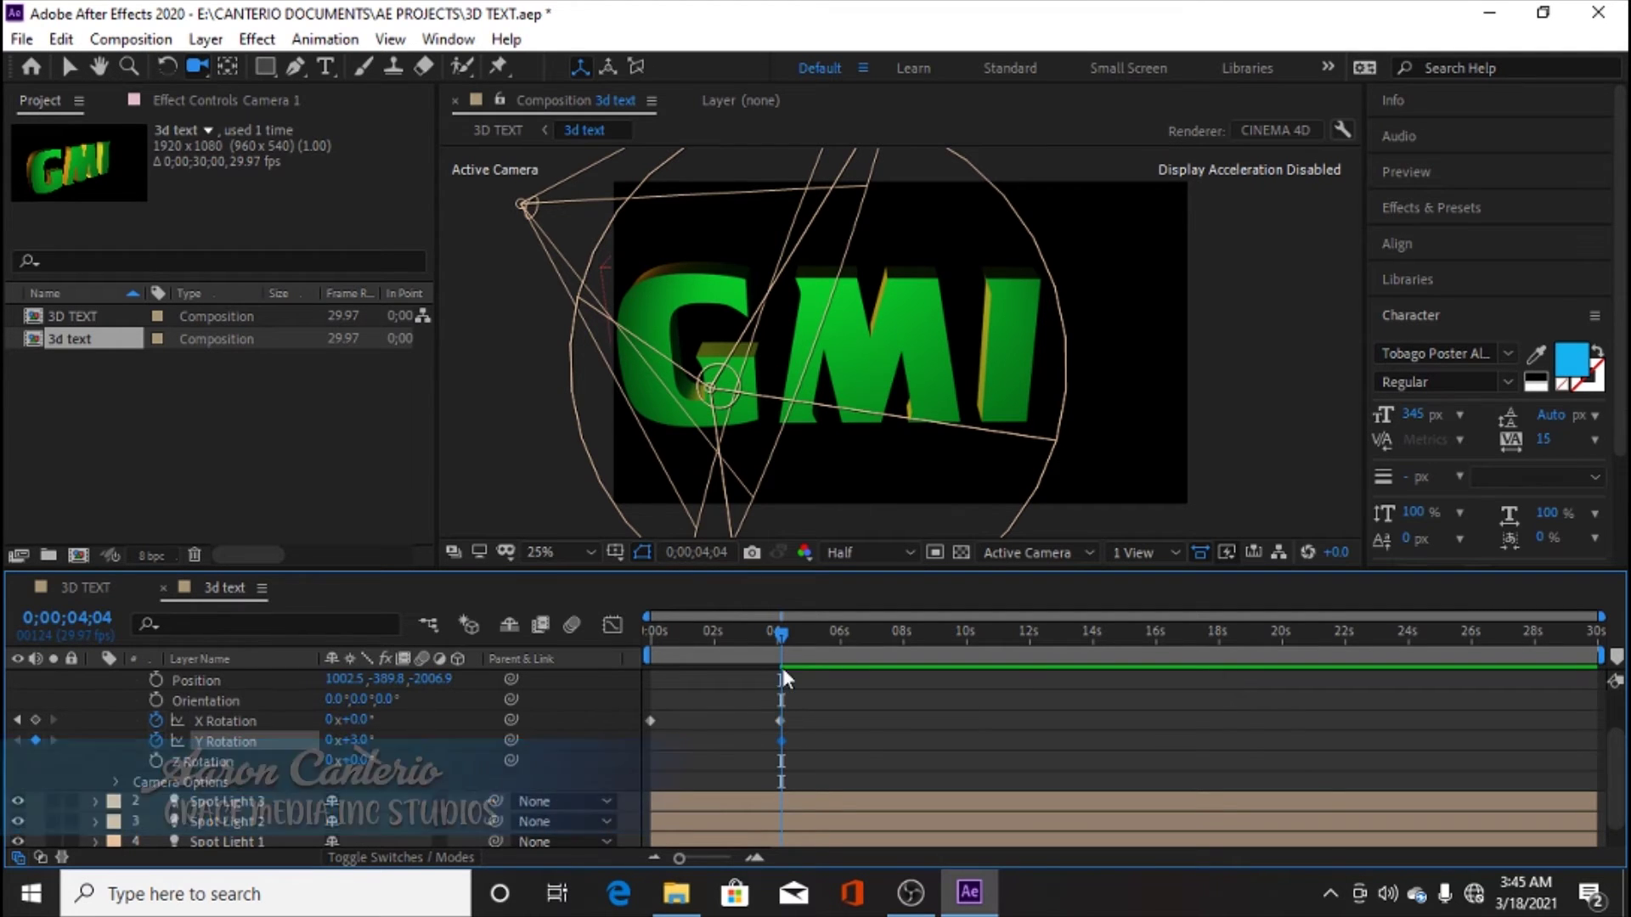
drag(780, 640, 773, 636)
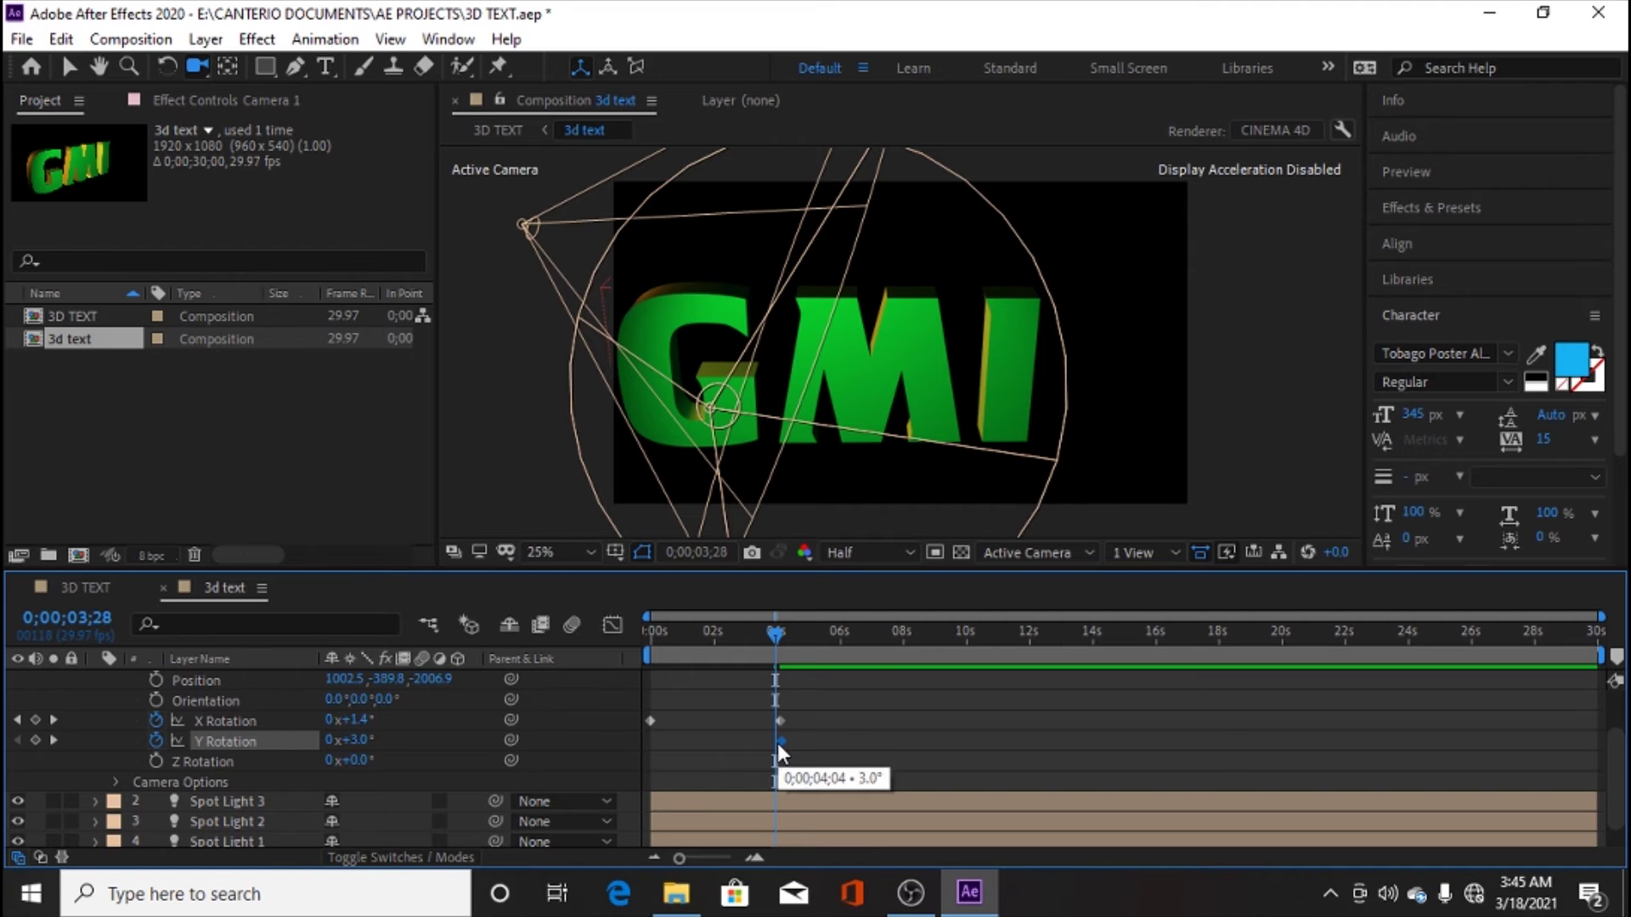
Step: Undo the Y Rotation keyframing on Camera 1 and set its Y Rotation to 0°
key(ctrl+z)
key(ctrl+z)
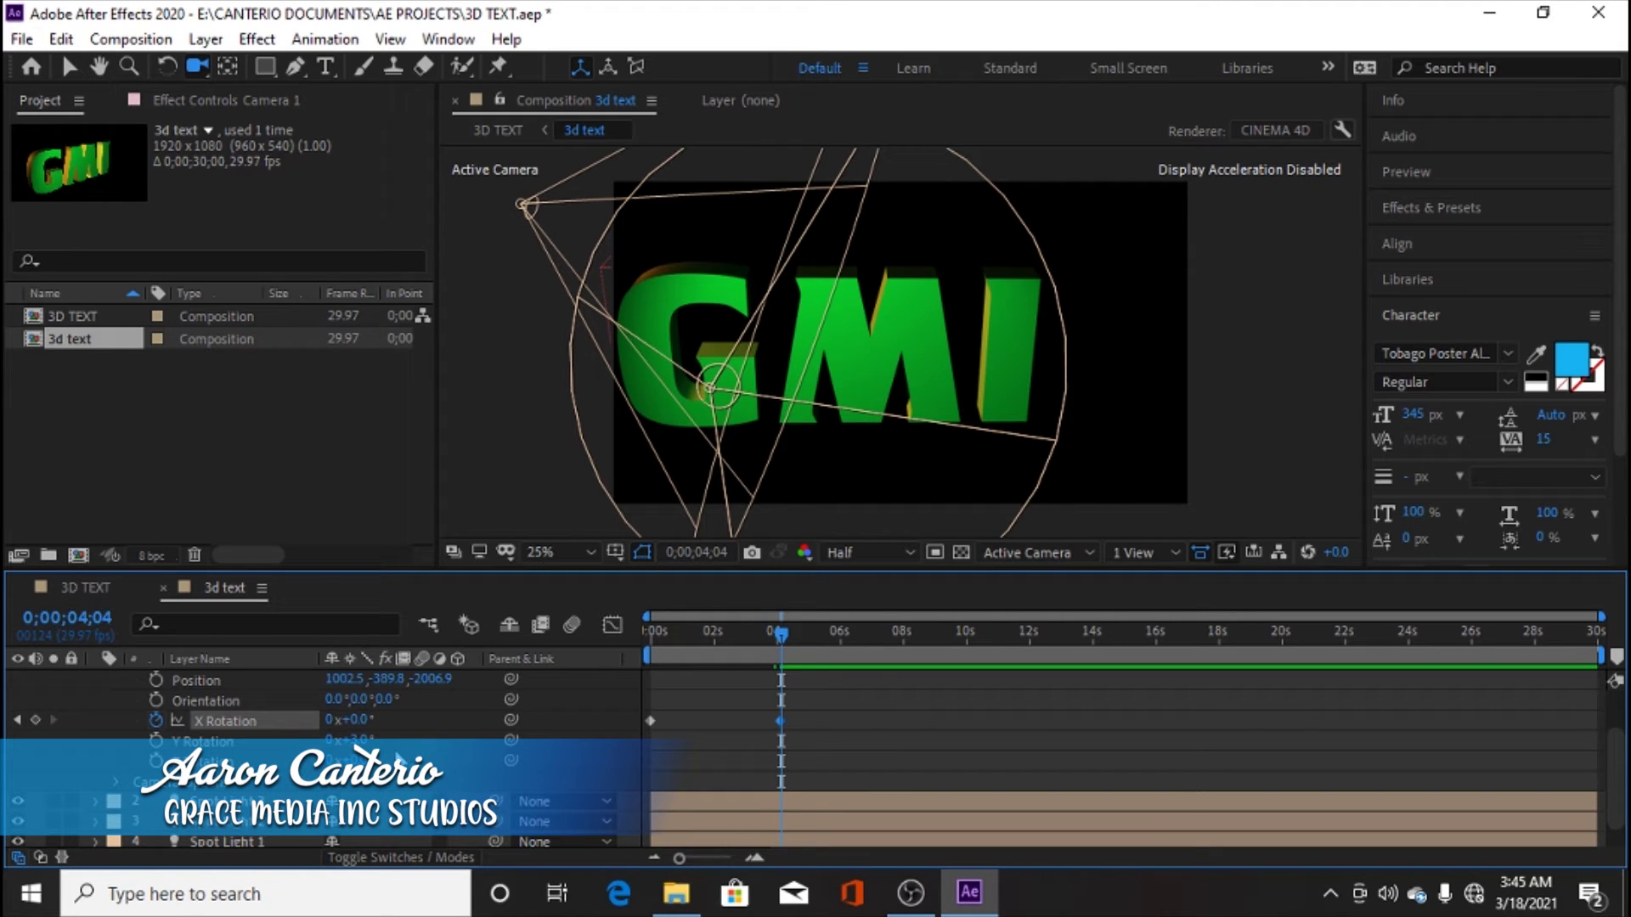
click(357, 741)
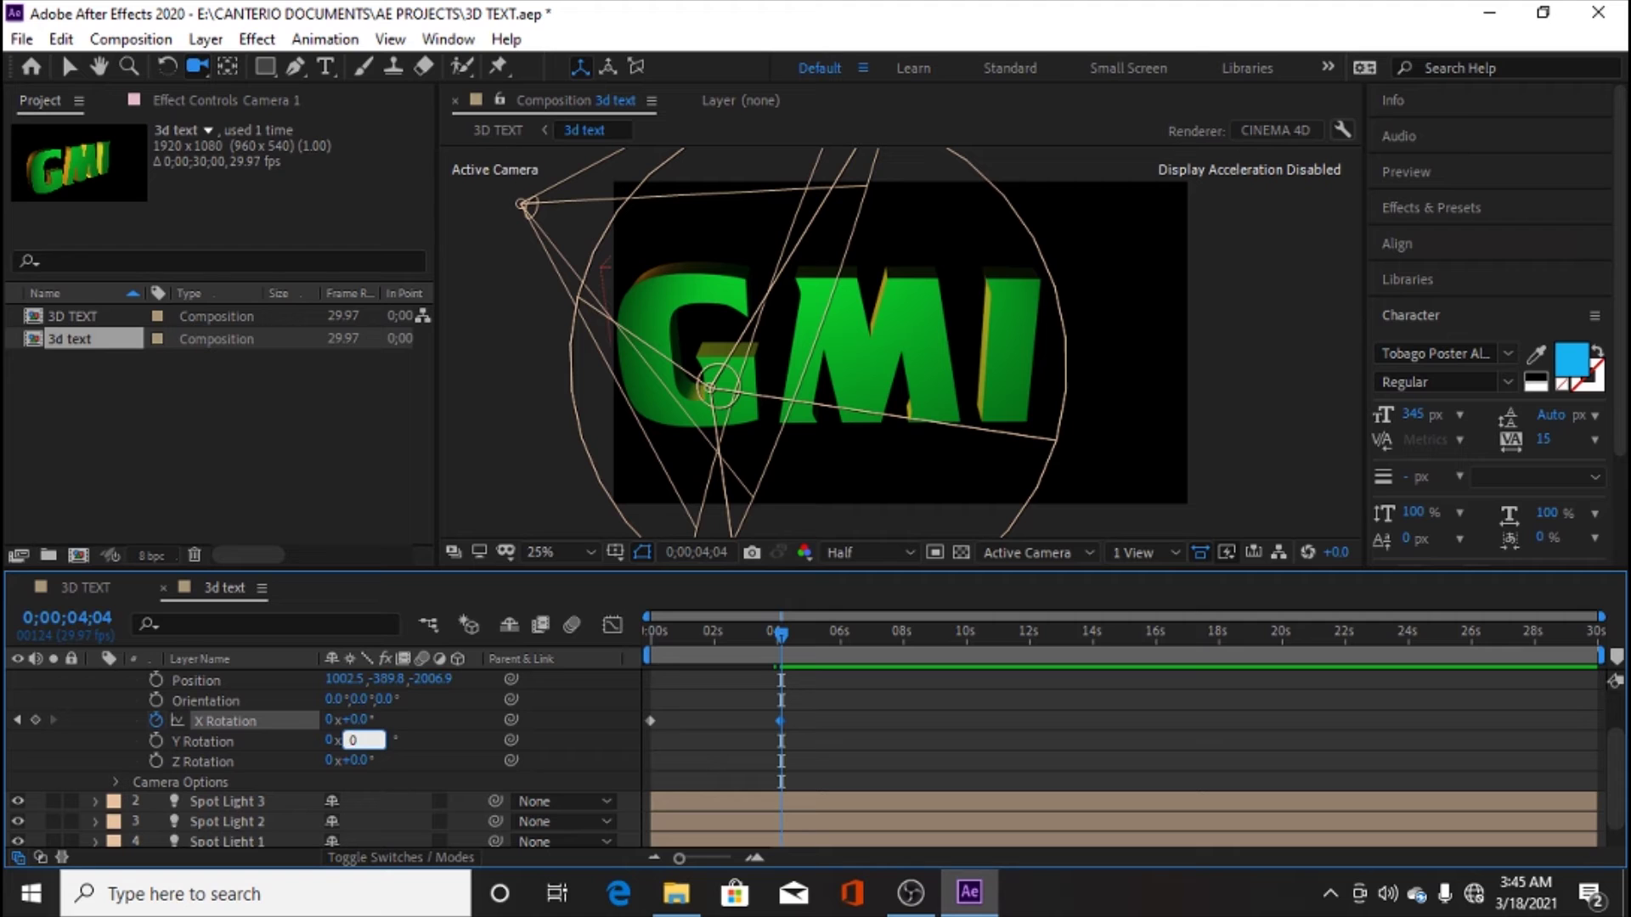
text(0)
click(426, 772)
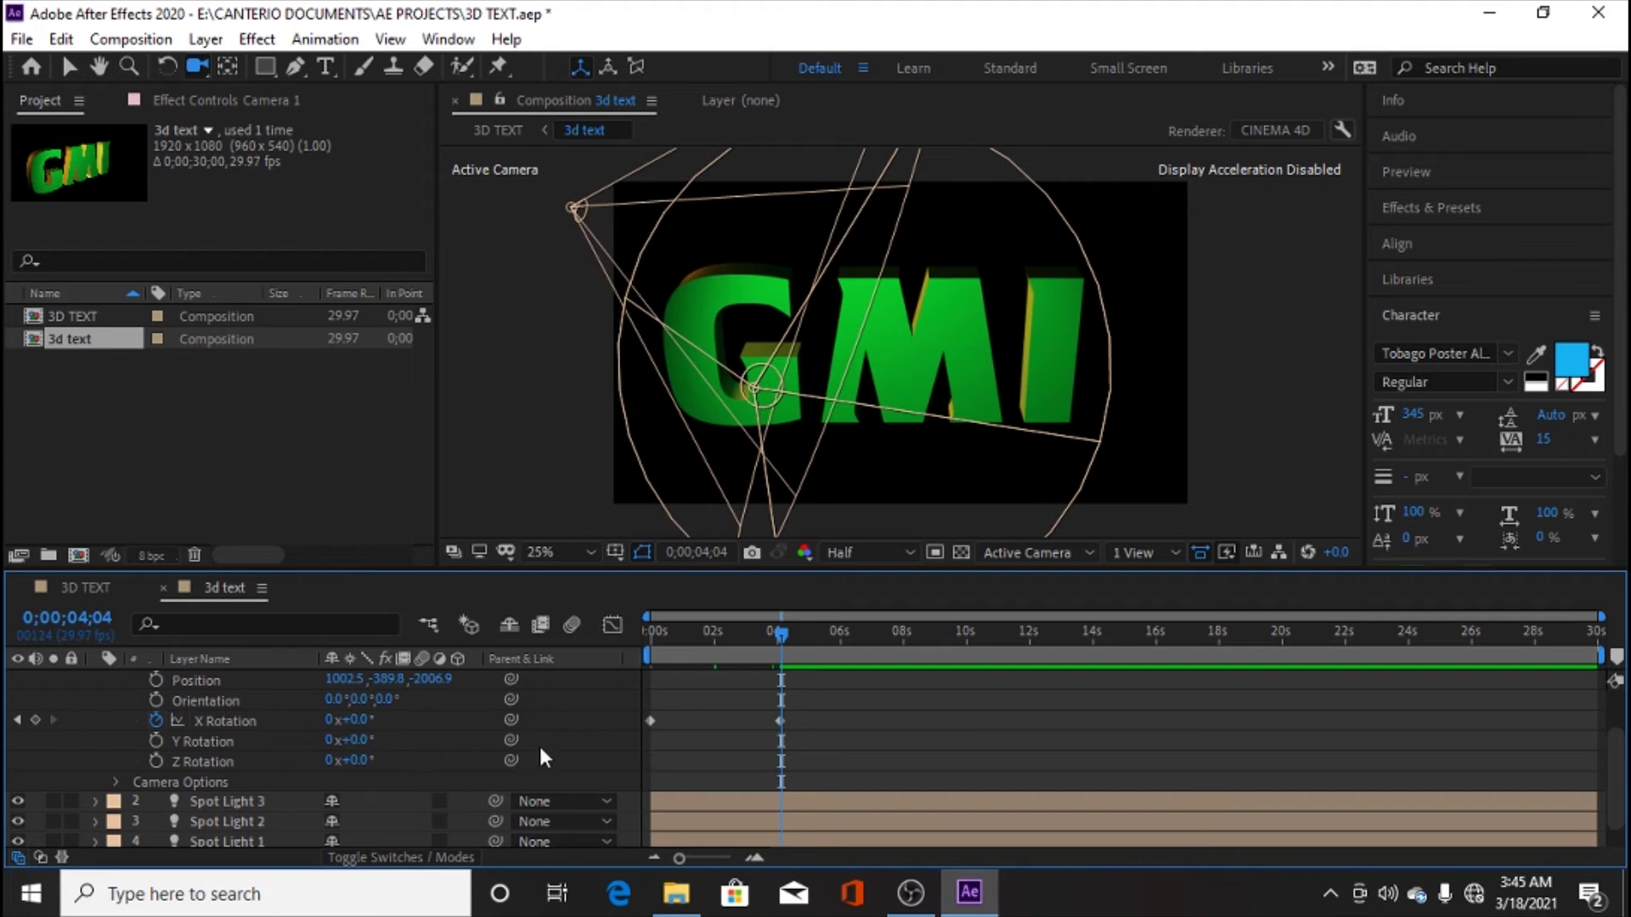
Step: Enable keyframing for Camera 1's Y Rotation at 0;00;04;02, beside the second X Rotation keyframe
drag(791, 643, 778, 637)
click(780, 720)
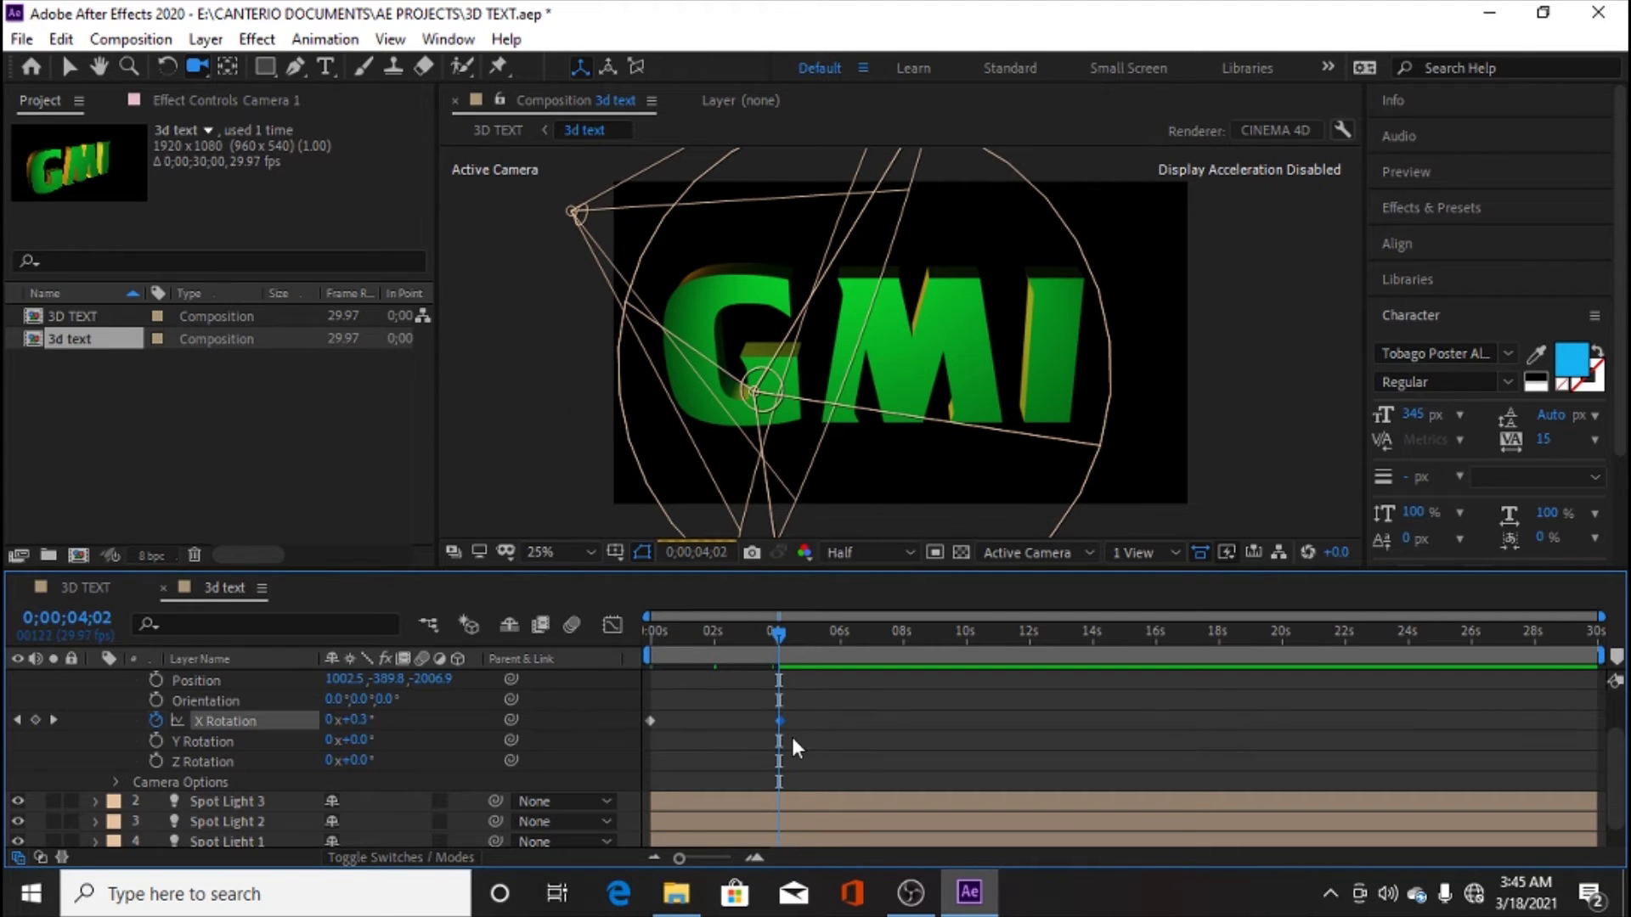
click(155, 741)
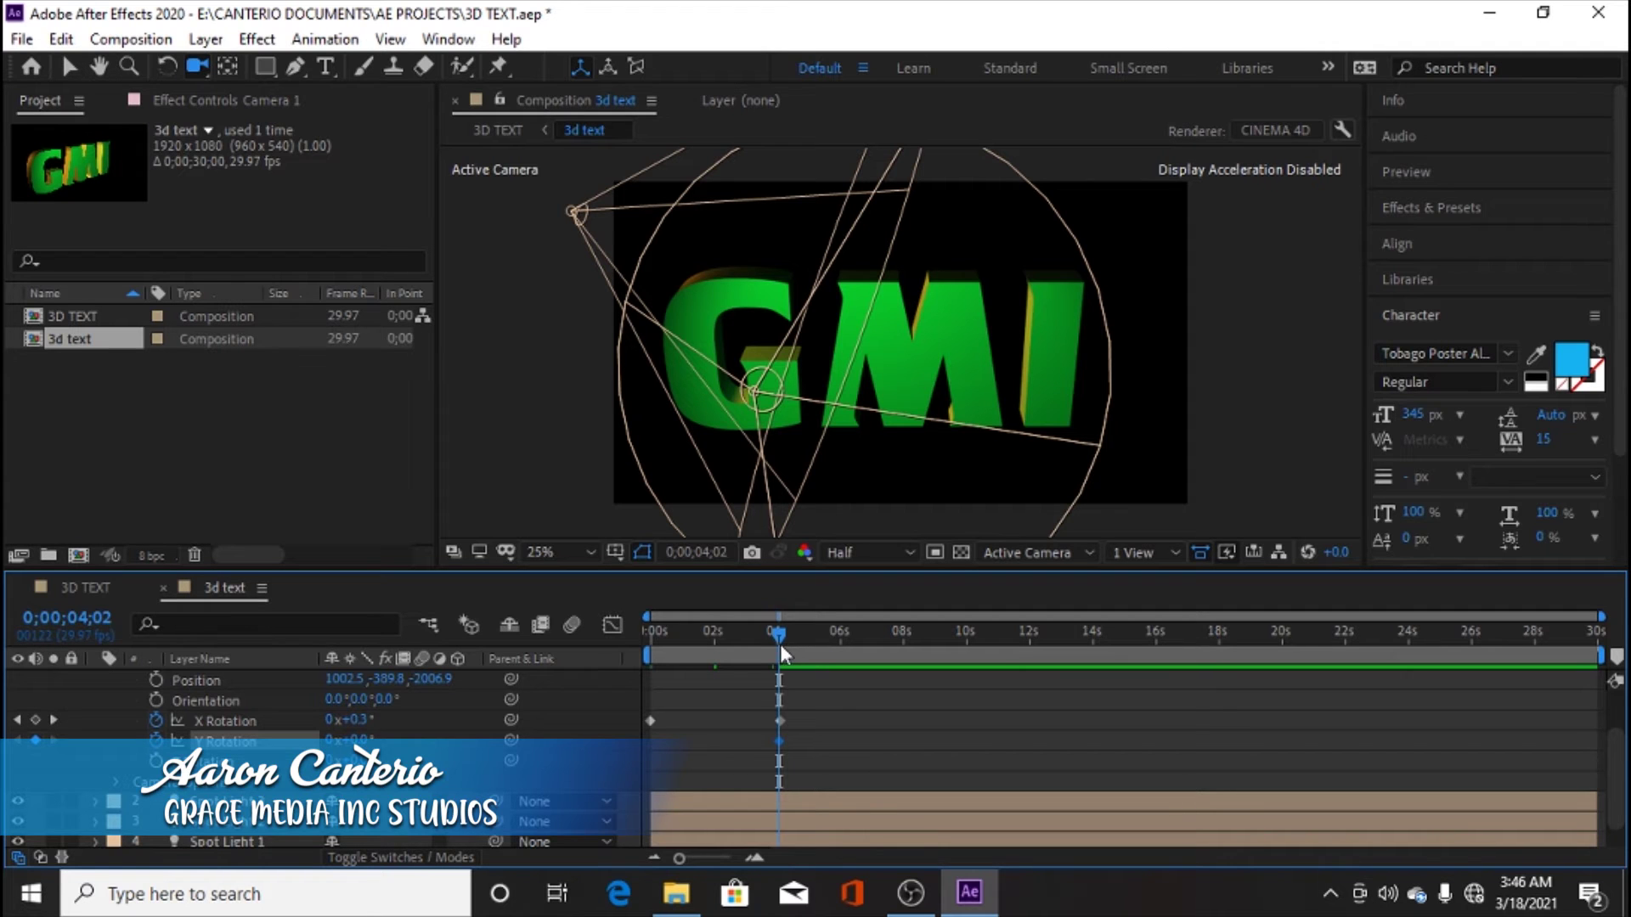
Step: Add a Camera 1 Y Rotation keyframe of 57° at 0;00;06;01 and review the movement back to the first Y Rotation keyframe
drag(776, 635, 840, 635)
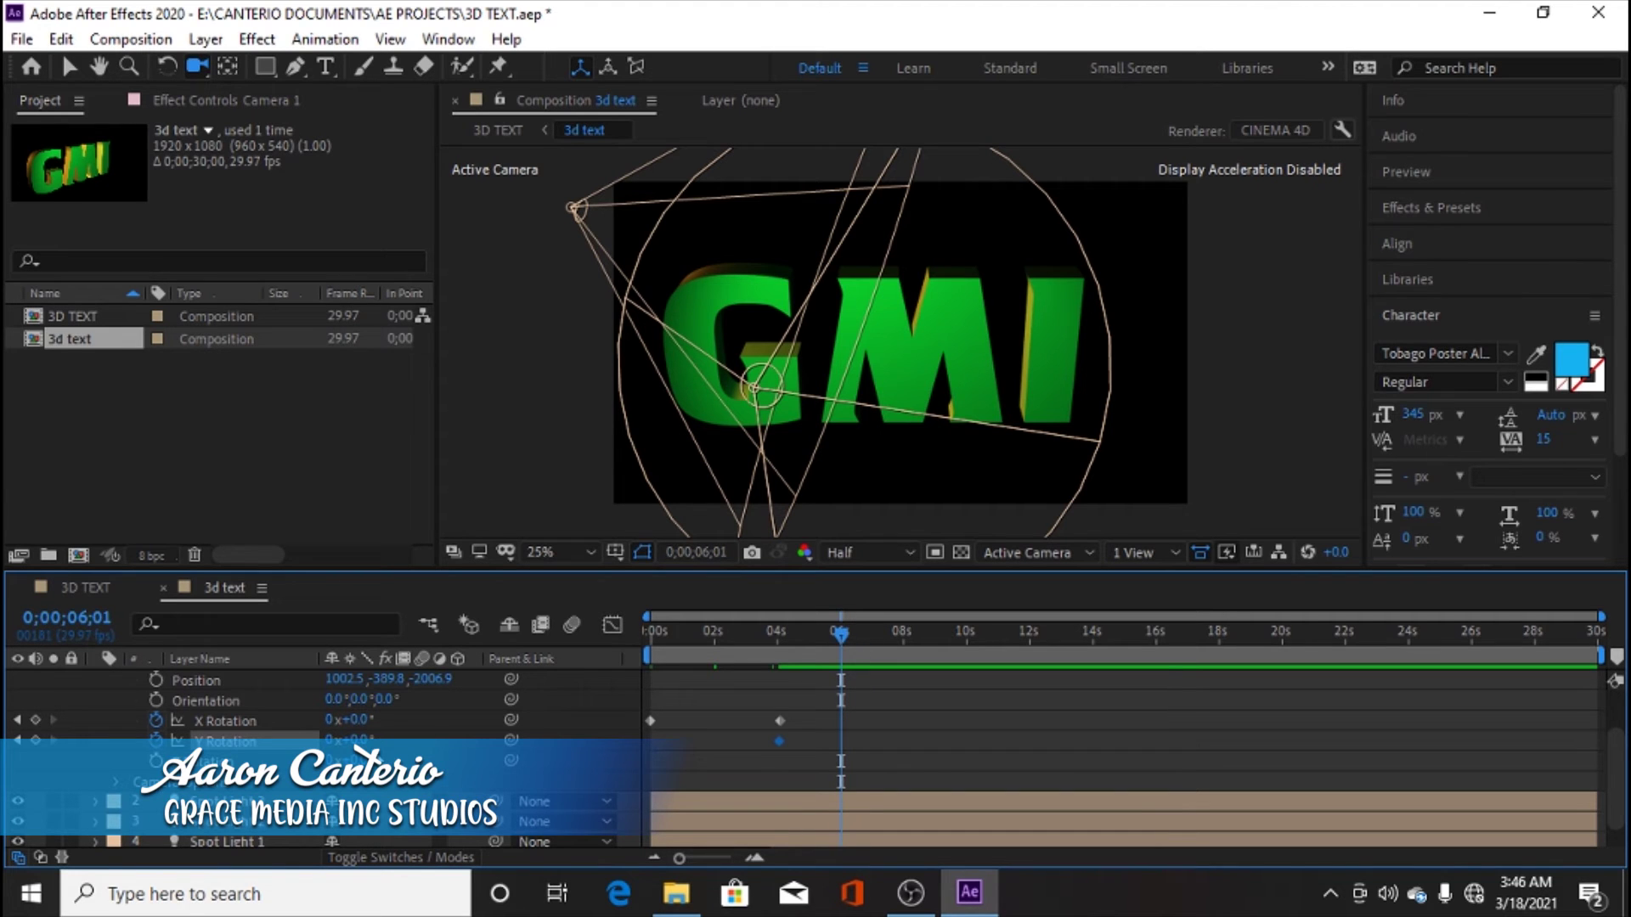
drag(356, 740, 419, 729)
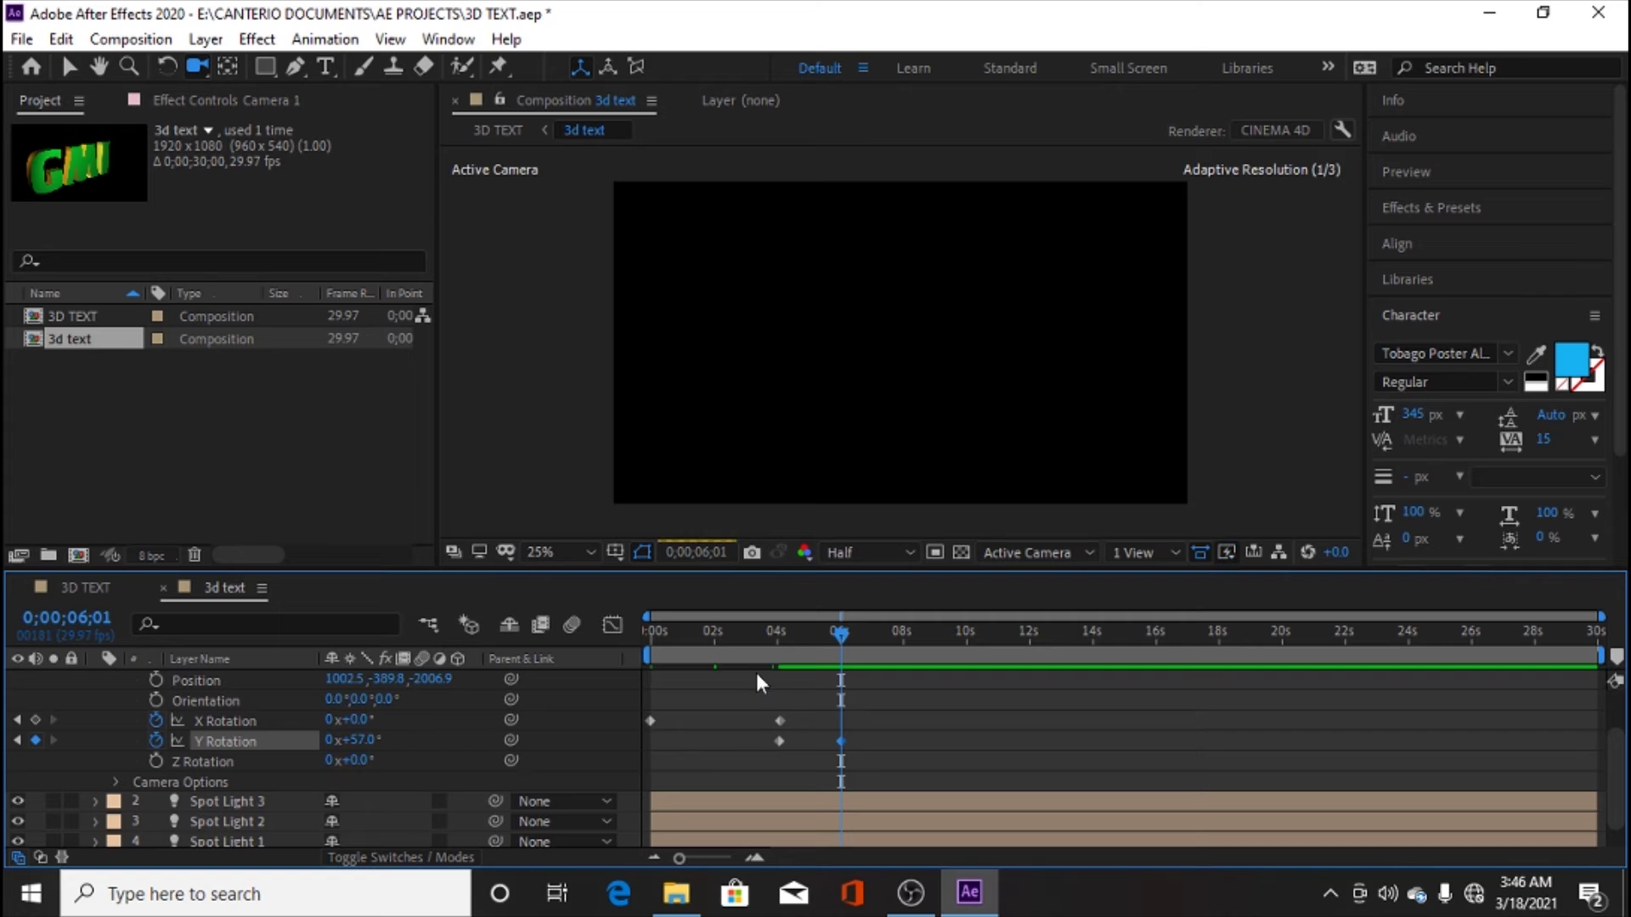
drag(839, 634, 773, 644)
click(780, 742)
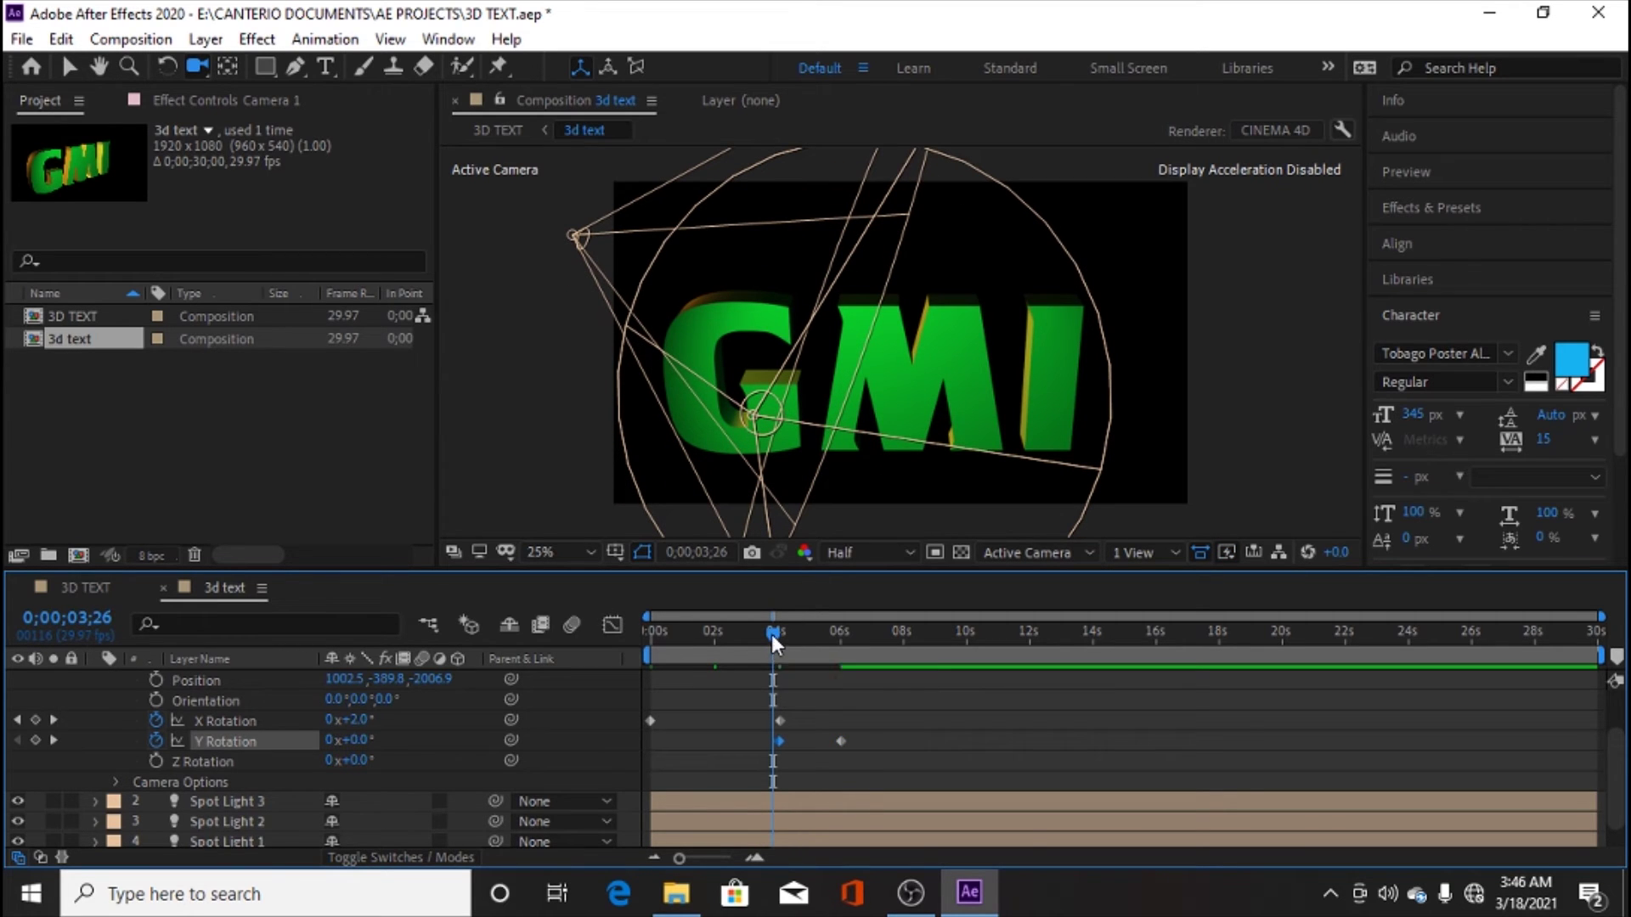
Step: Add a third Camera 1 Y Rotation keyframe of 0° at 0;00;07;26
drag(773, 635, 898, 639)
click(839, 744)
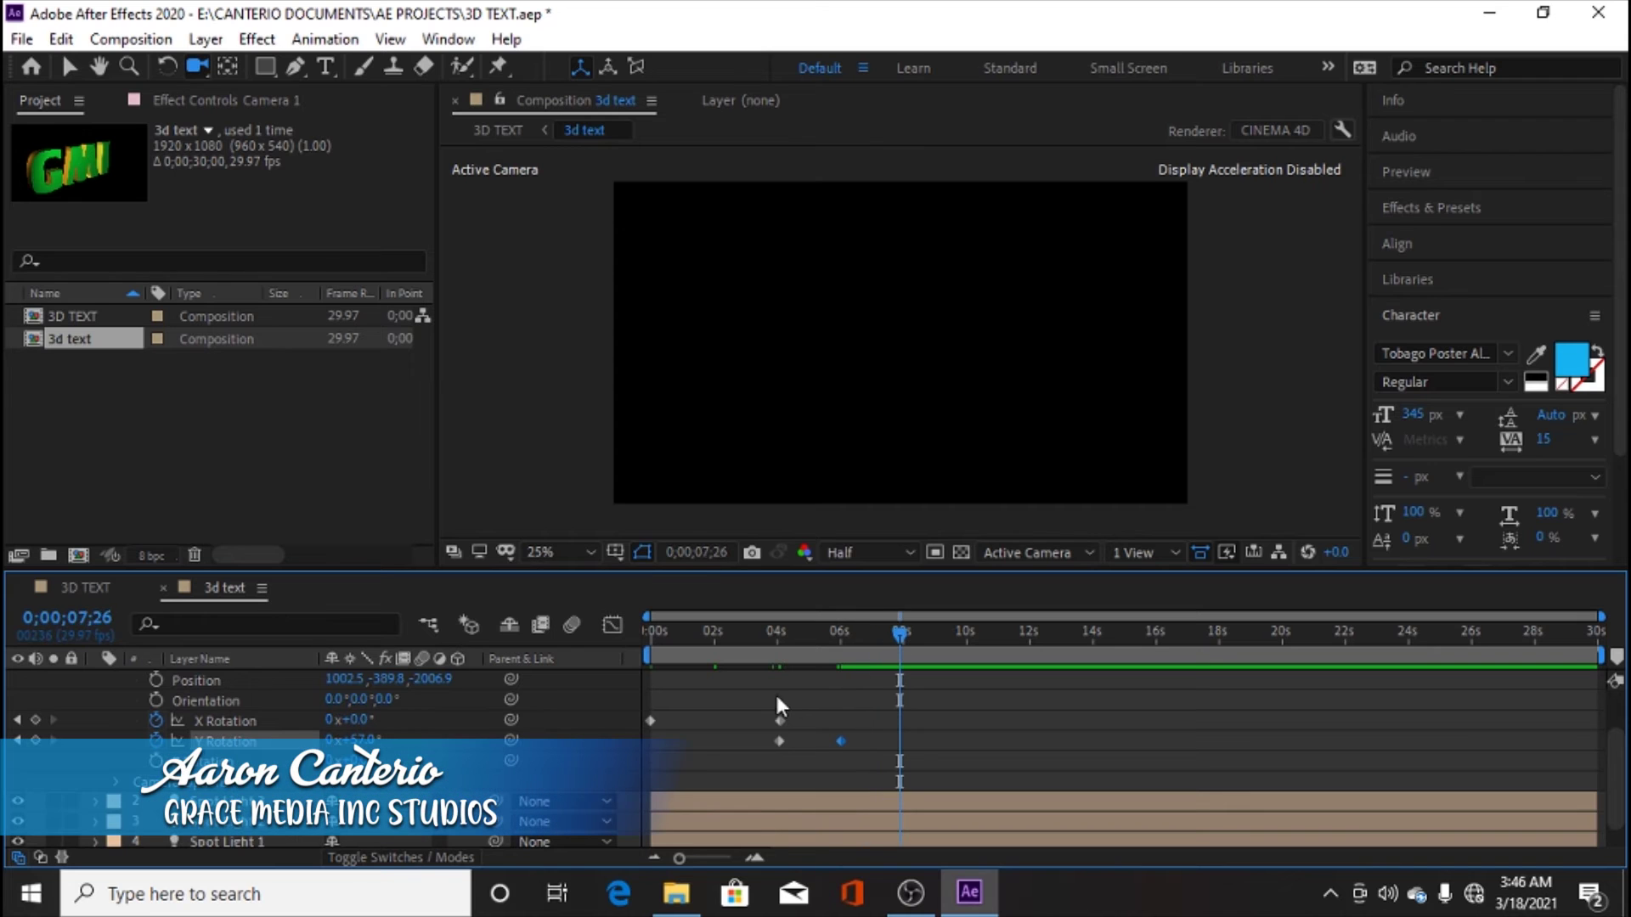
drag(350, 739, 336, 739)
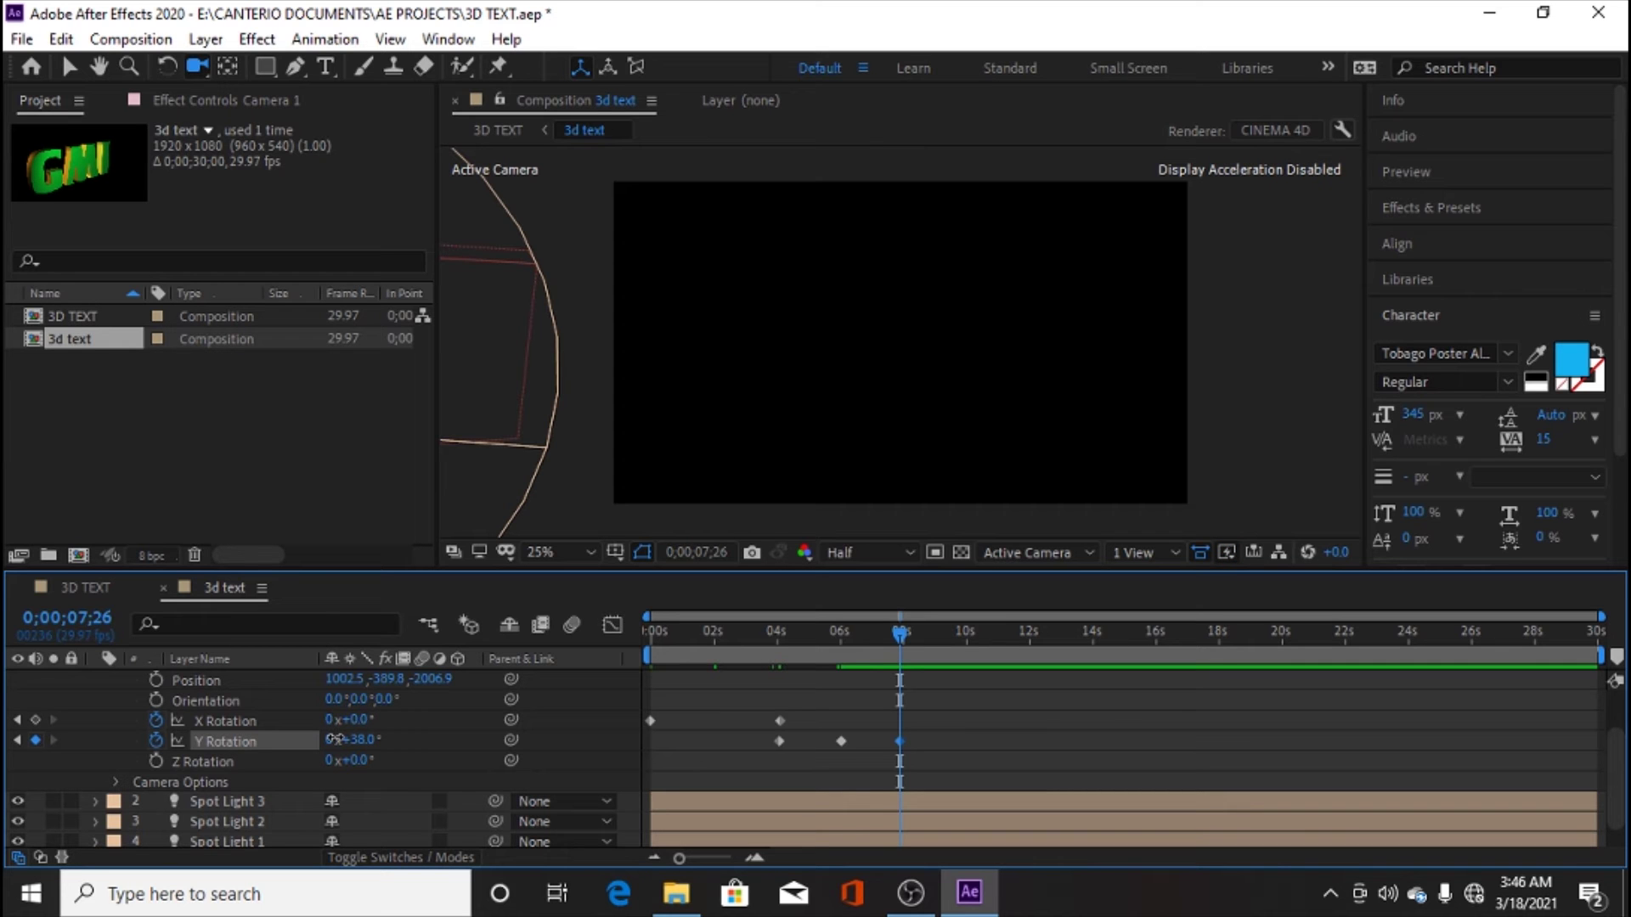
mouse_move(335, 739)
mouse_down()
mouse_move(285, 733)
mouse_move(327, 759)
mouse_up()
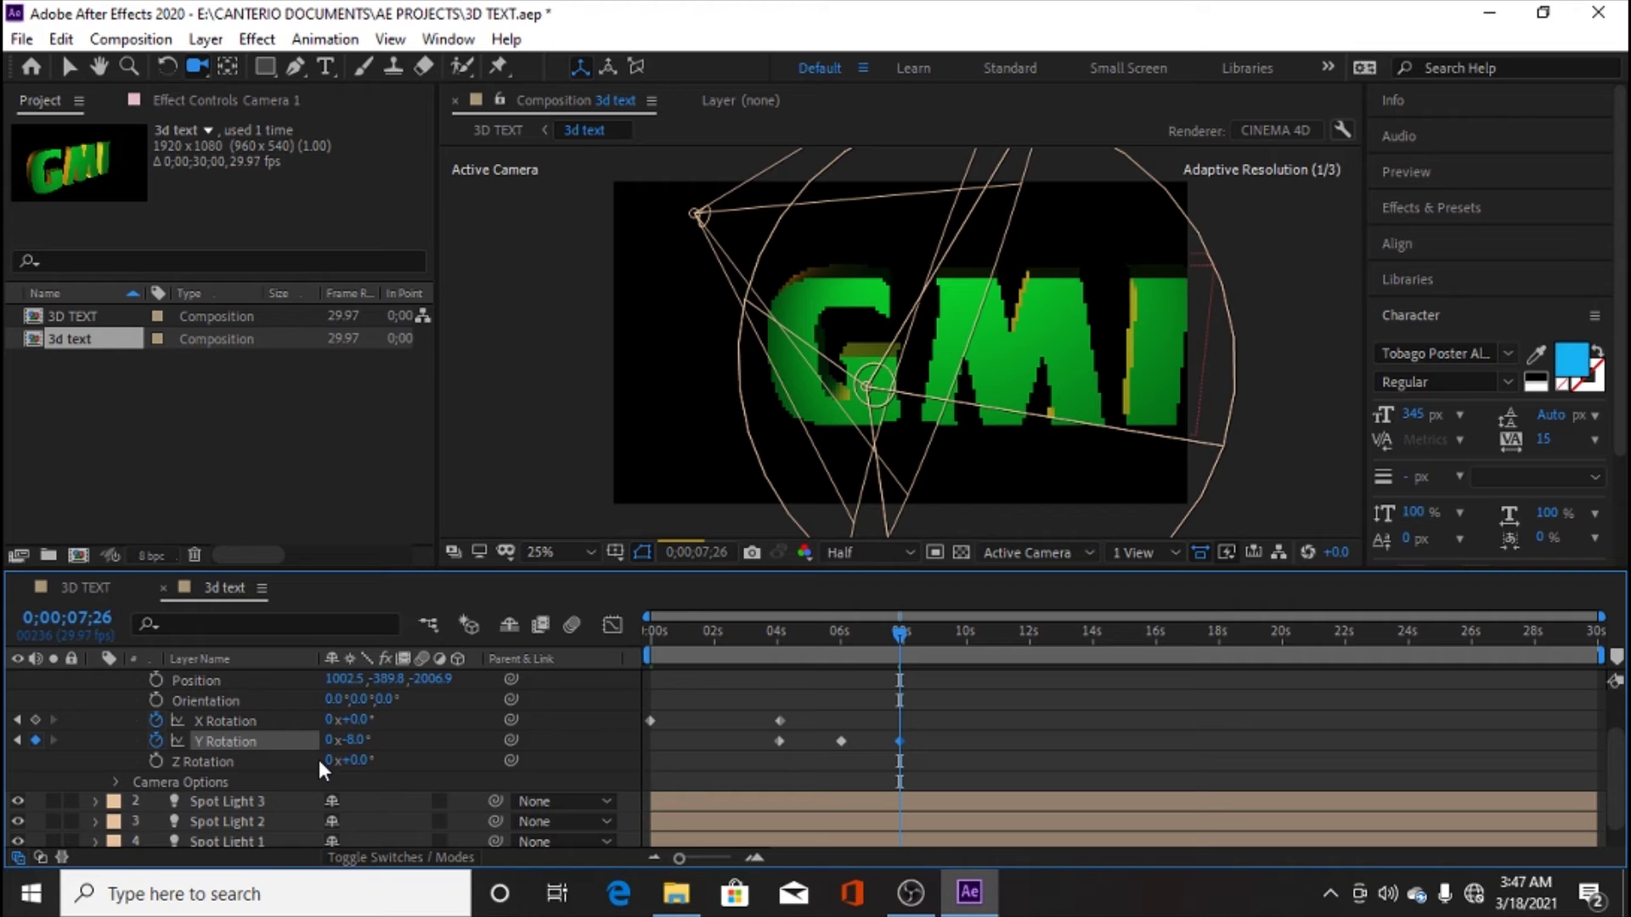
click(355, 739)
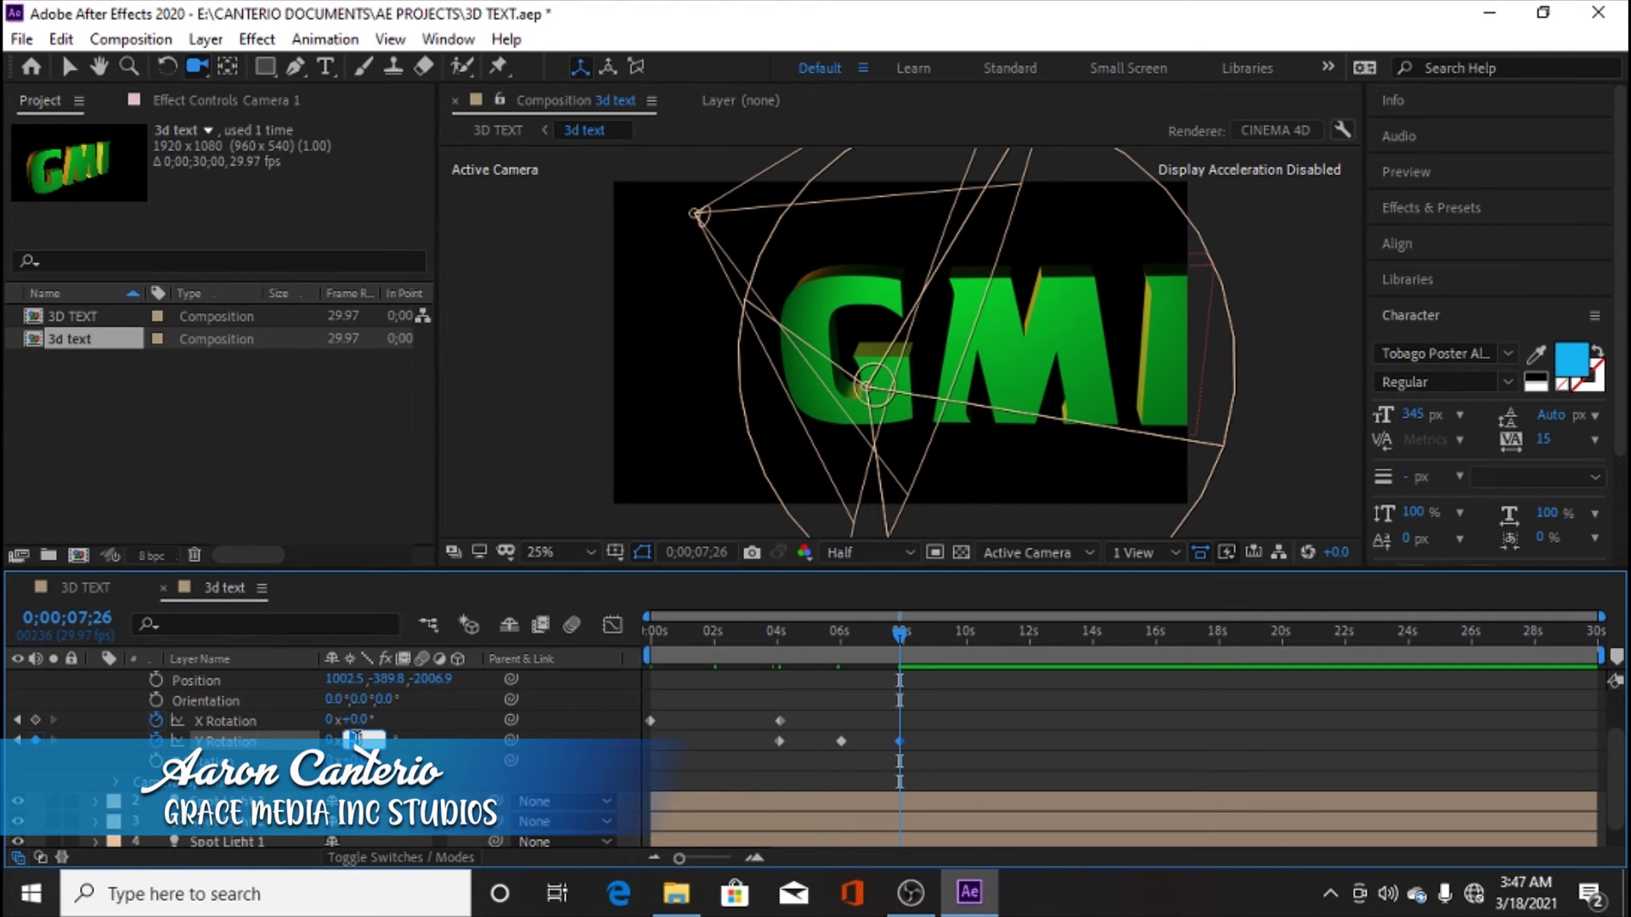
text(00)
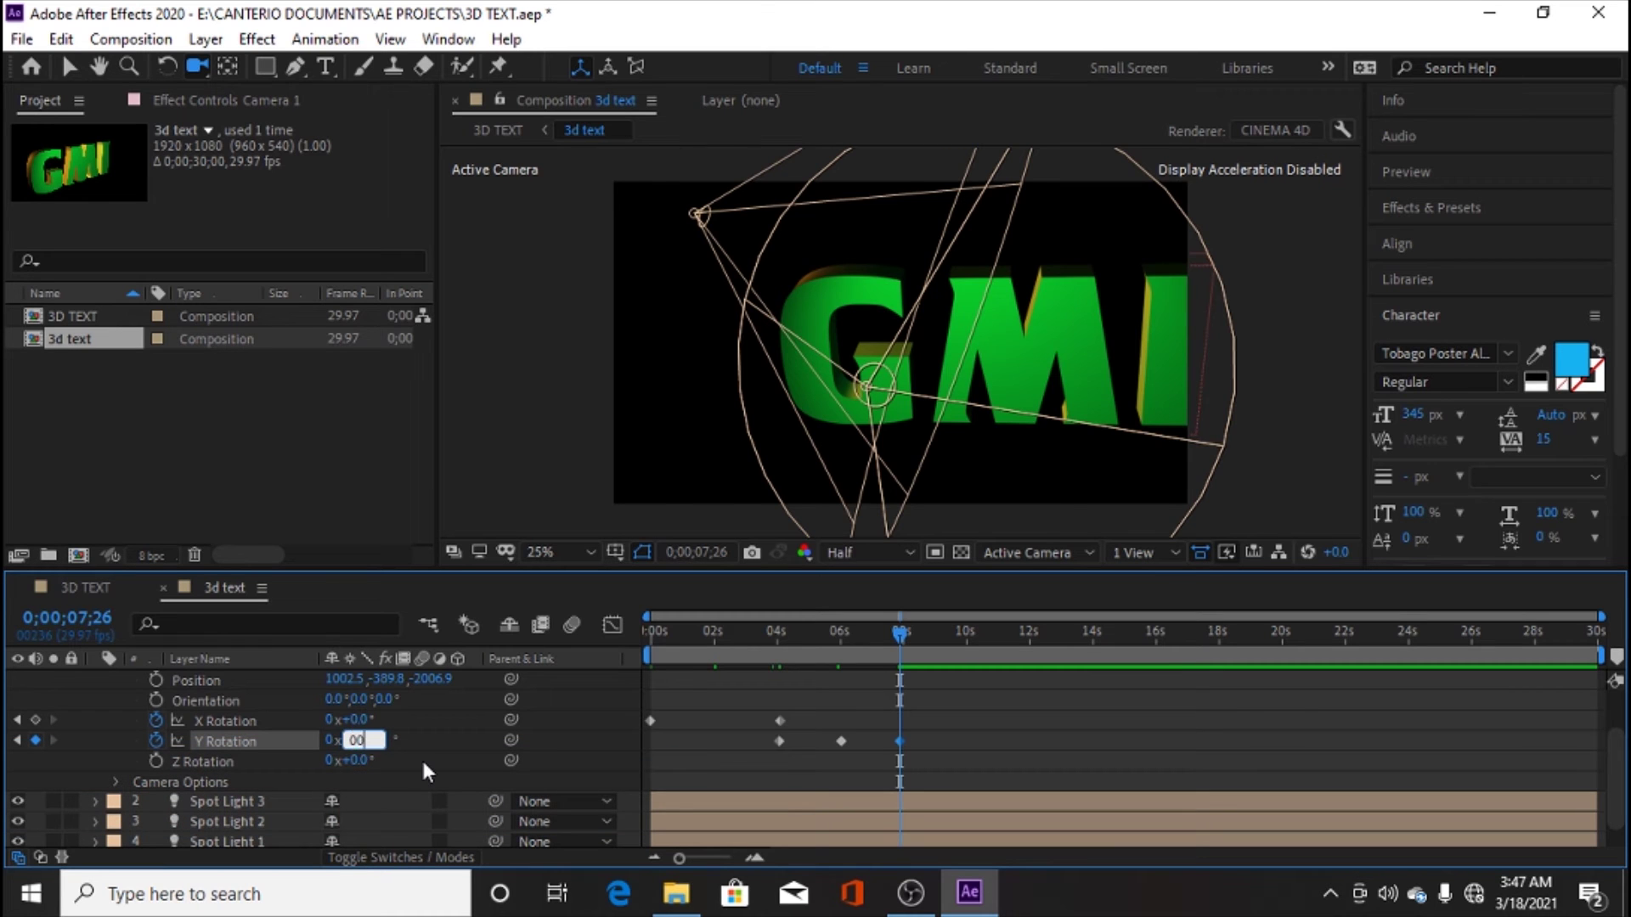
key(Return)
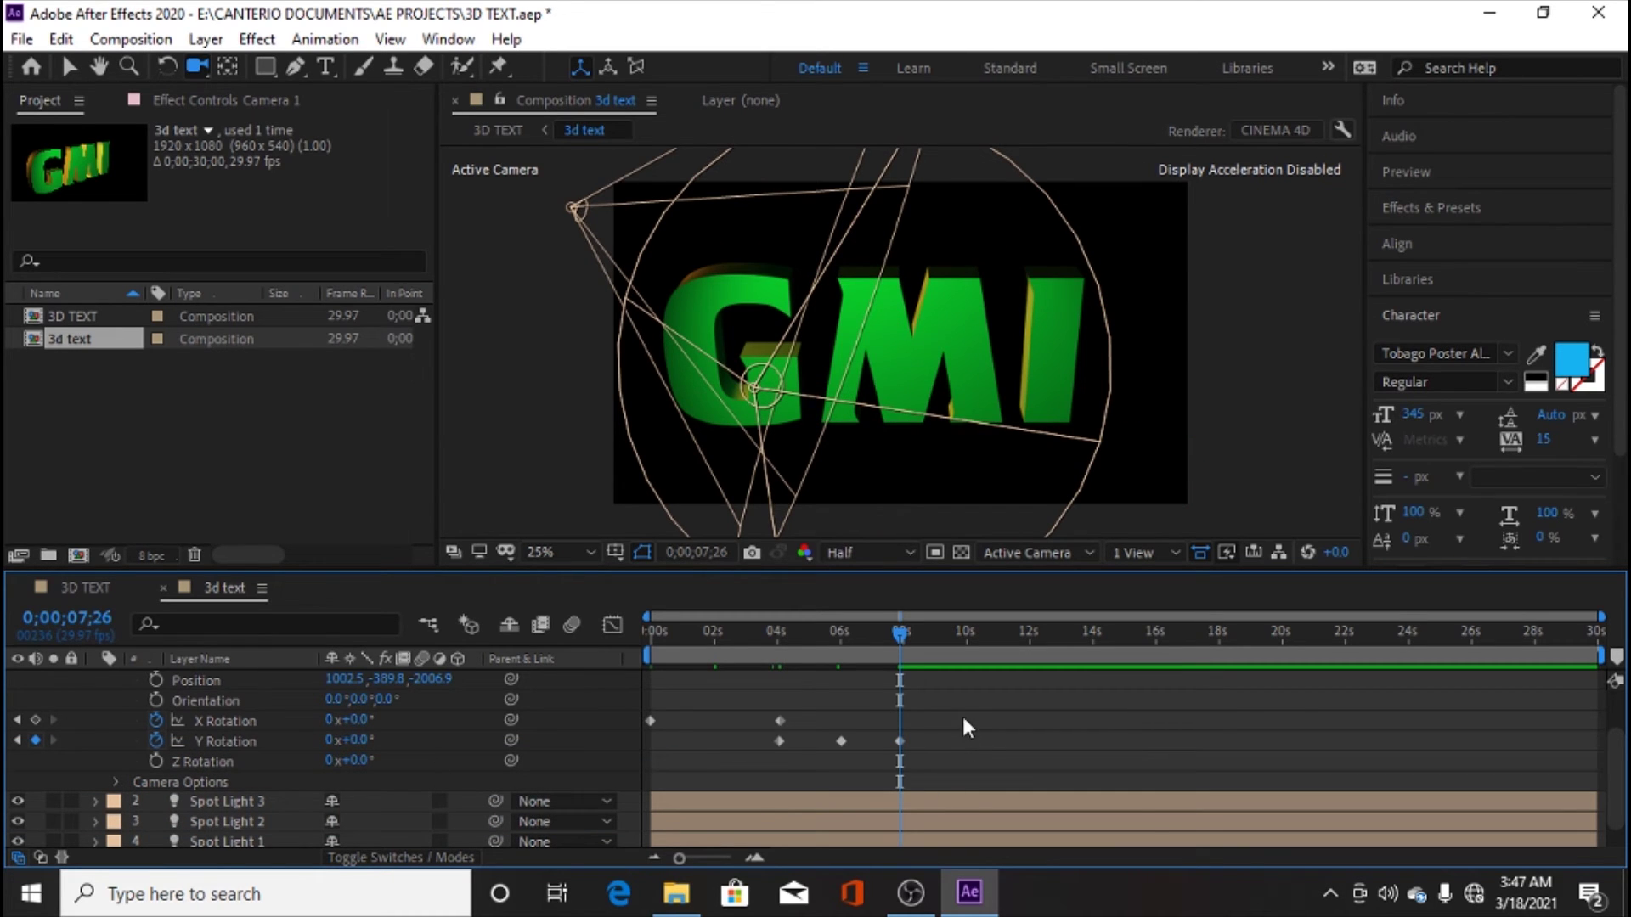
Step: Enable keyframing for Camera 1's Z Rotation at 0;00;07;28 with a value of 0°, beside the last Y Rotation keyframe
mouse_move(904, 635)
mouse_down()
mouse_move(854, 636)
mouse_move(904, 629)
mouse_up()
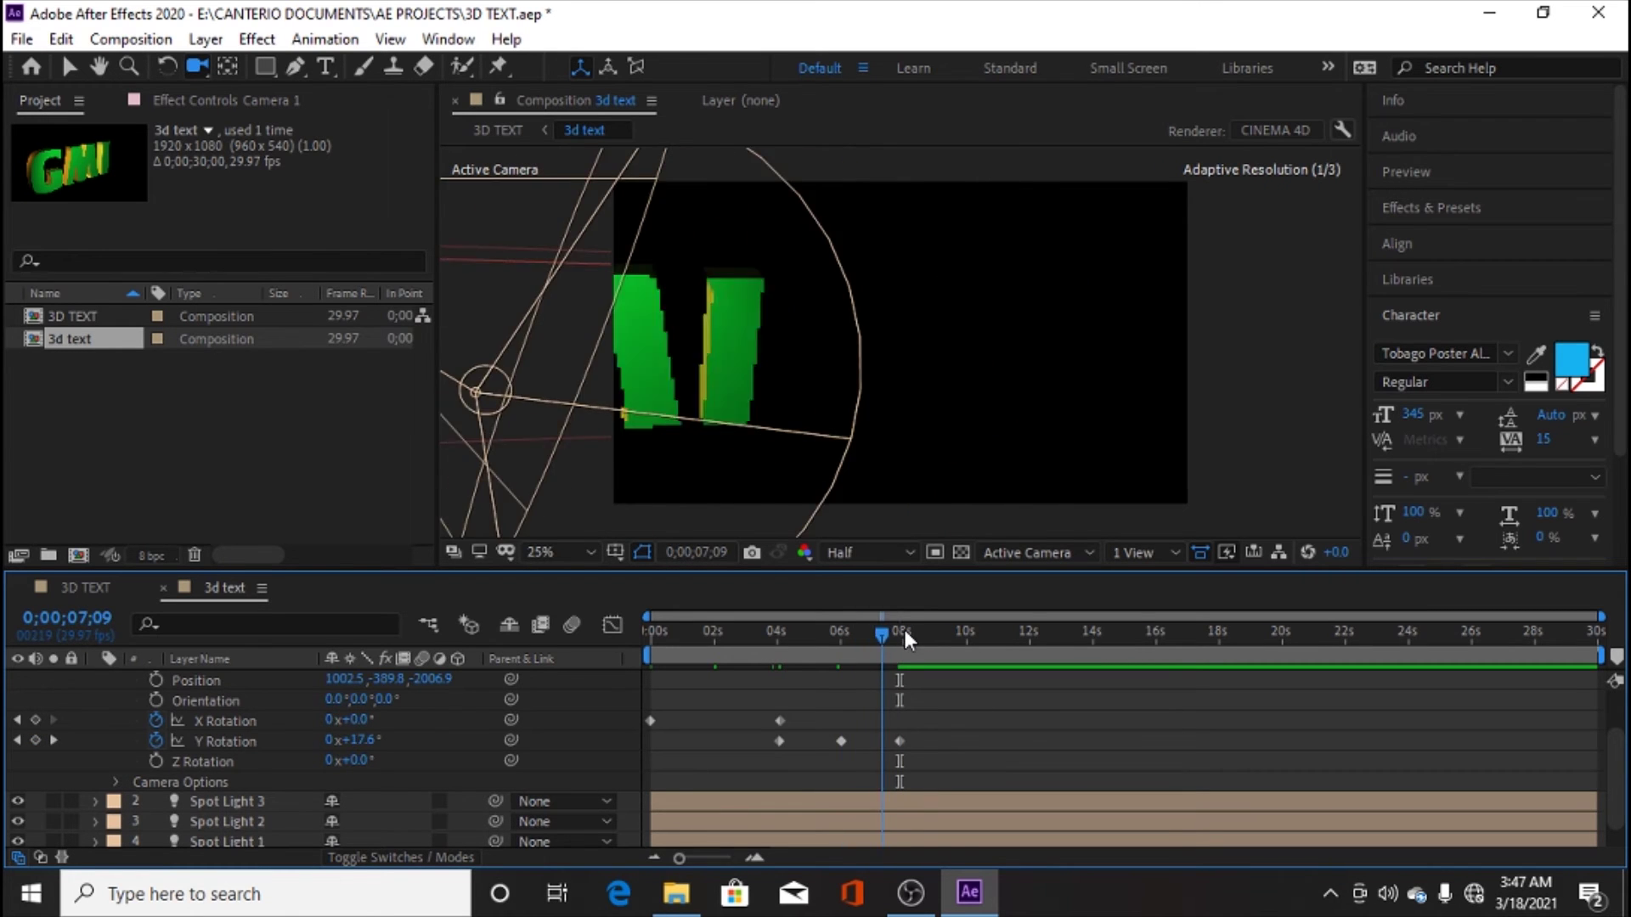
click(900, 741)
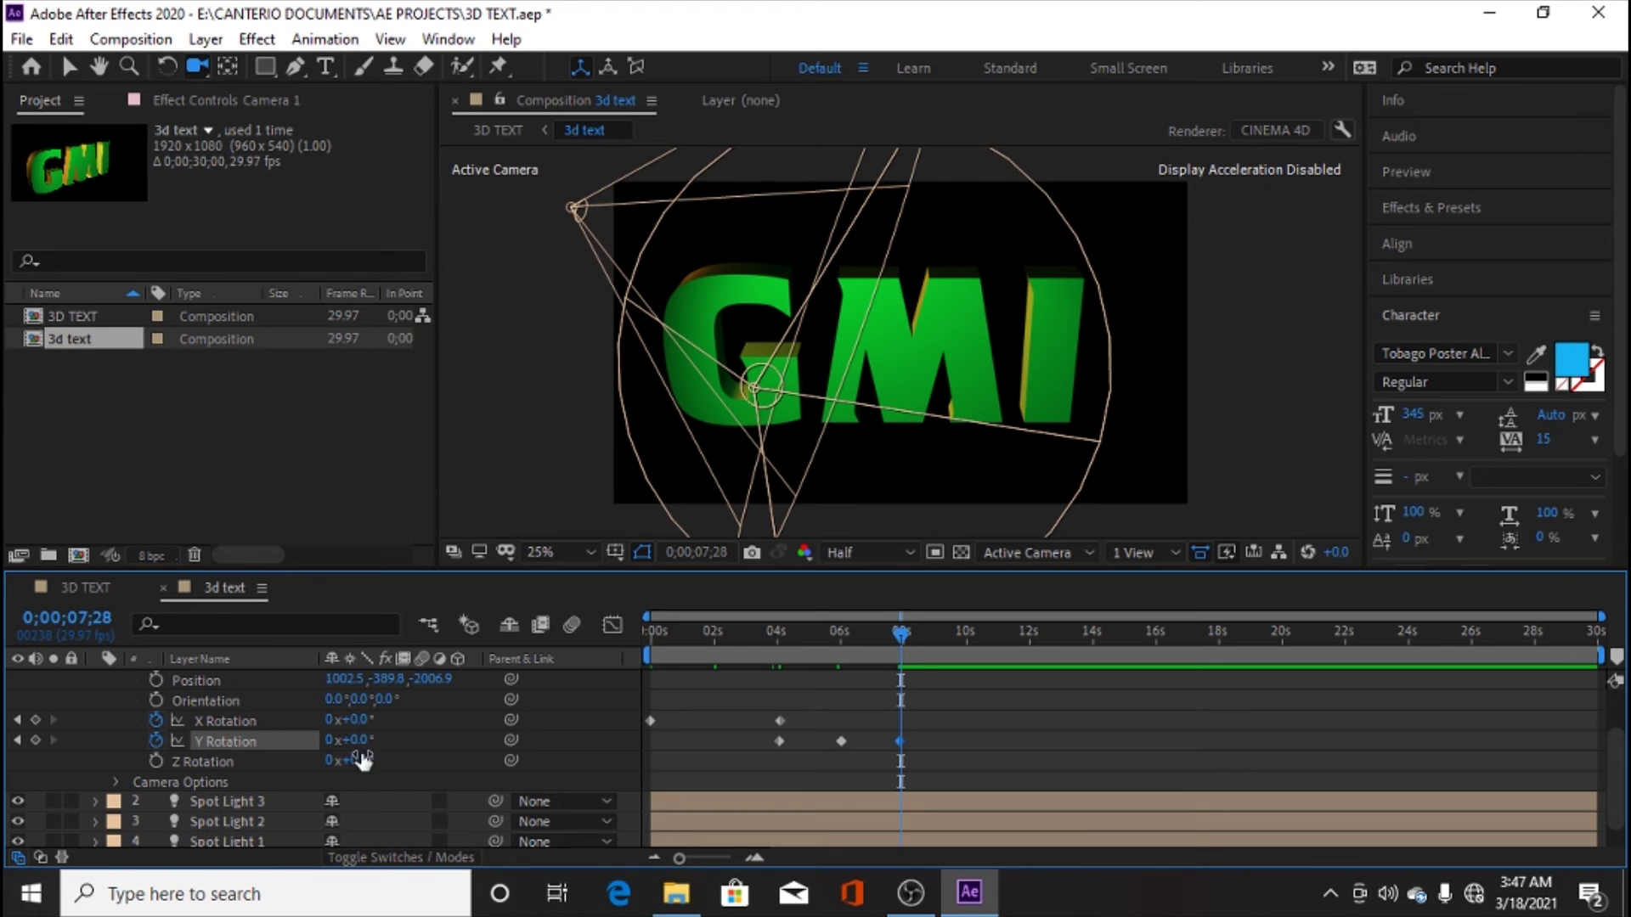
mouse_move(357, 760)
mouse_down()
mouse_move(393, 760)
mouse_move(336, 761)
mouse_move(379, 757)
mouse_move(351, 759)
mouse_up()
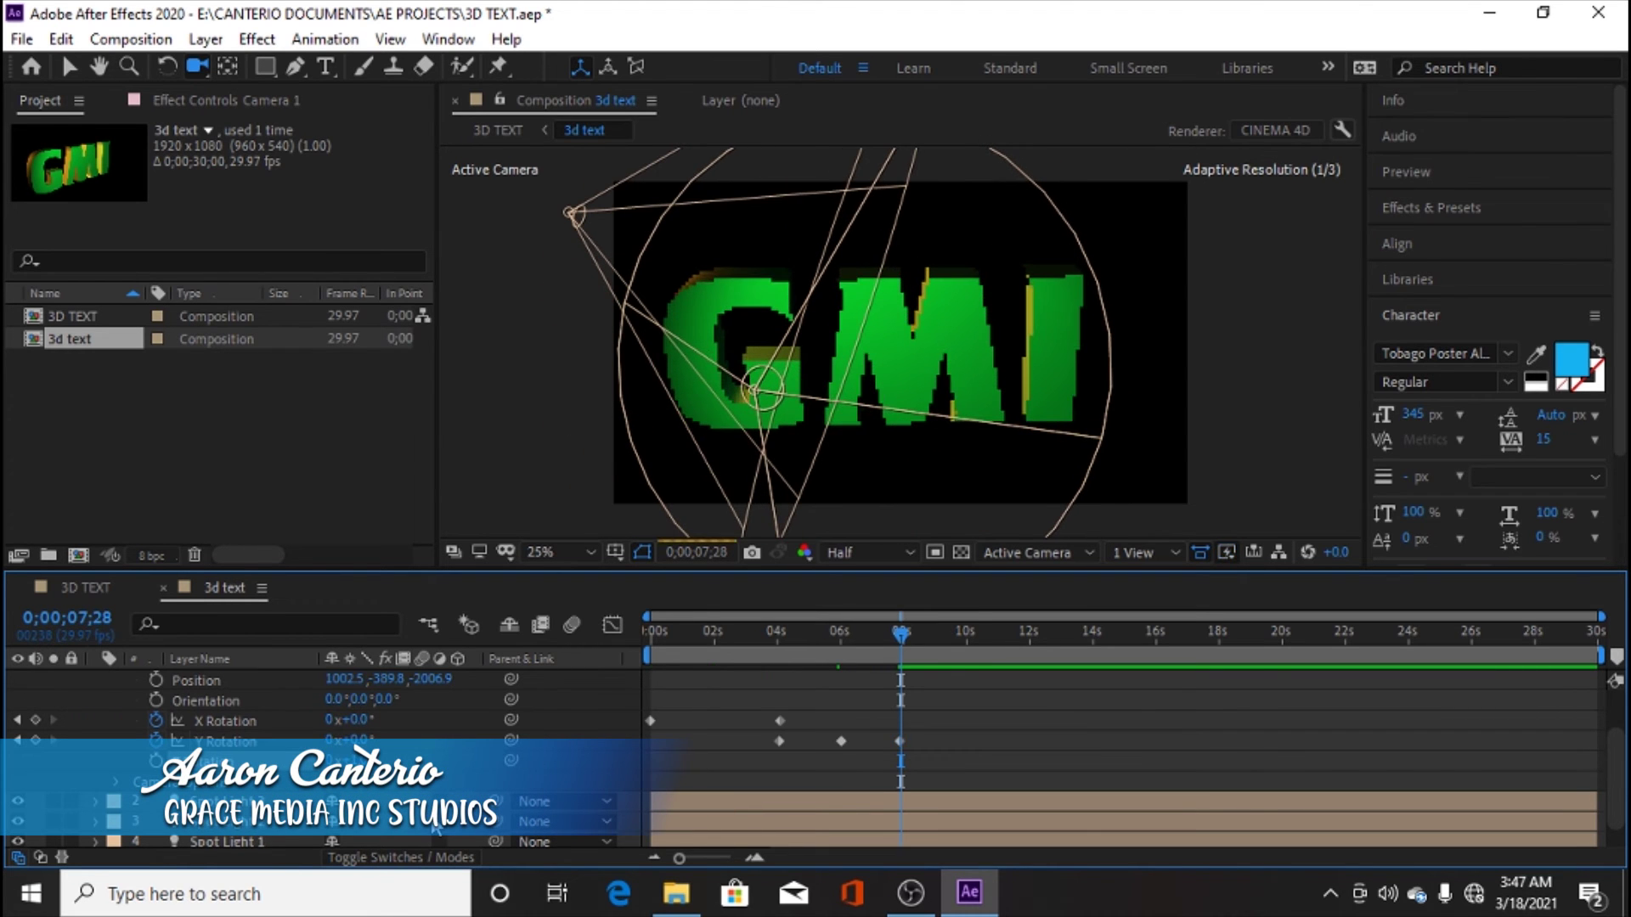
key(ctrl+z)
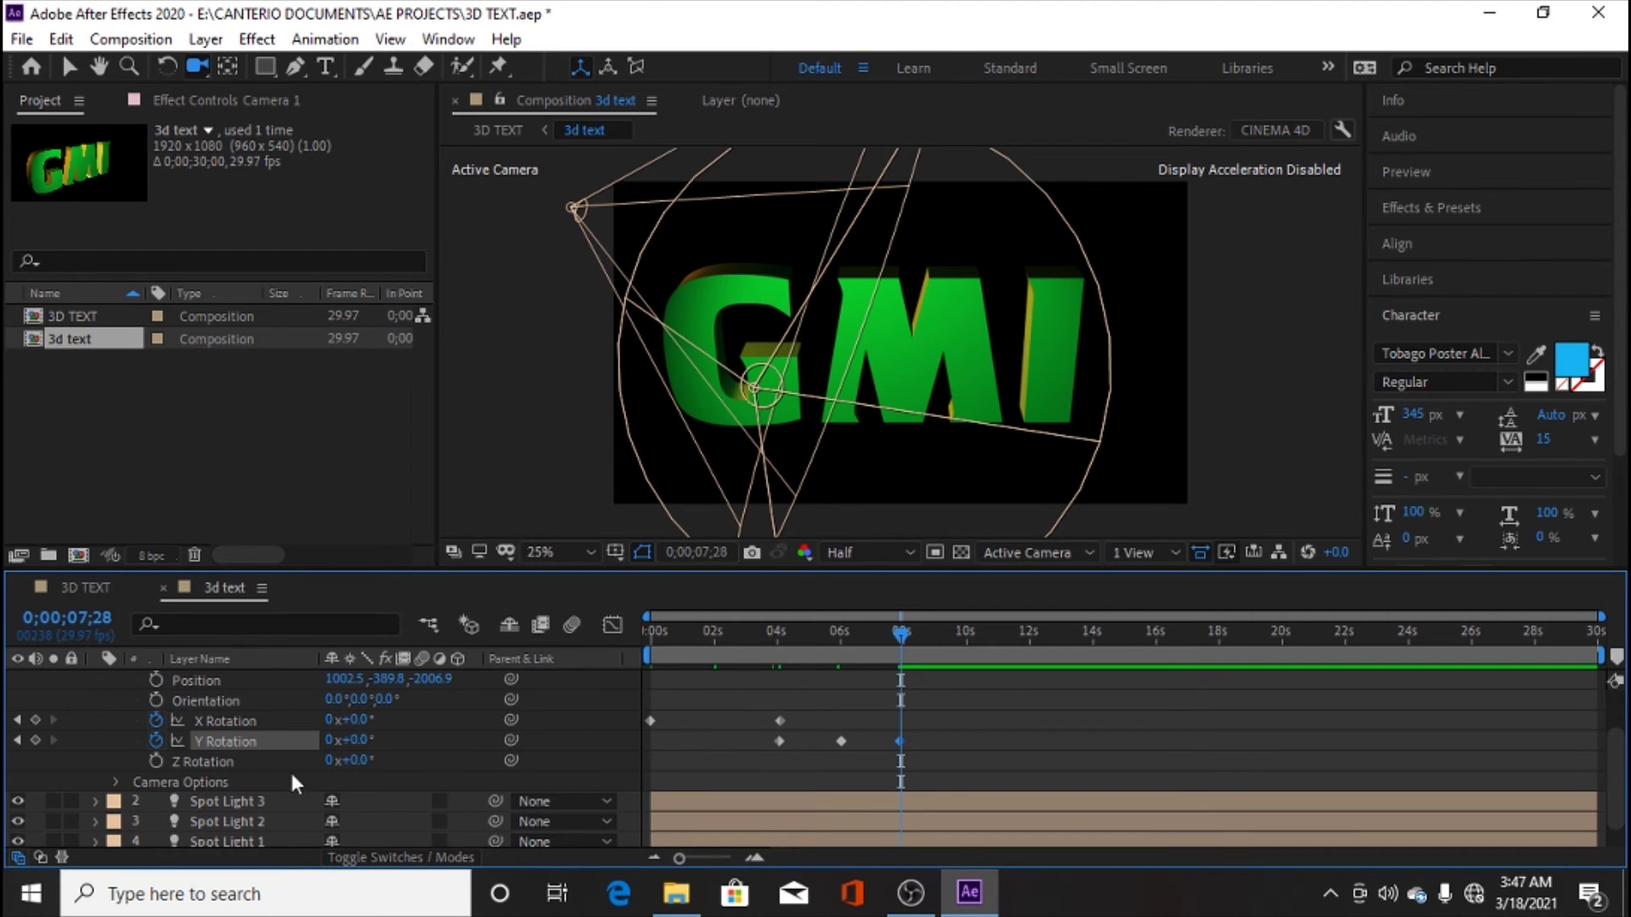
click(158, 762)
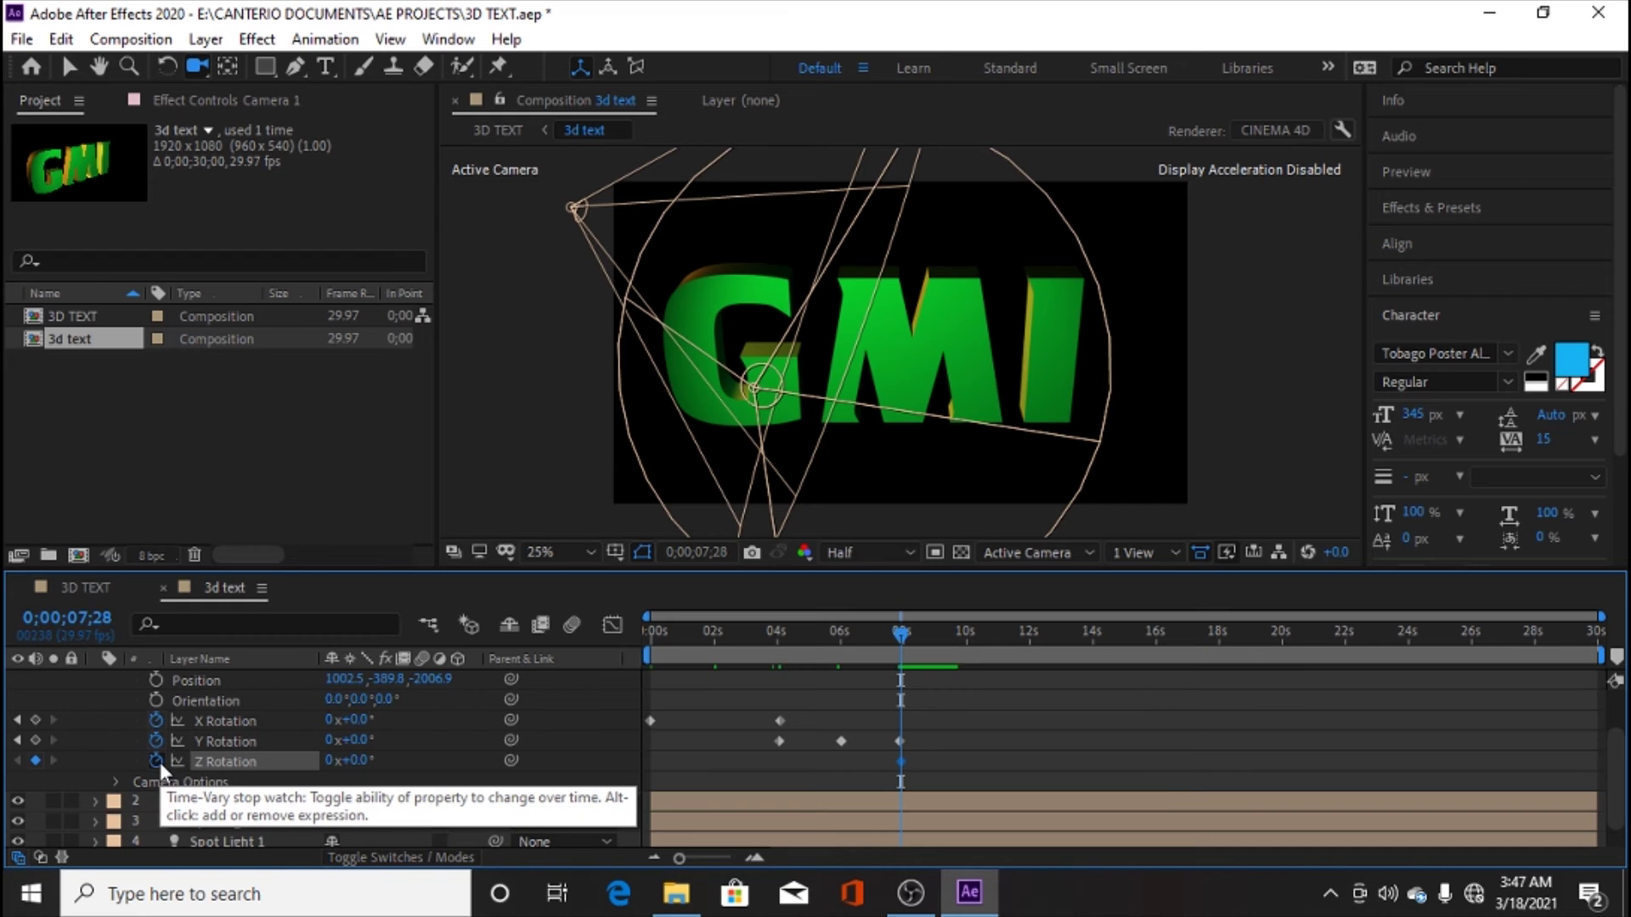
Step: Add a Camera 1 Z Rotation keyframe of one full revolution (1x+0°) at 0;00;10;00
drag(905, 635, 965, 634)
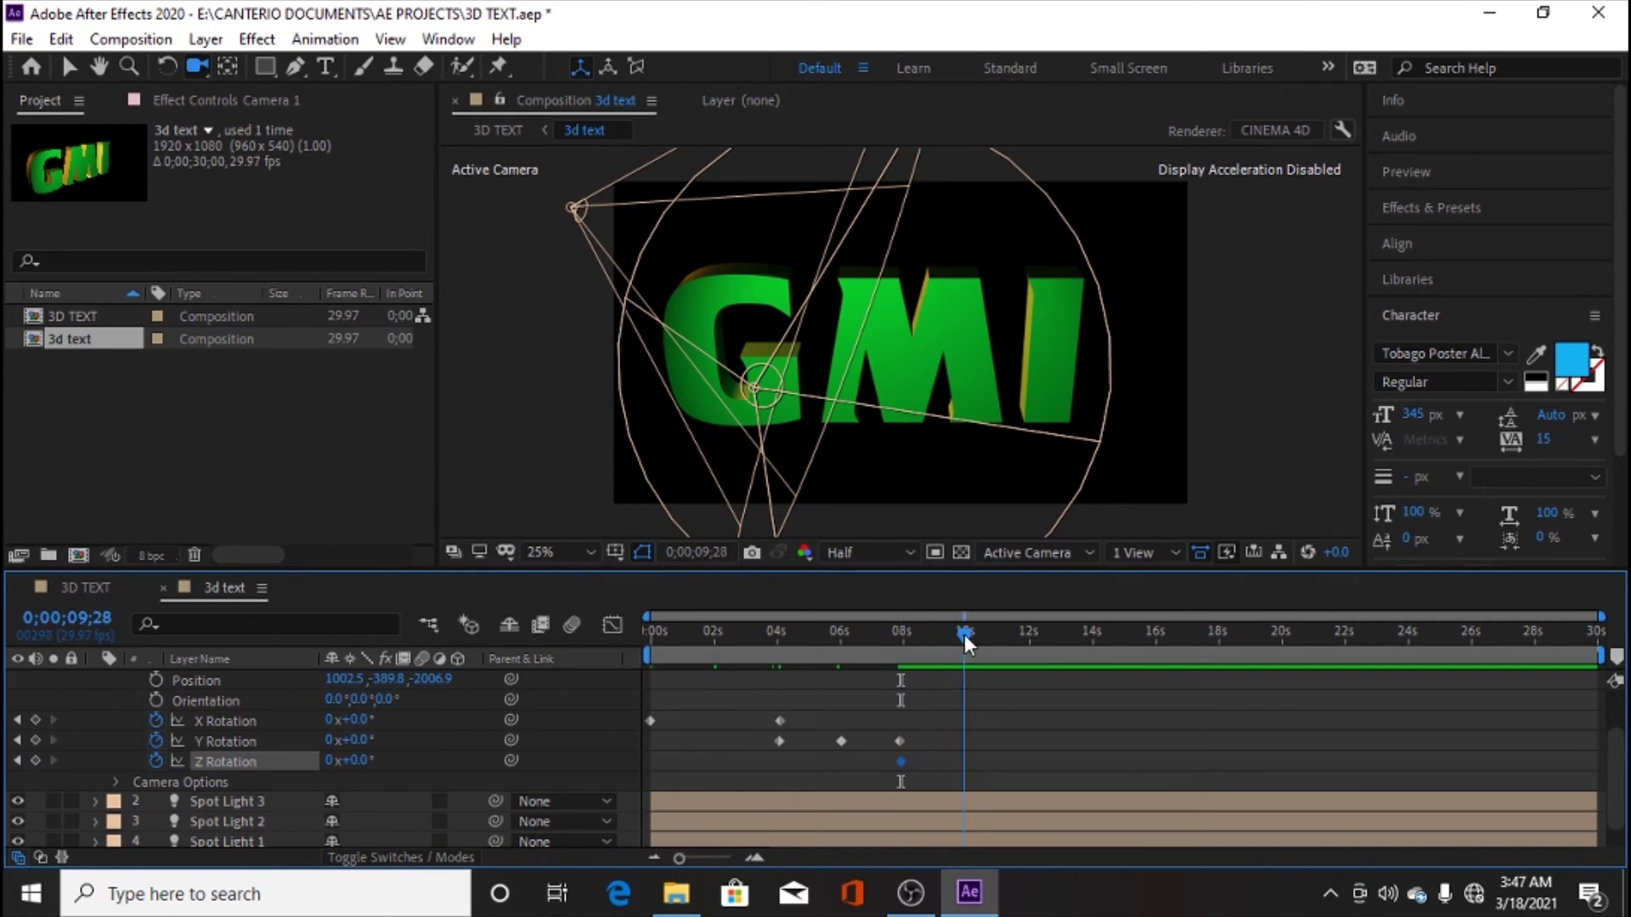
drag(352, 761, 736, 703)
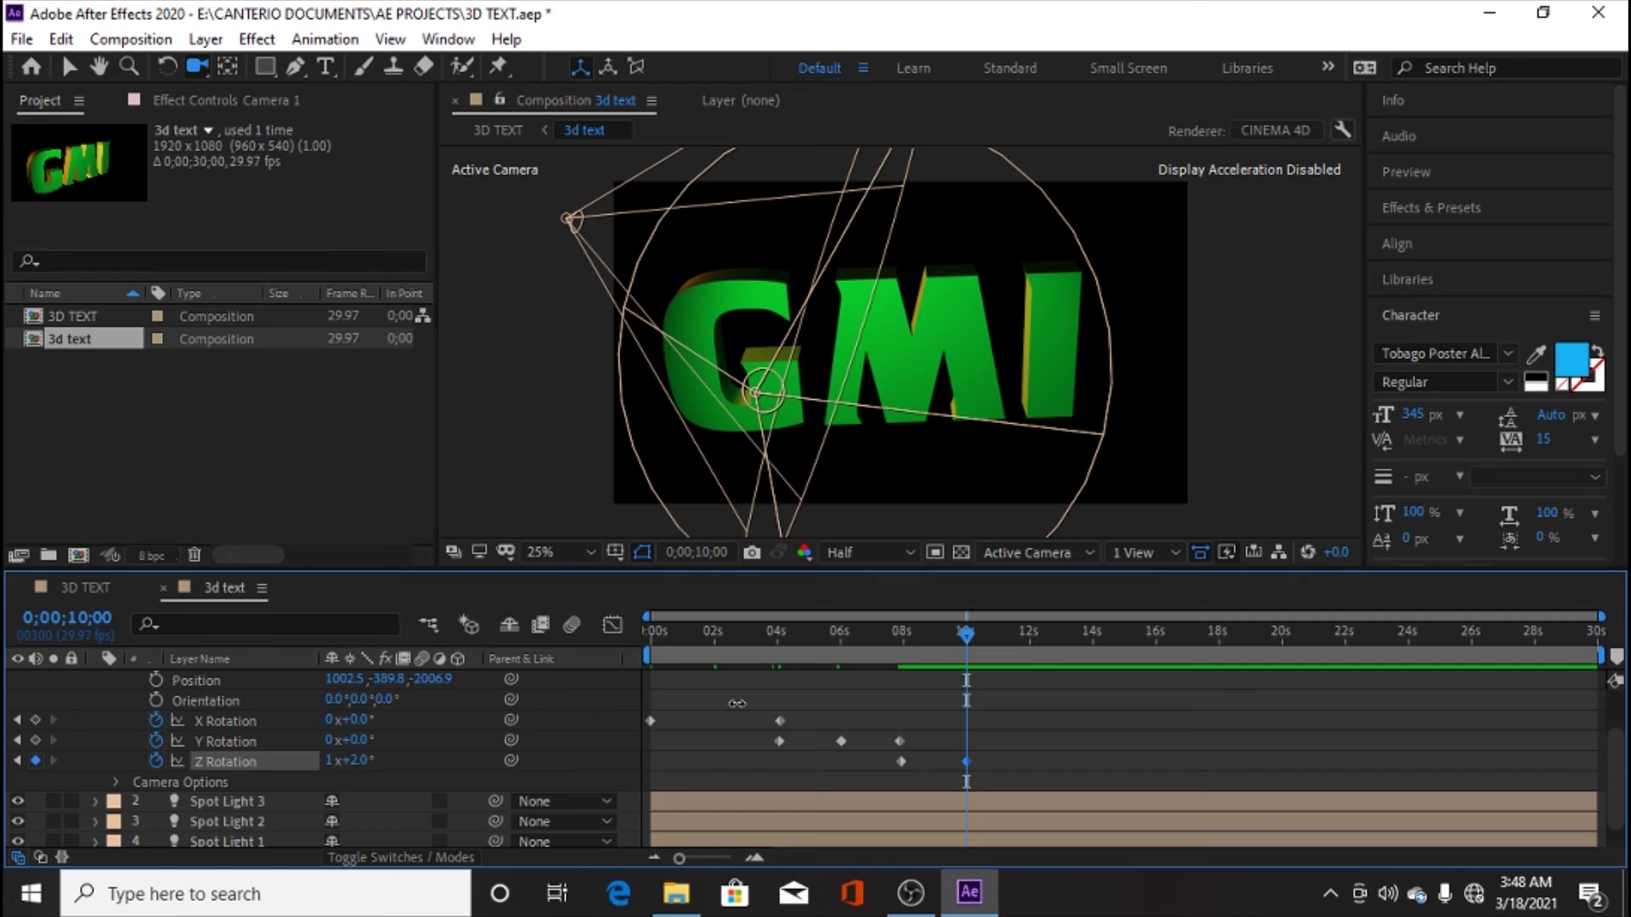
drag(736, 704, 733, 705)
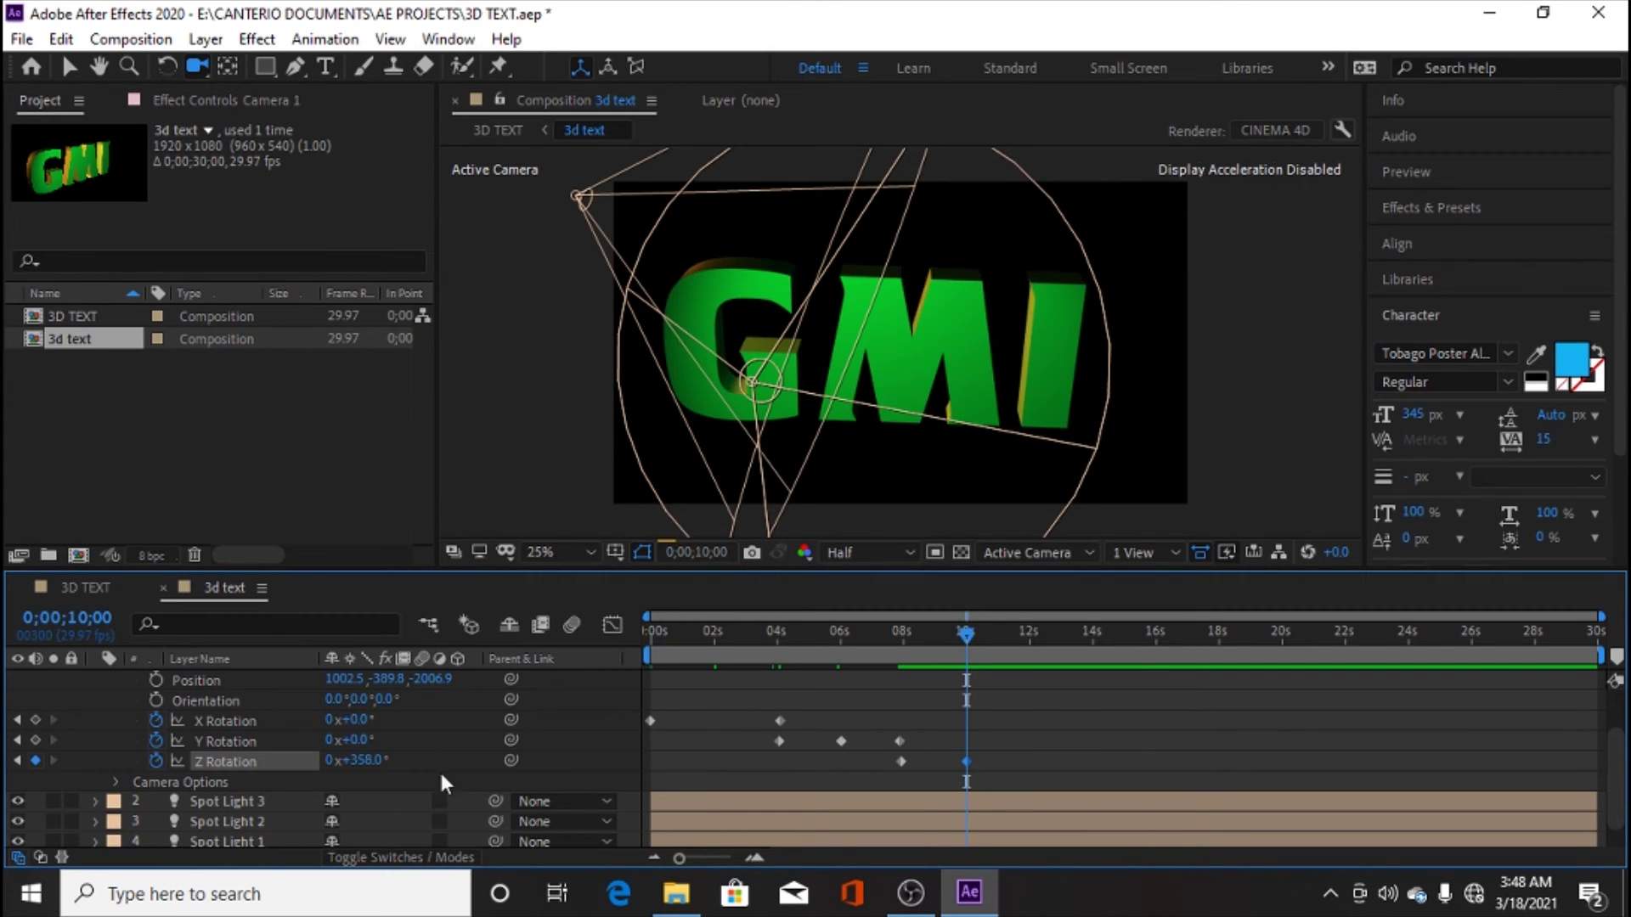
drag(356, 761, 360, 761)
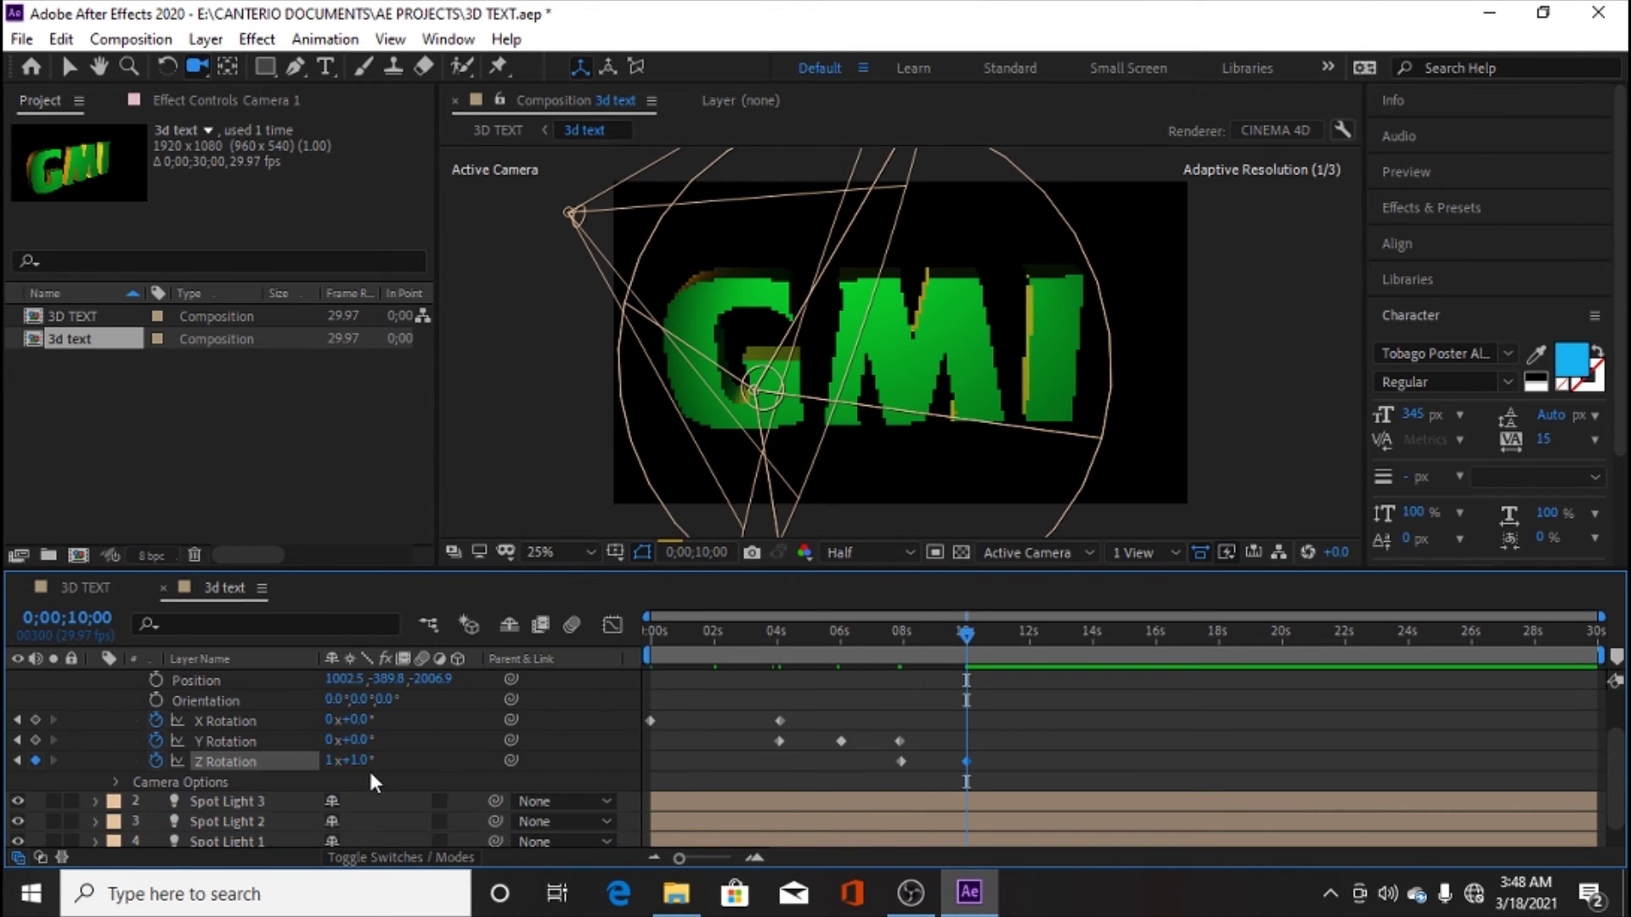
click(358, 761)
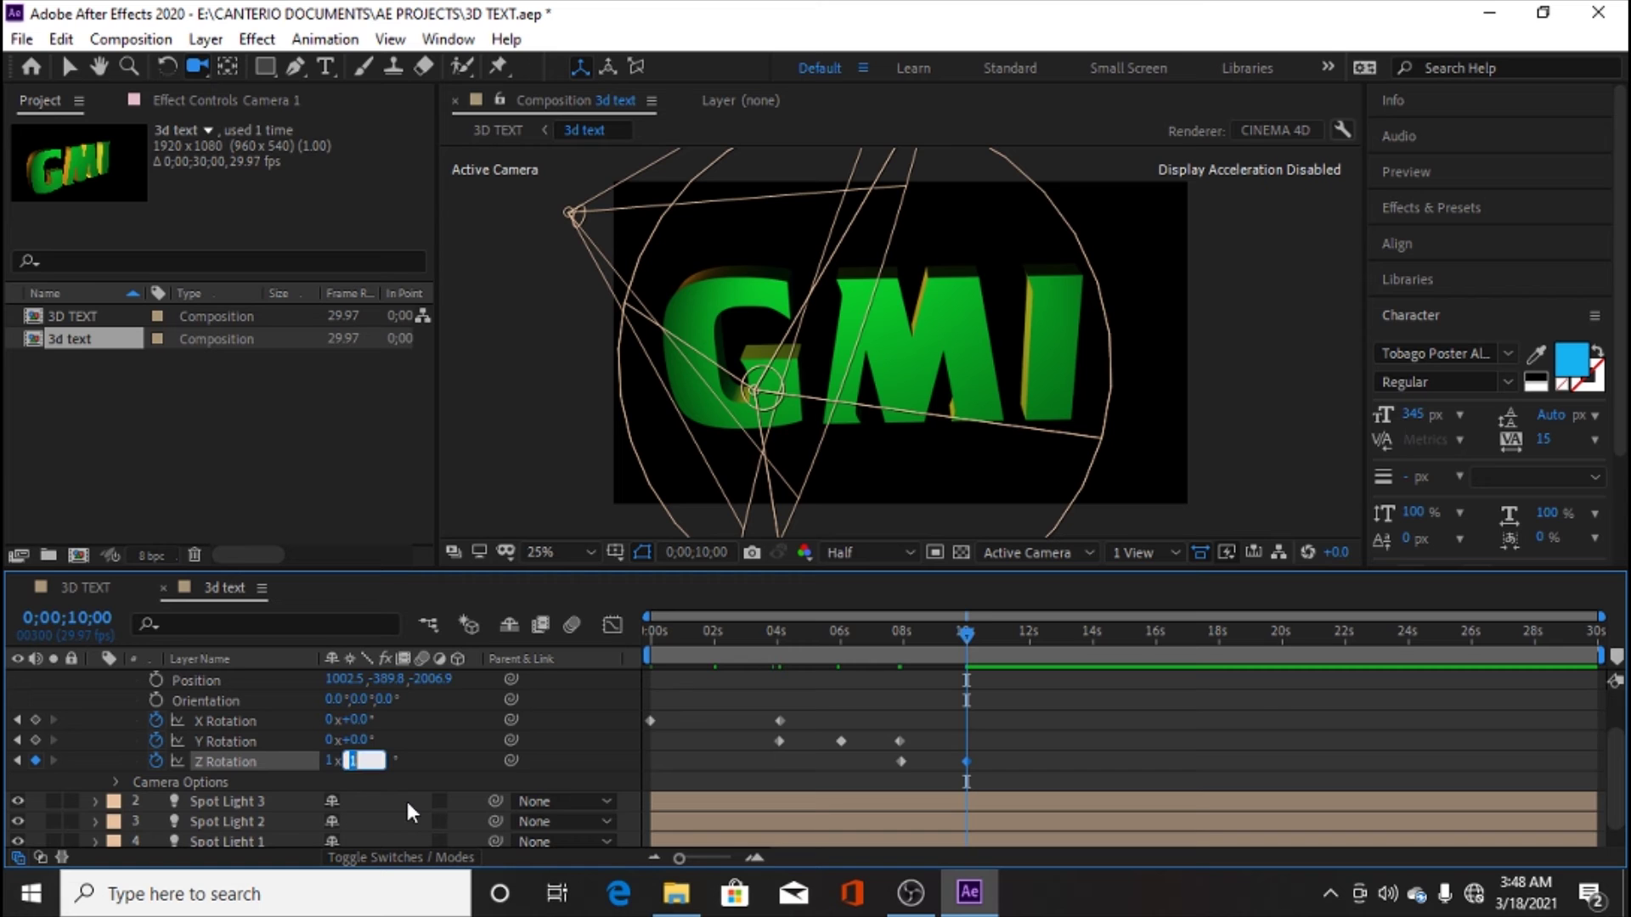
text(00)
click(457, 762)
Step: Scrub through the Z Rotation keyframes to review the spin, and return to the start of the timeline at 0;00;00;00
drag(963, 643, 905, 644)
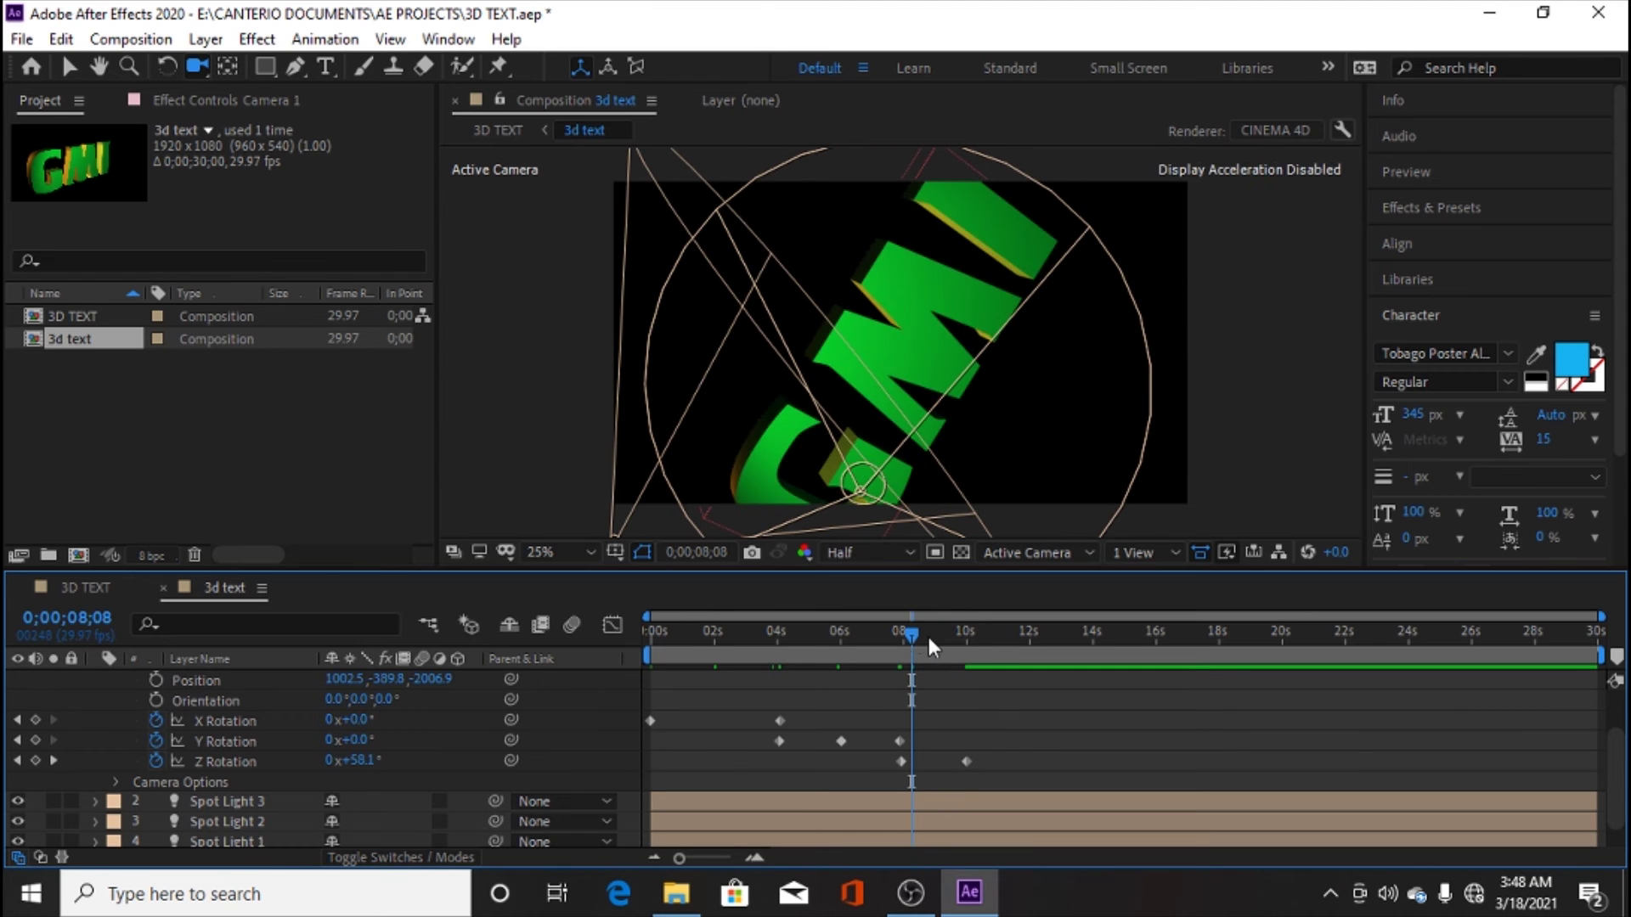
click(904, 635)
drag(904, 650, 909, 648)
drag(914, 639, 977, 639)
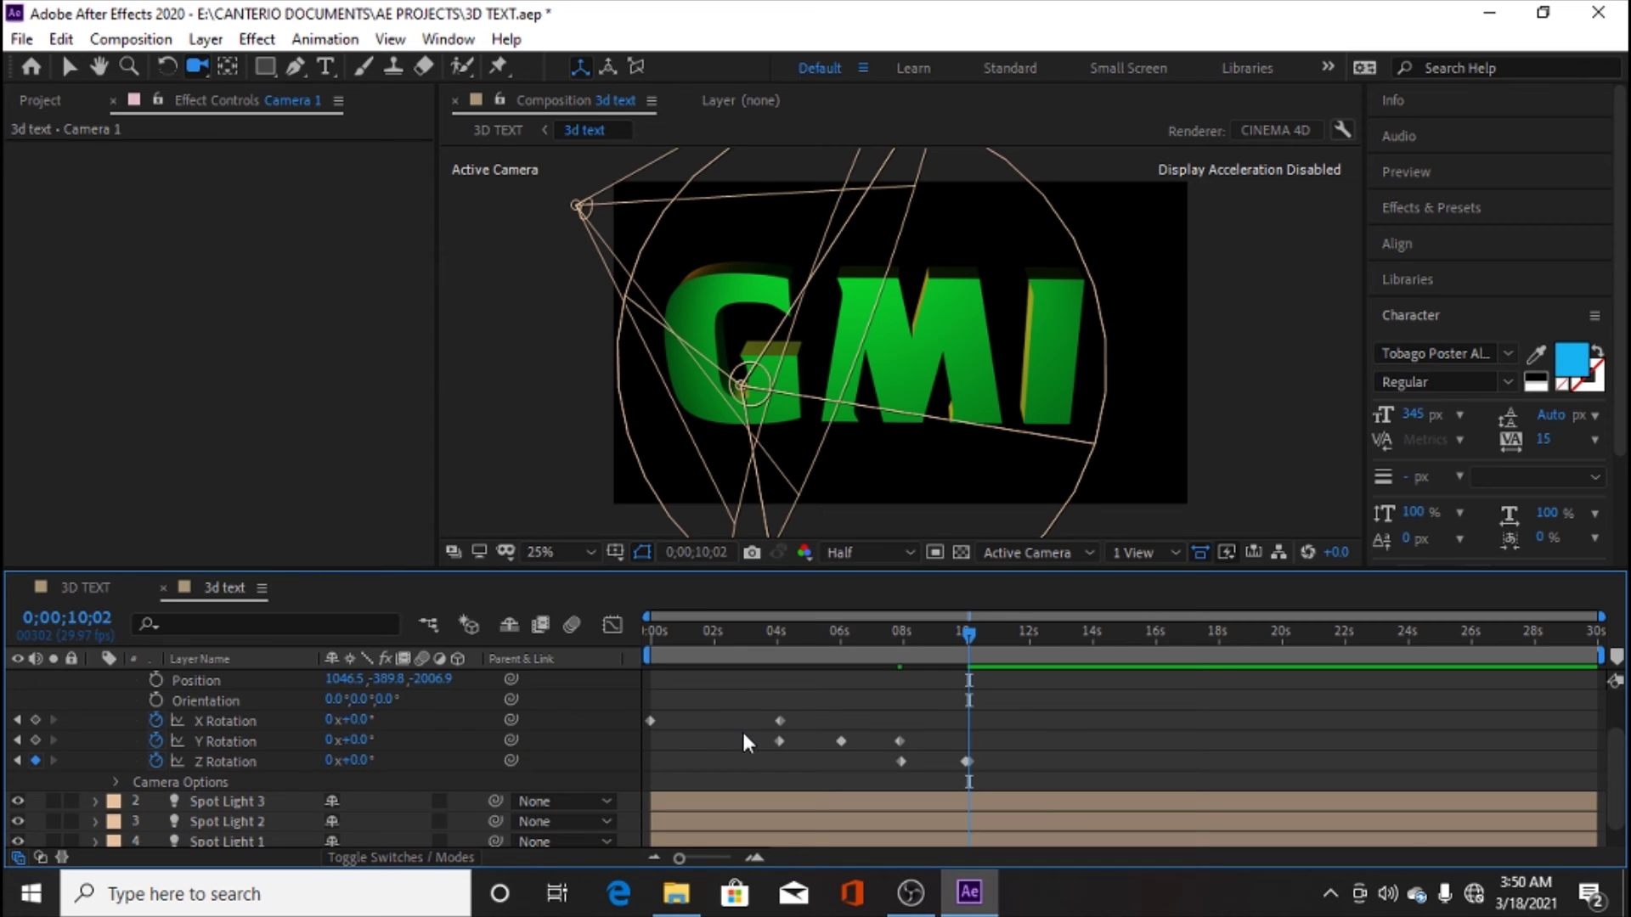
drag(885, 636, 647, 649)
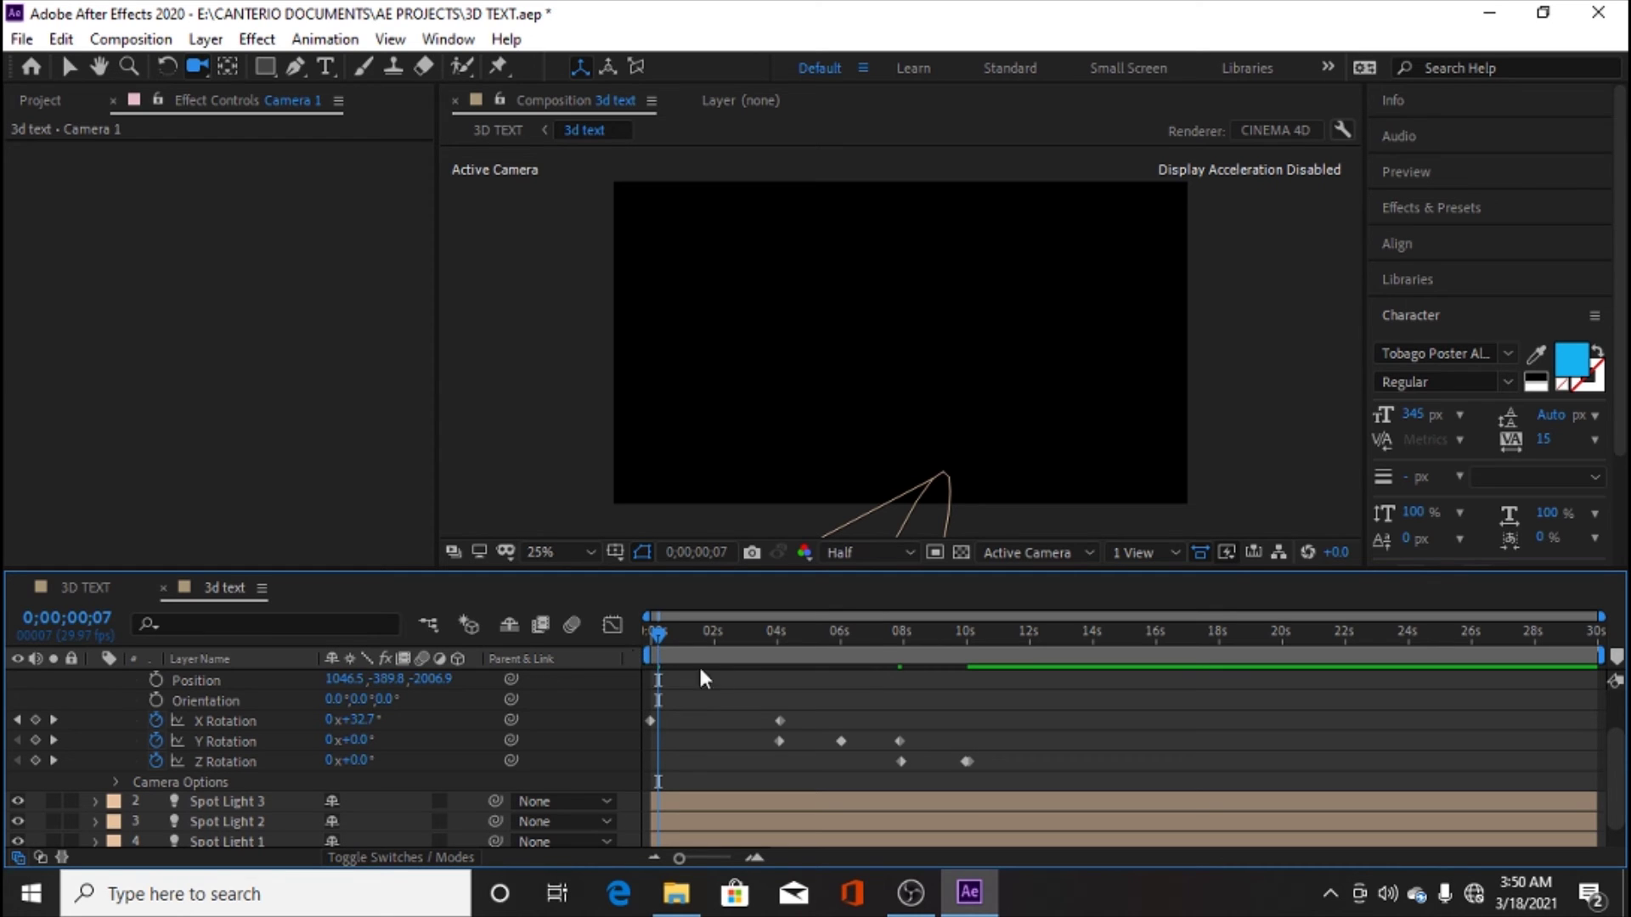
drag(651, 634, 644, 635)
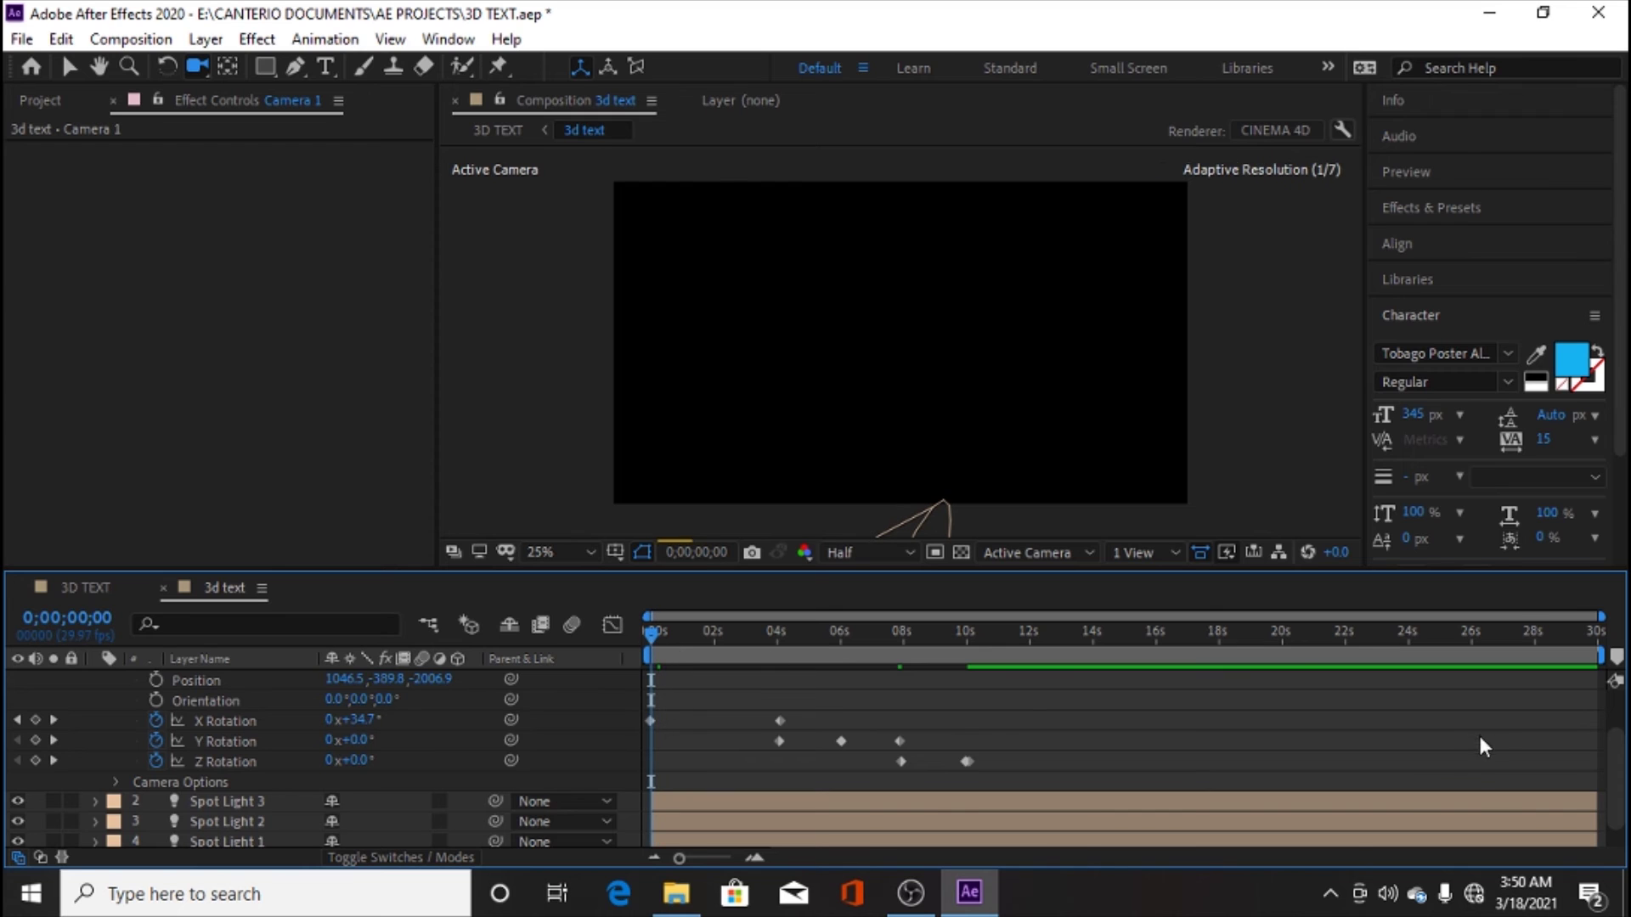
Step: Trim the composition to a work area ending just past the last Z Rotation keyframe near 10 seconds, and preview the animation
drag(1602, 657, 981, 649)
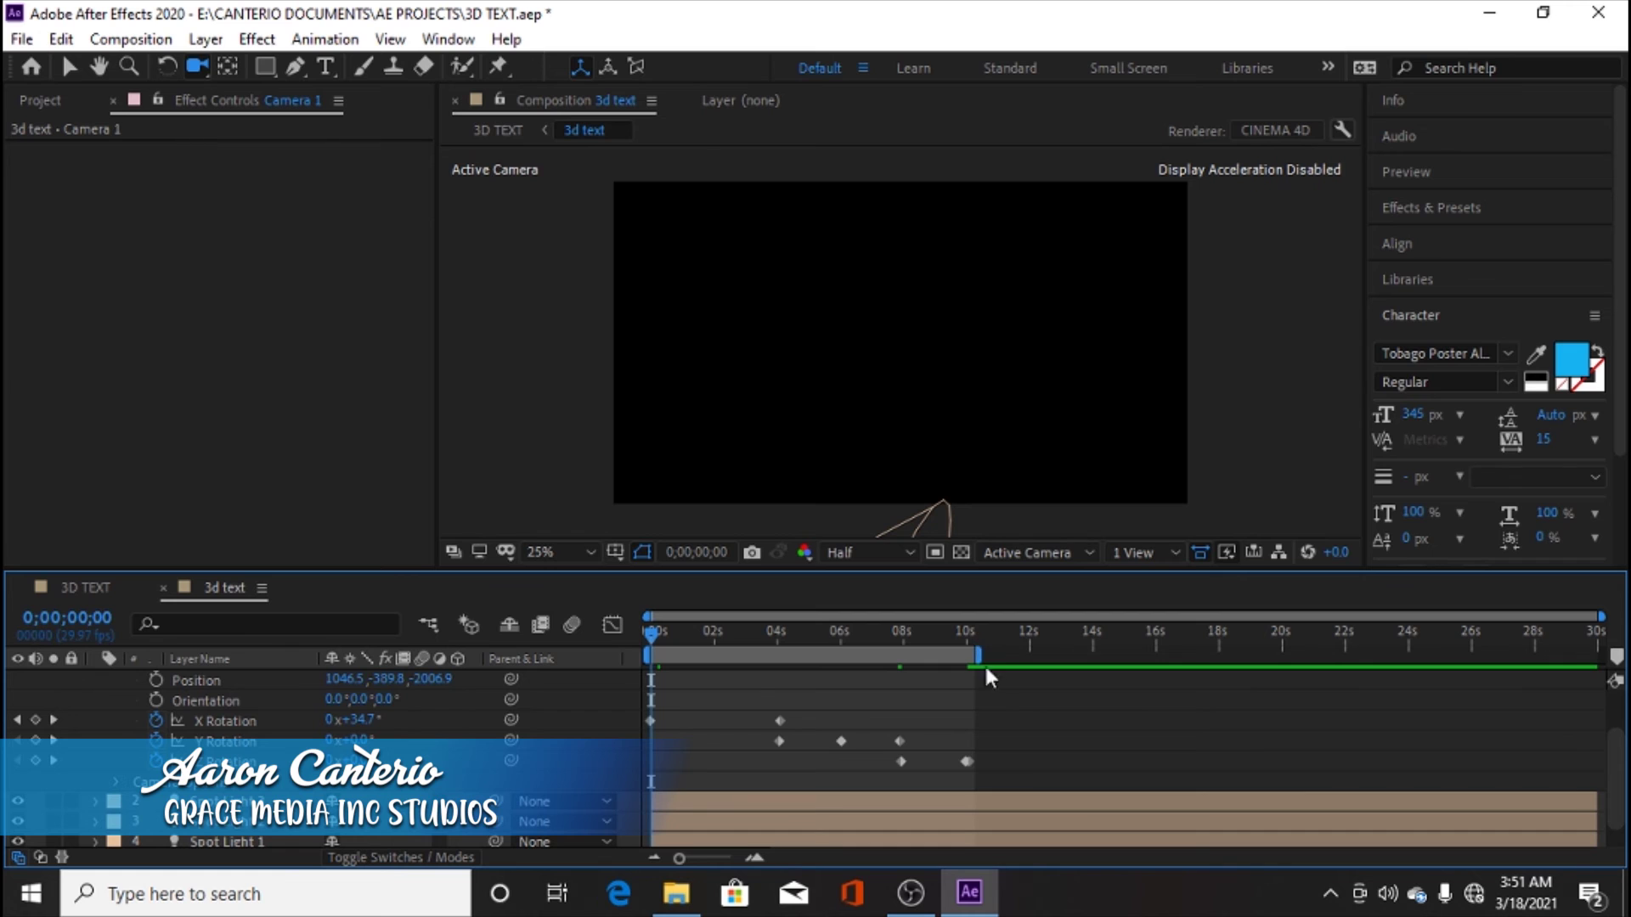
right_click(780, 656)
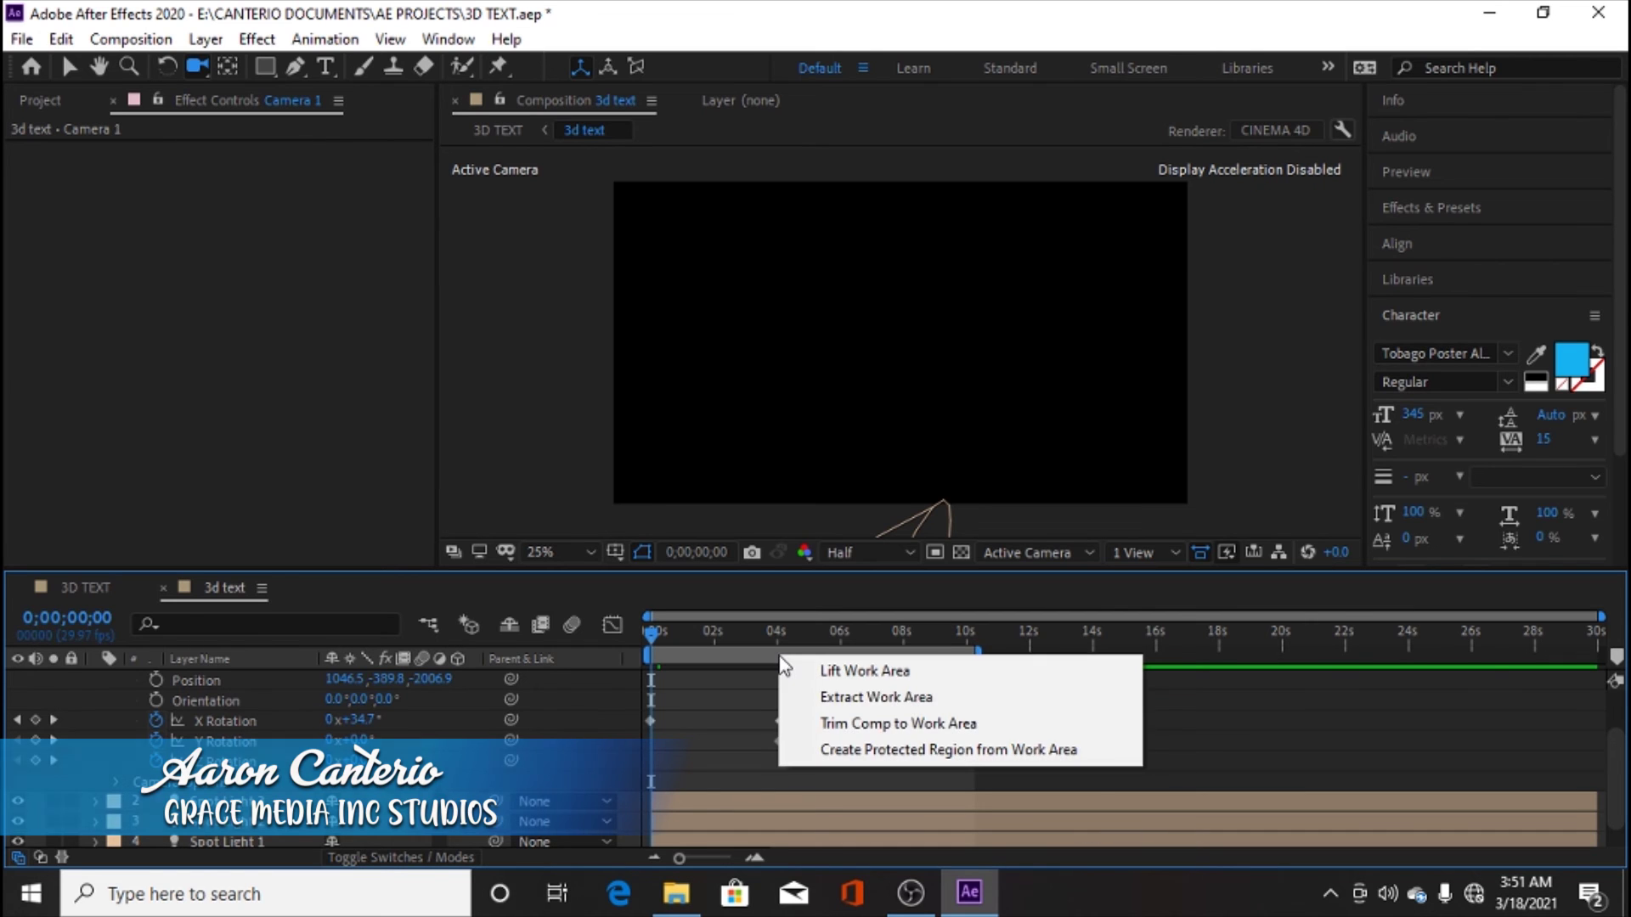
click(852, 723)
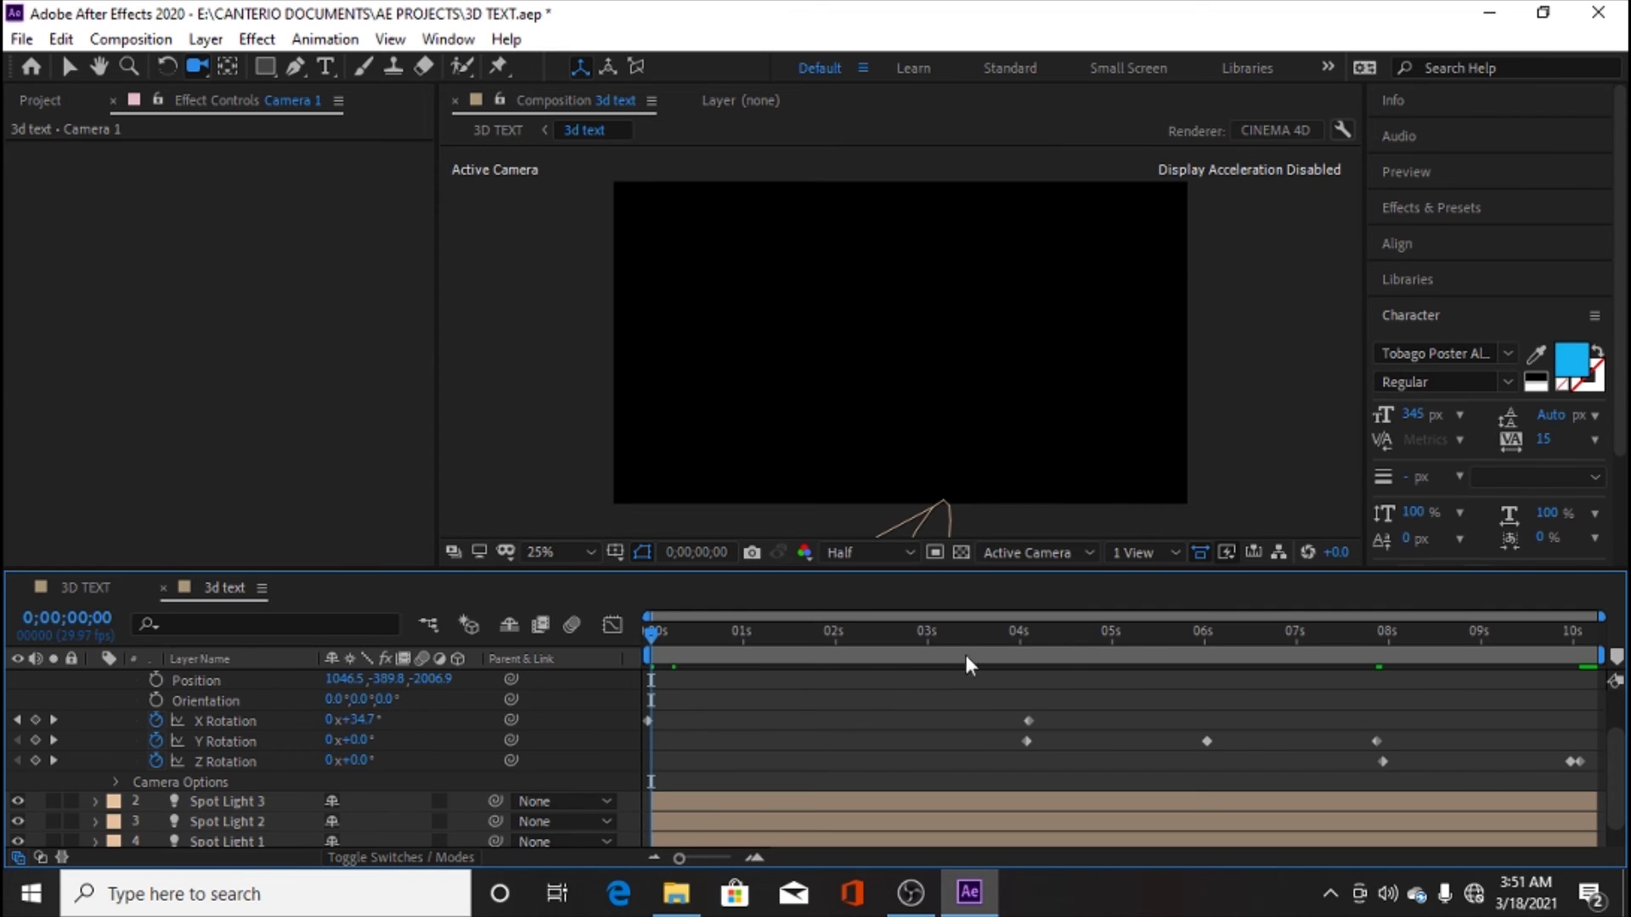
key(space)
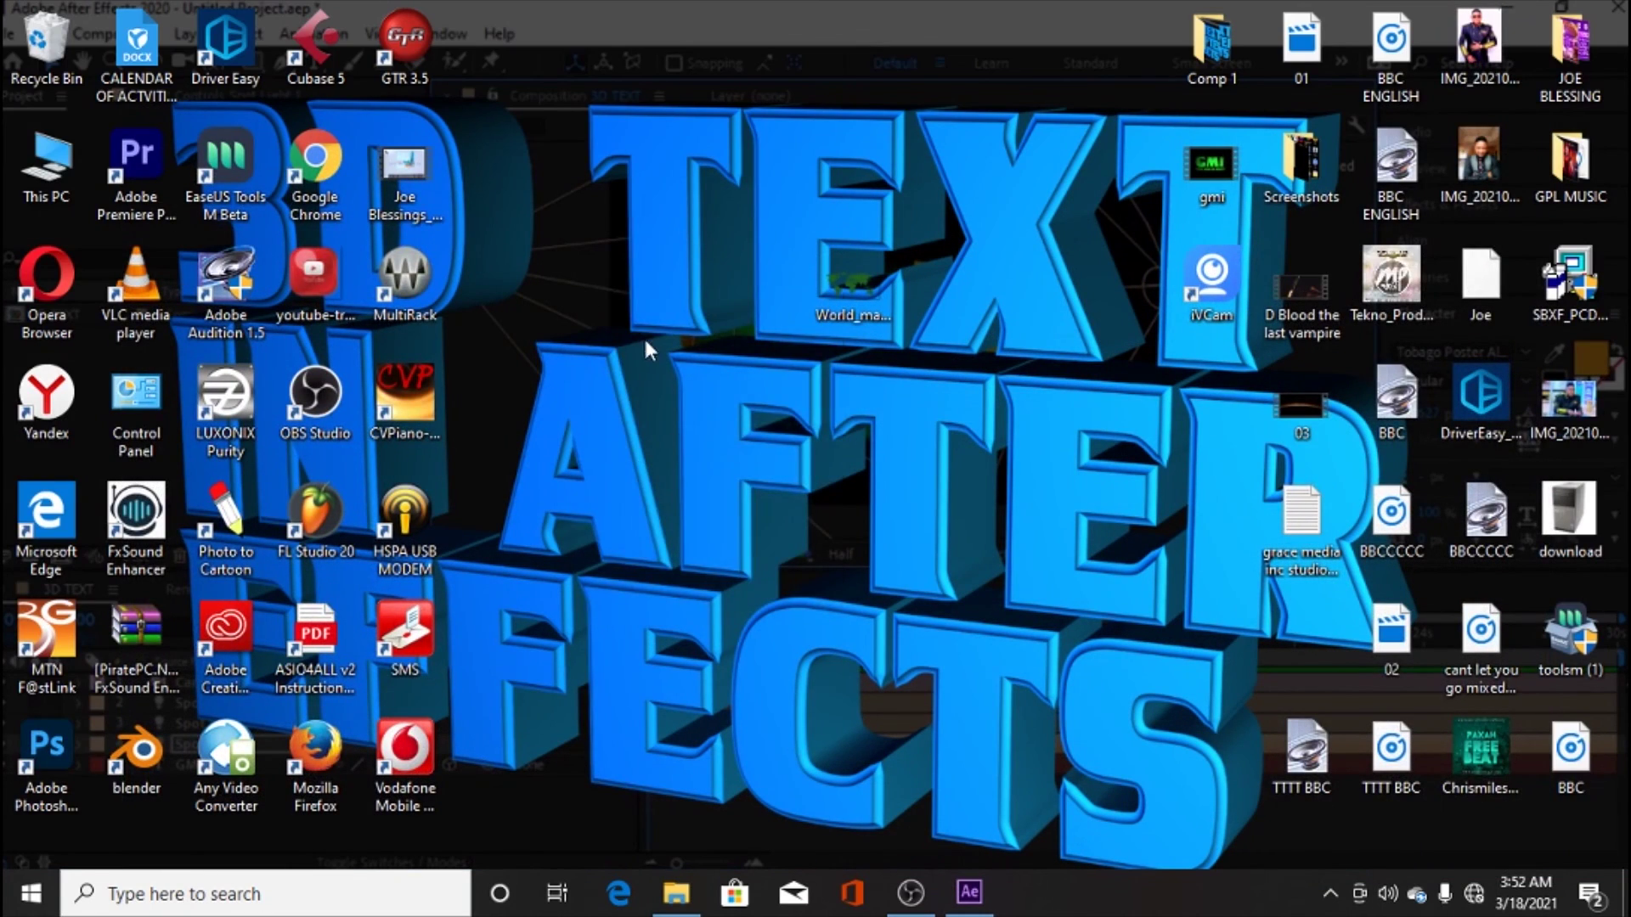
right_click(571, 285)
click(645, 355)
right_click(627, 217)
click(685, 285)
right_click(619, 197)
click(692, 263)
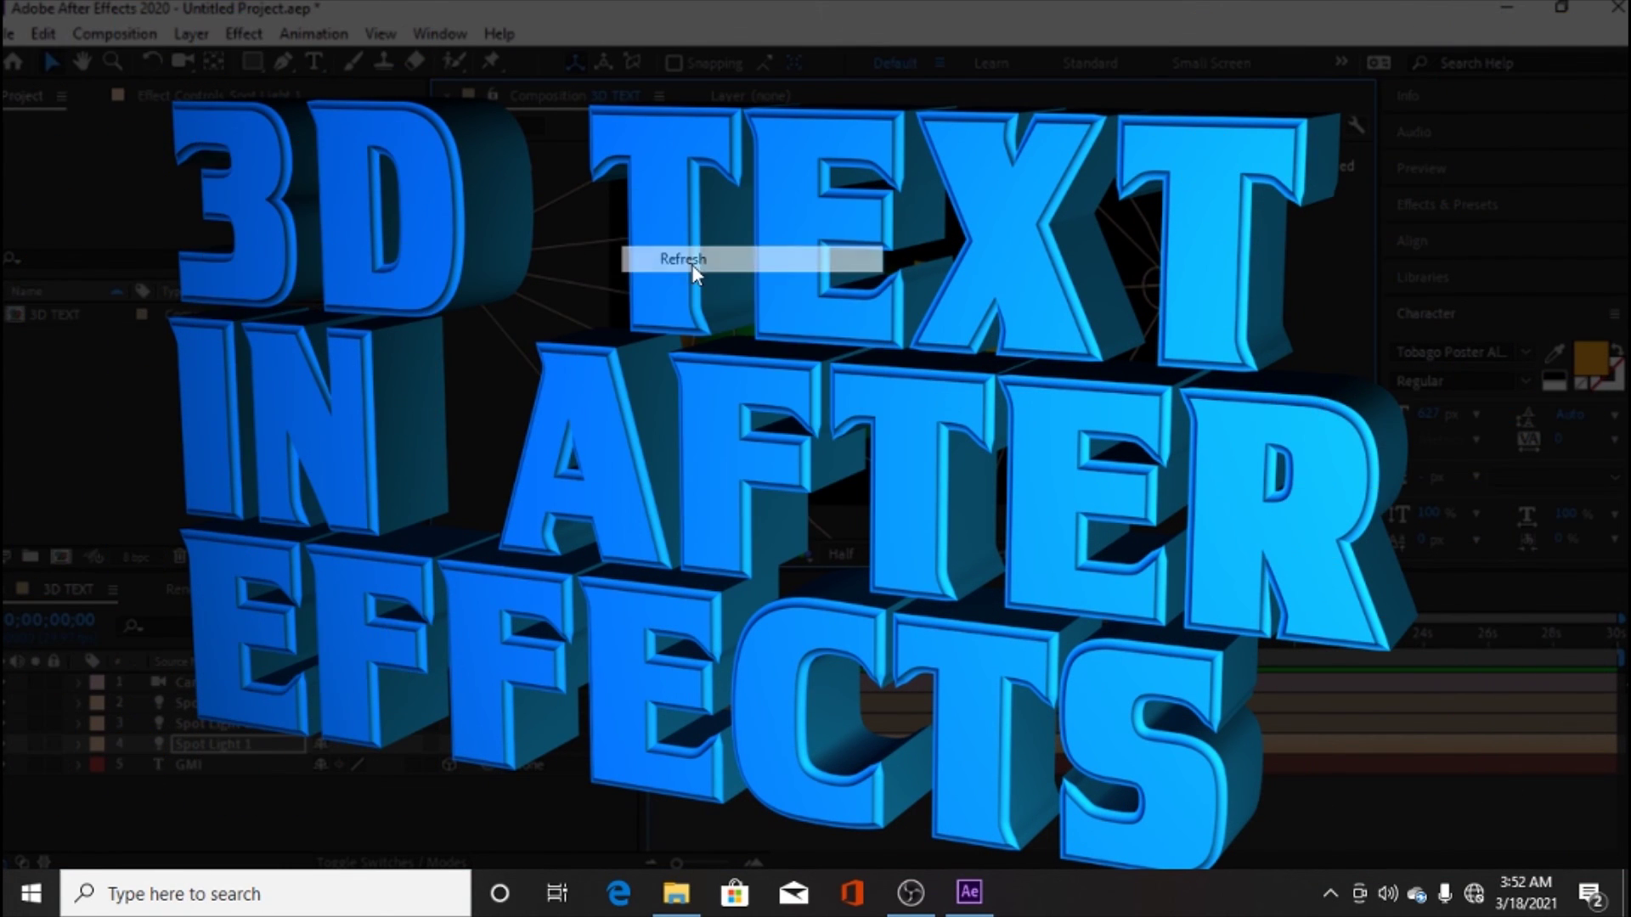
right_click(663, 202)
click(725, 267)
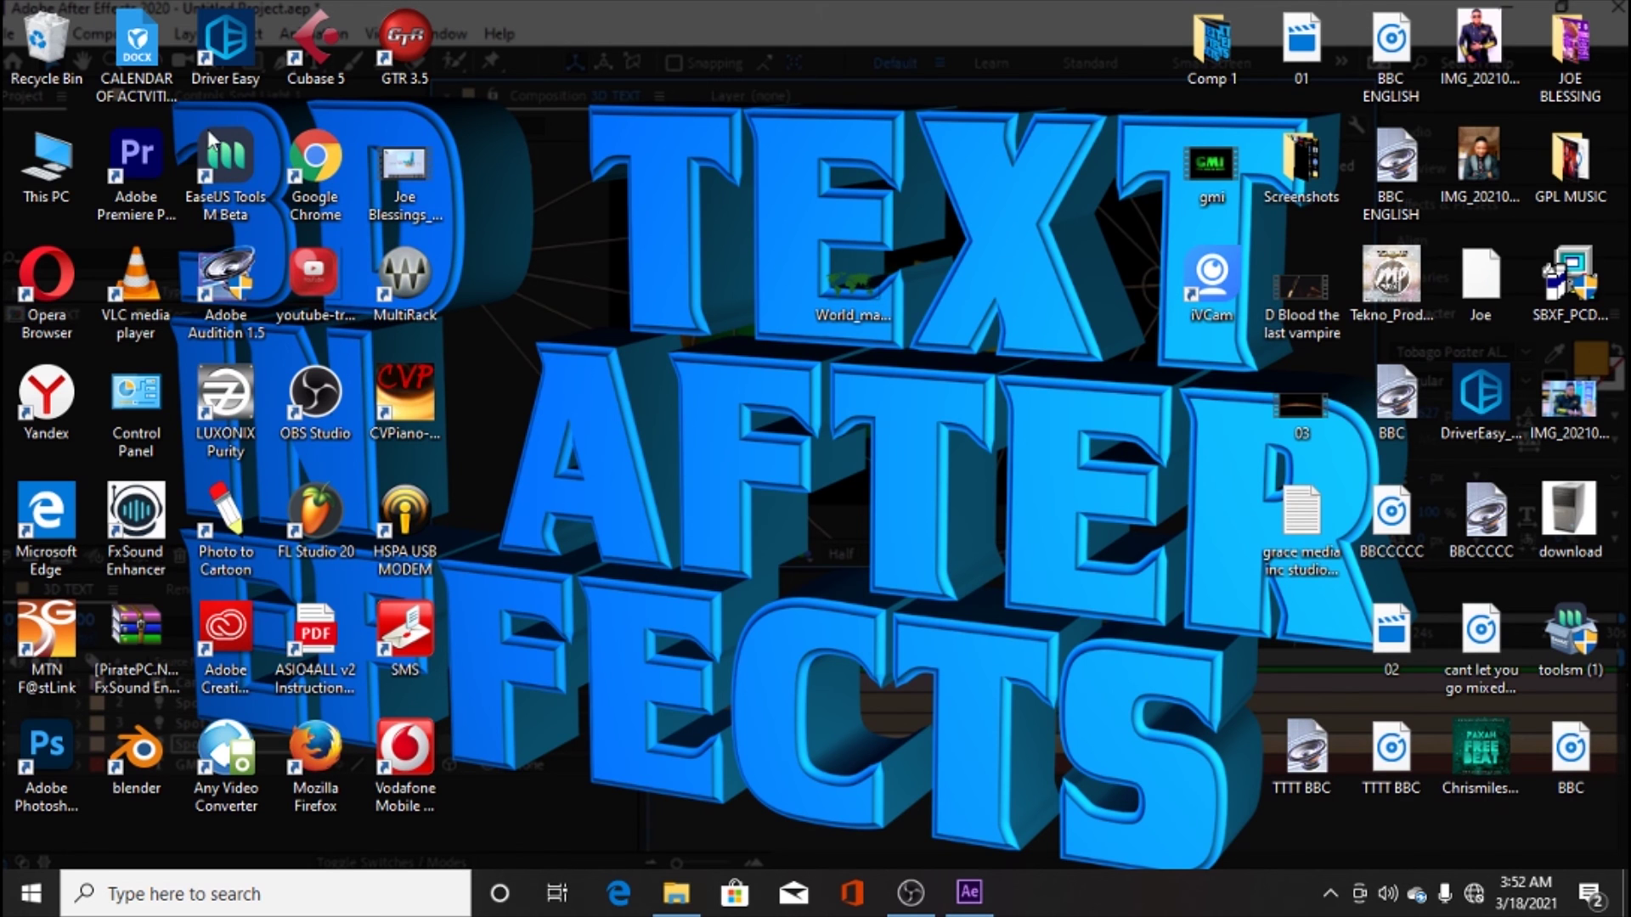
Step: Open the Android version of the YouTube cover image from the artist's folder on the desktop
double_click(47, 162)
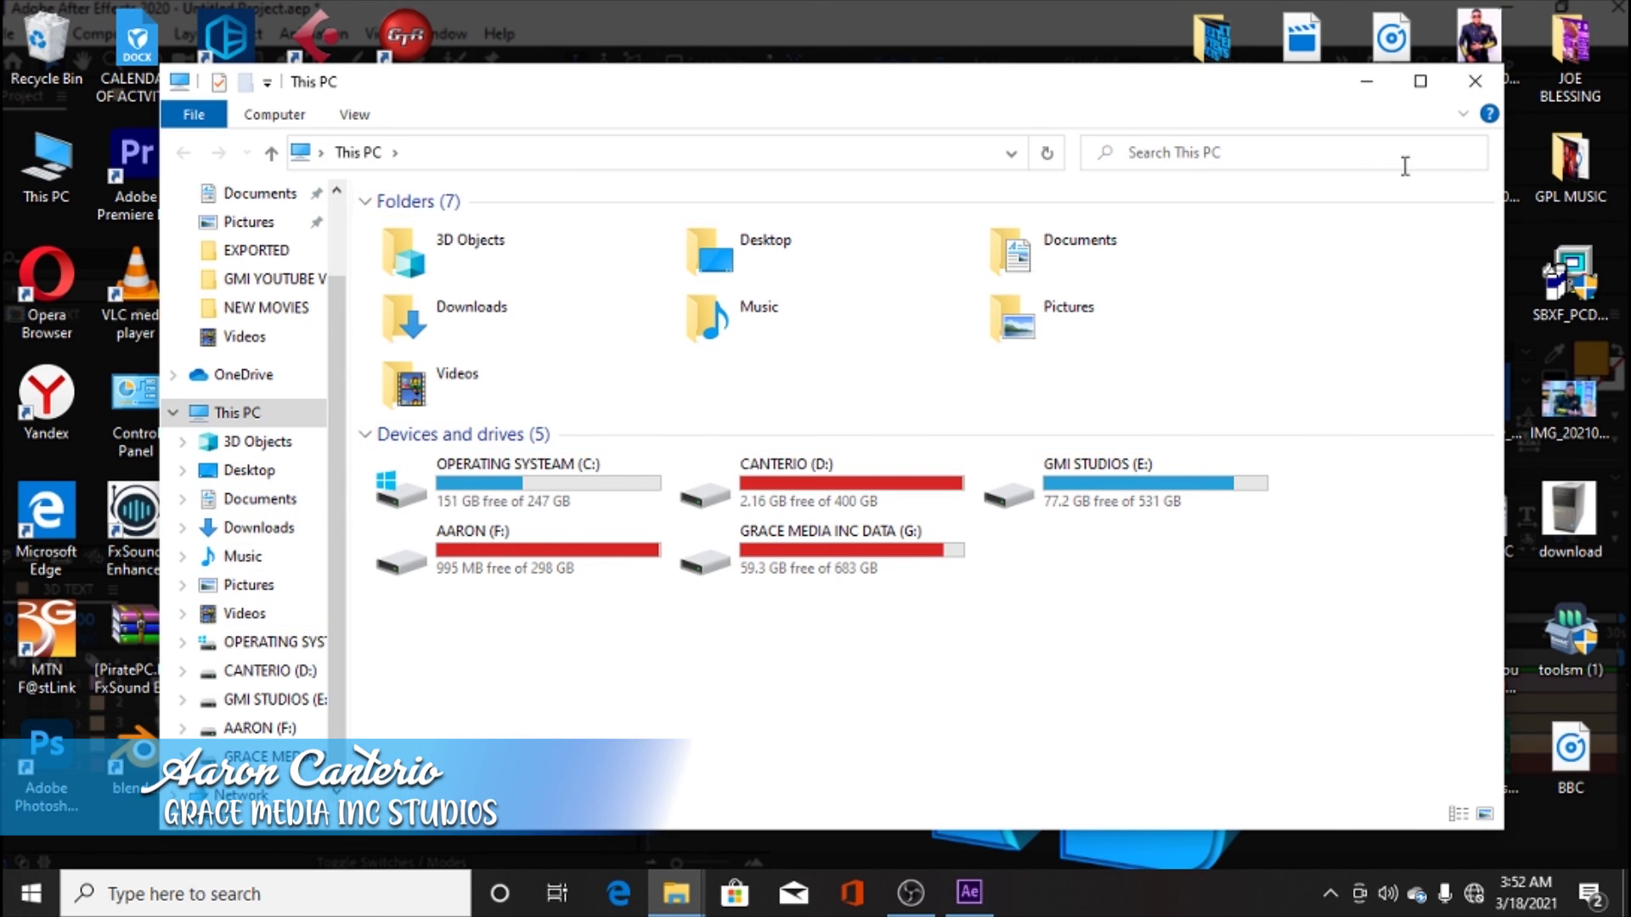
double_click(1593, 57)
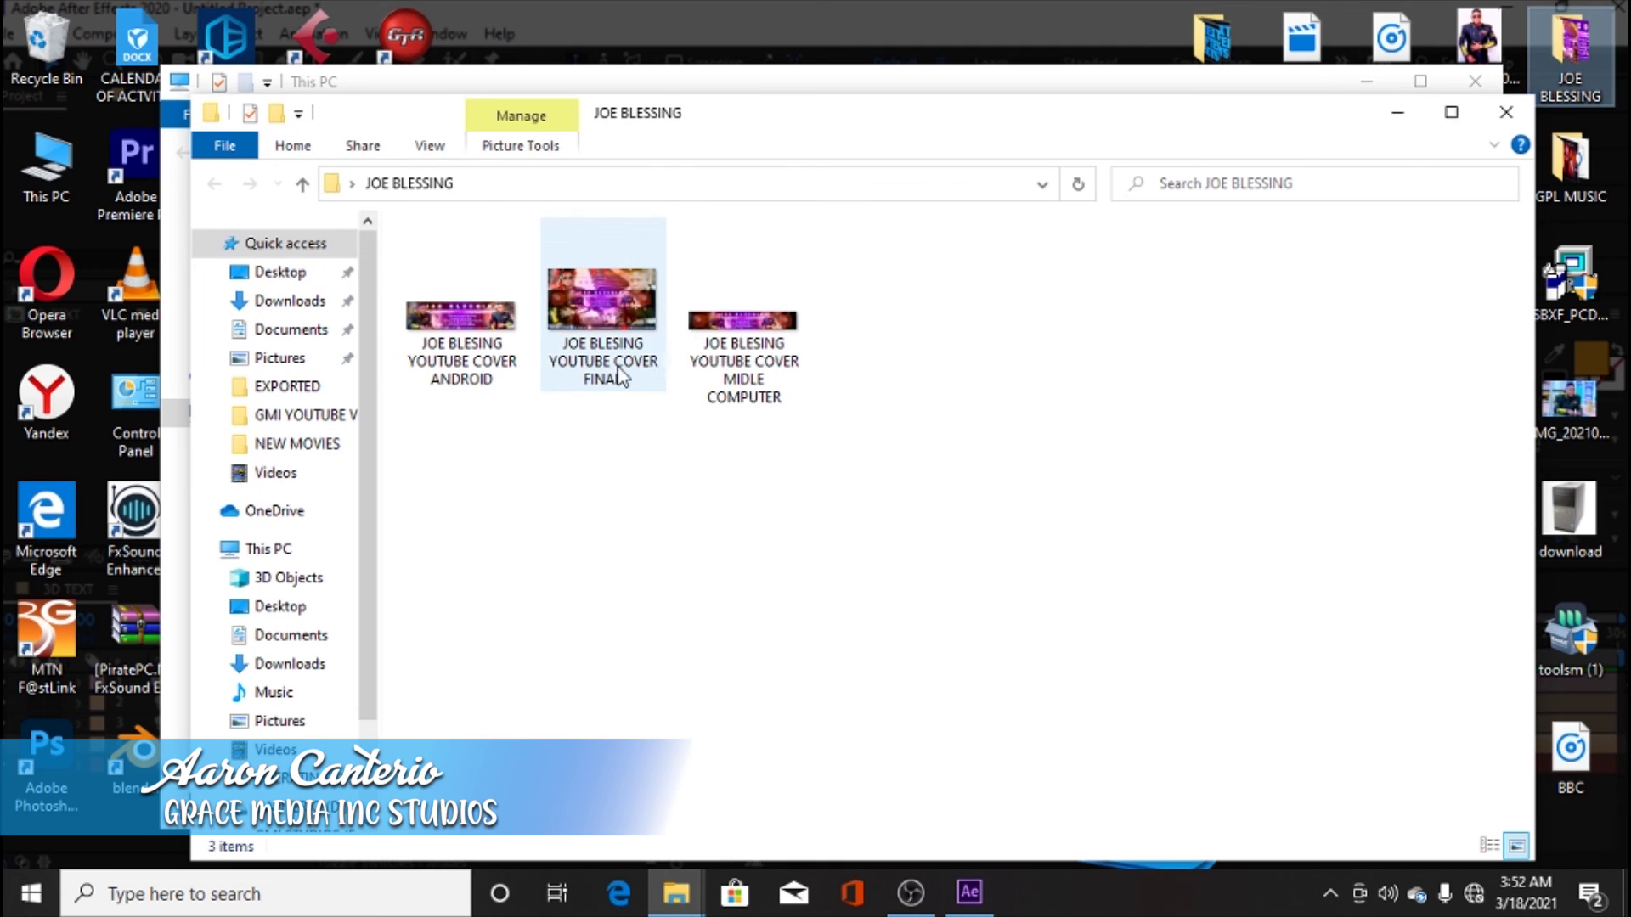
click(480, 326)
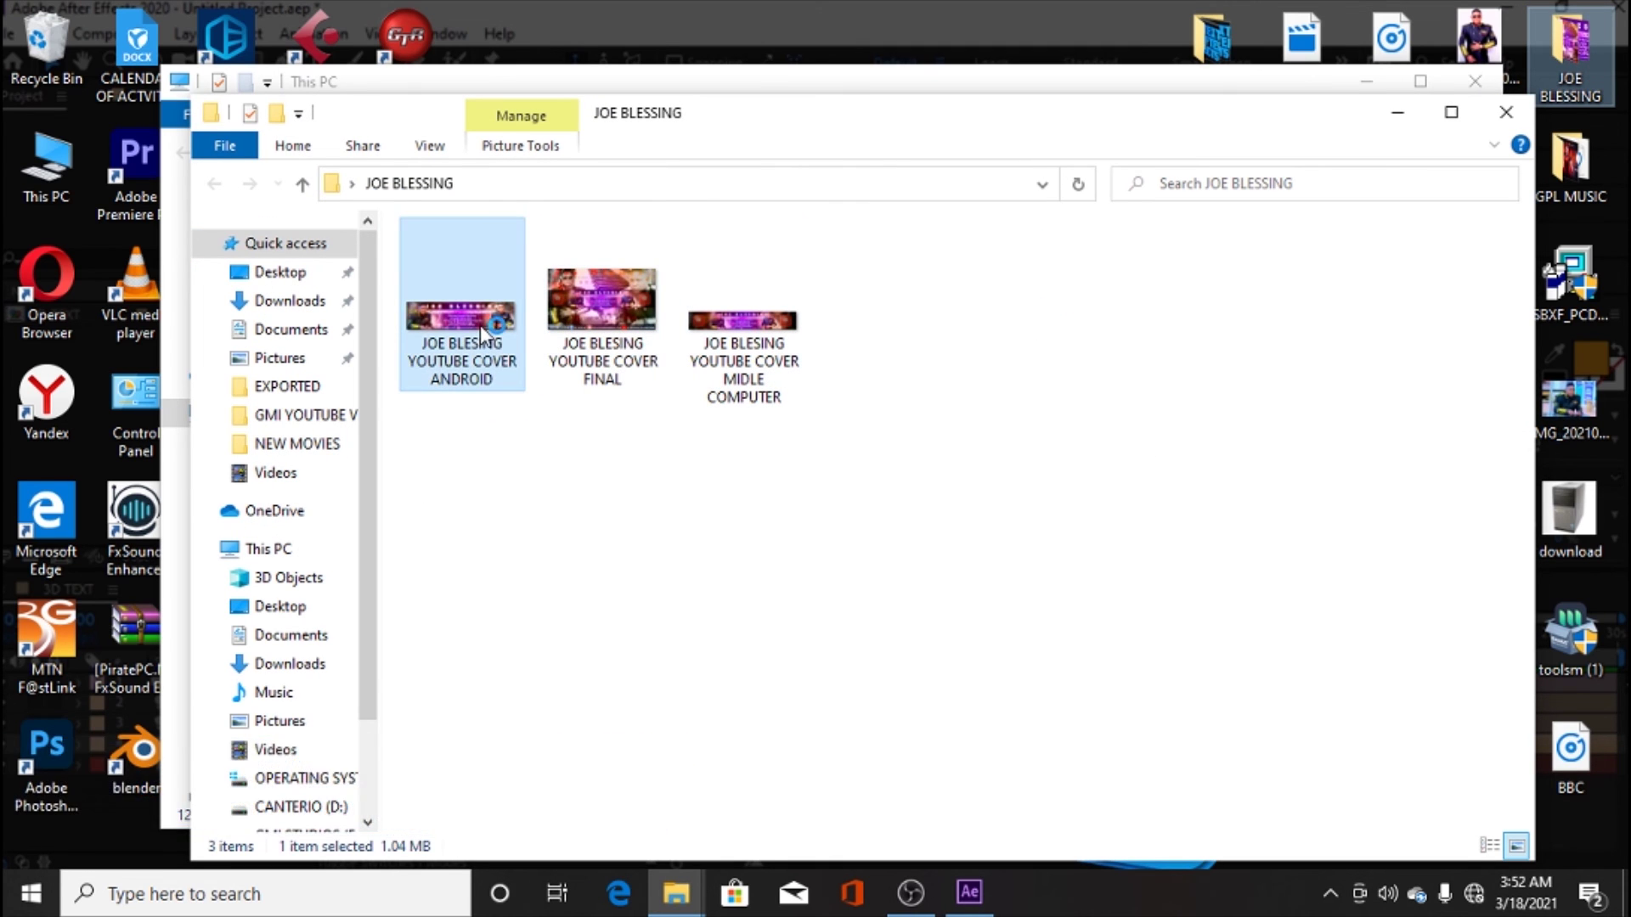
double_click(480, 326)
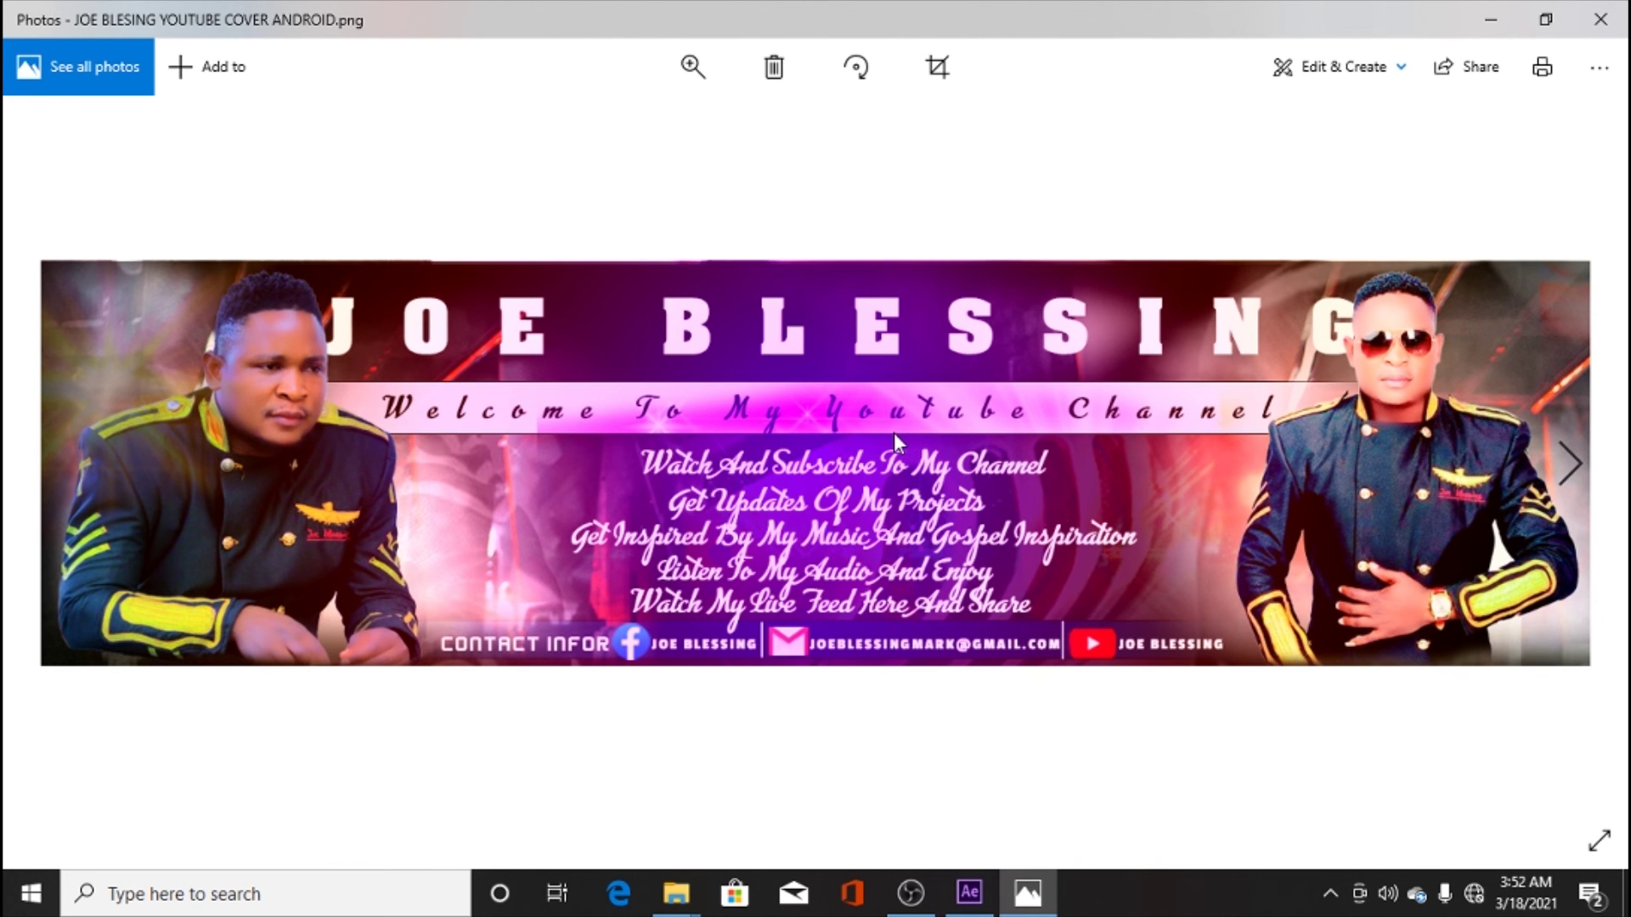
Step: View the final and middle computer versions of the YouTube cover, and return to the final version
key(Right)
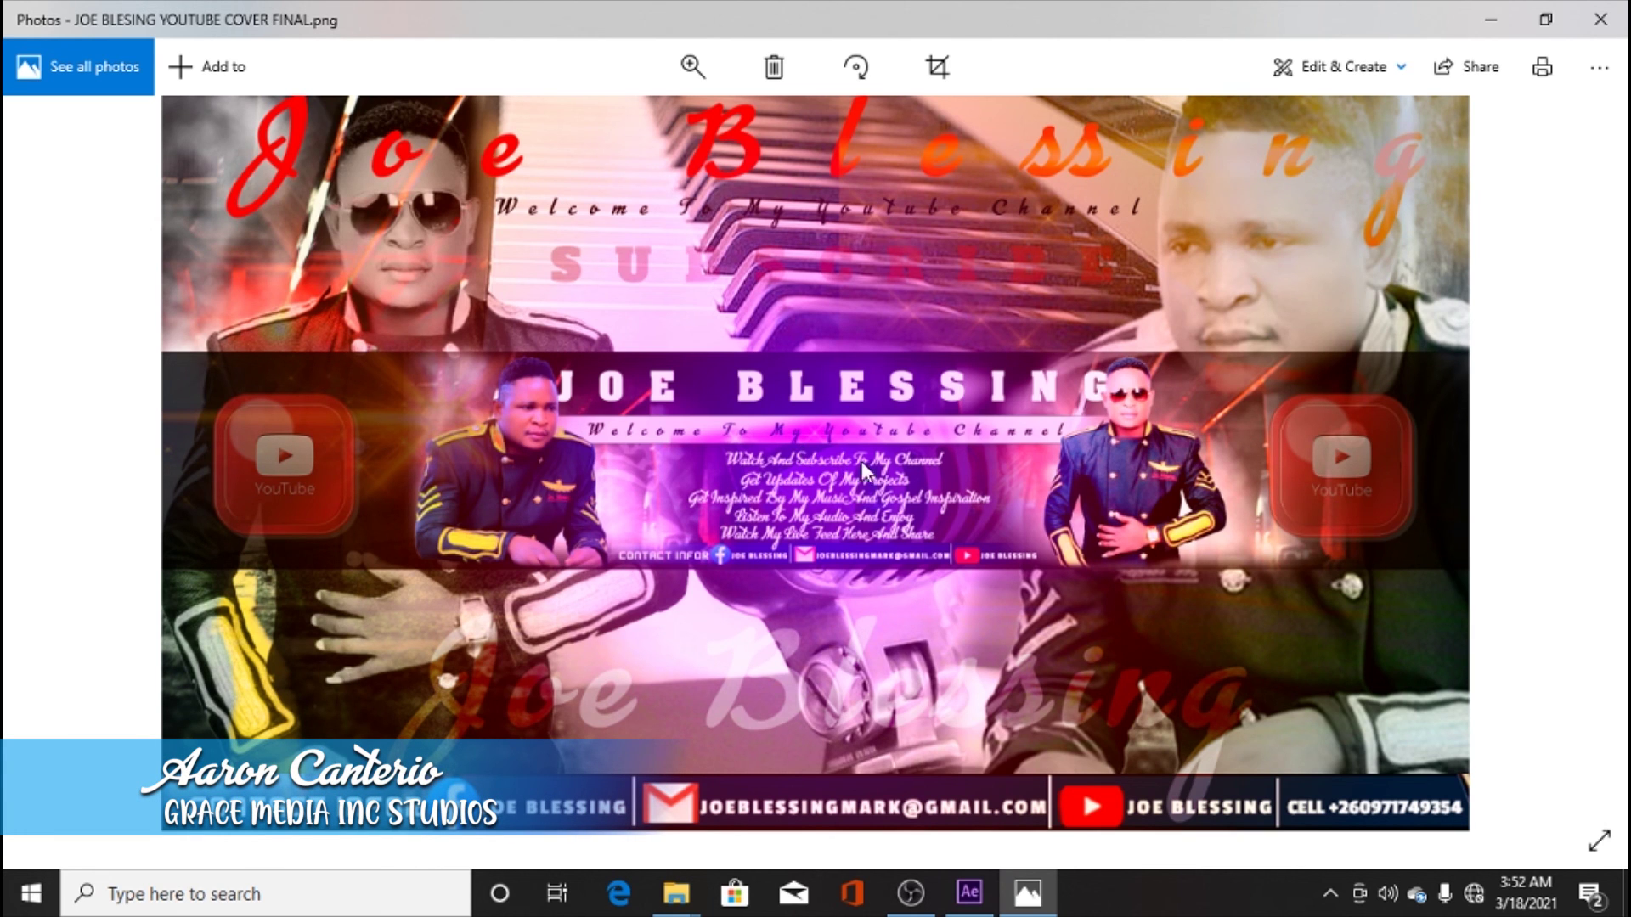
key(Right)
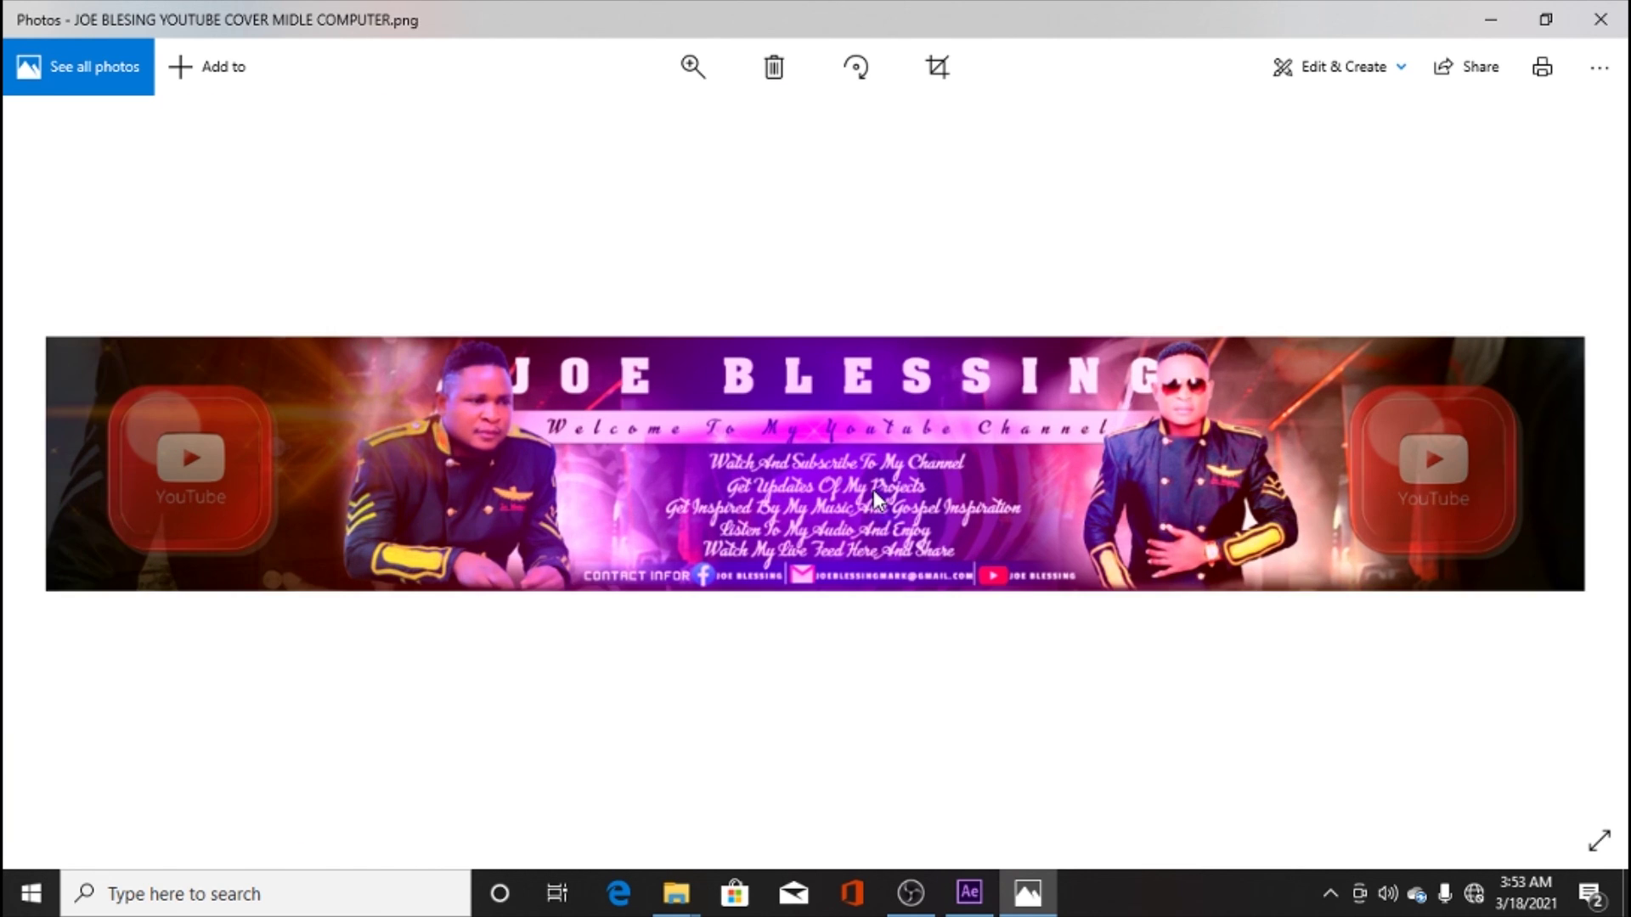
key(Left)
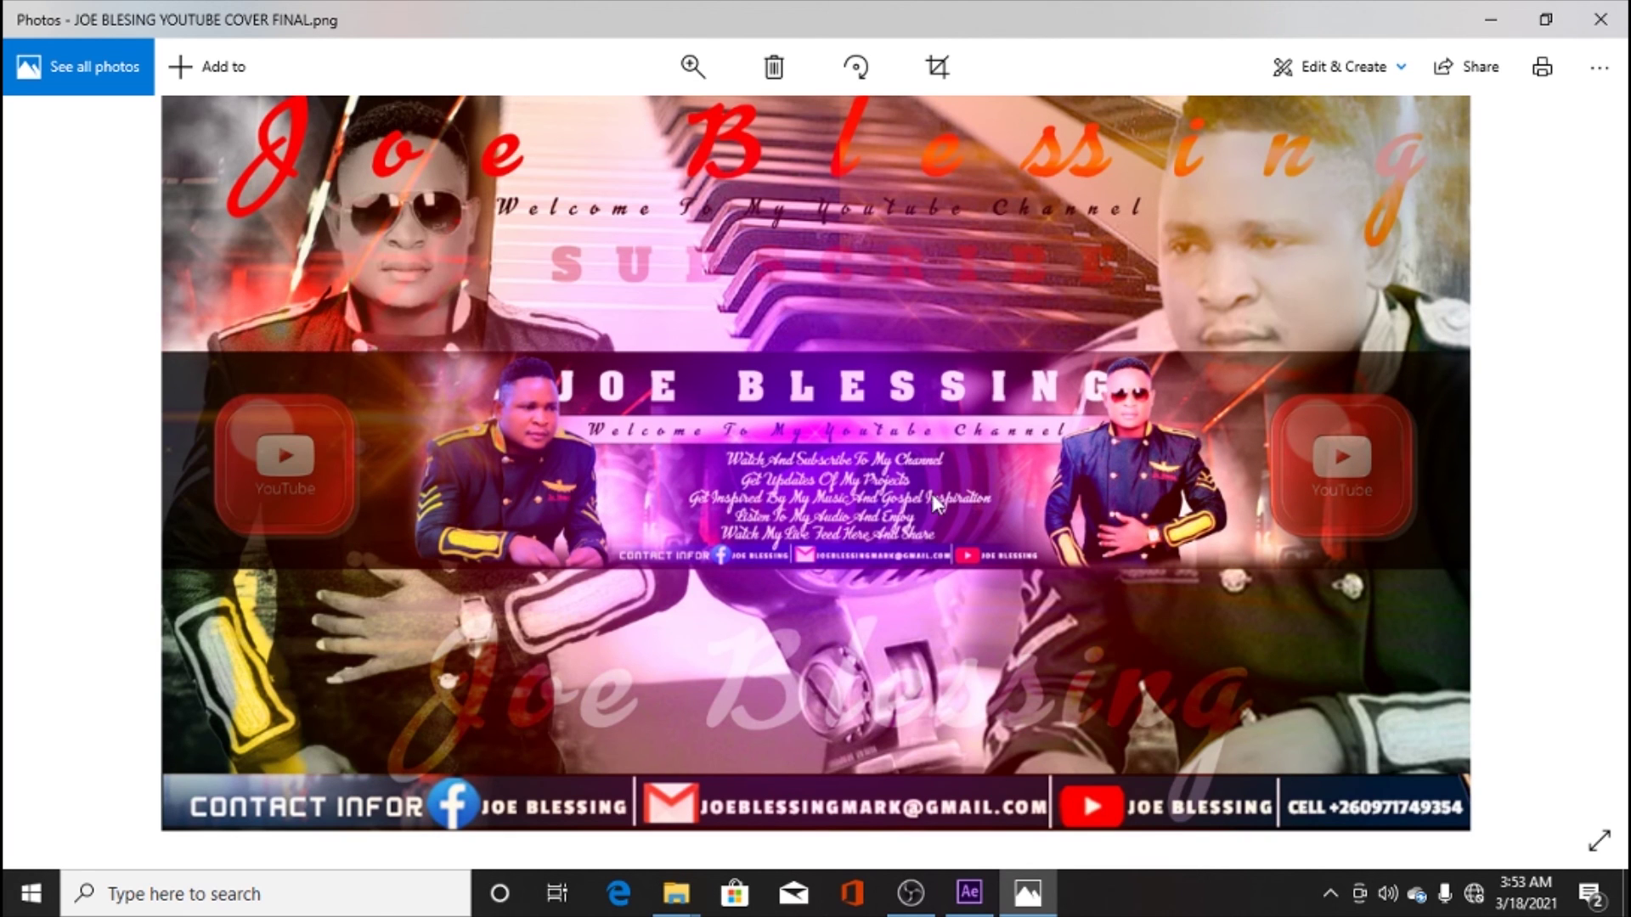